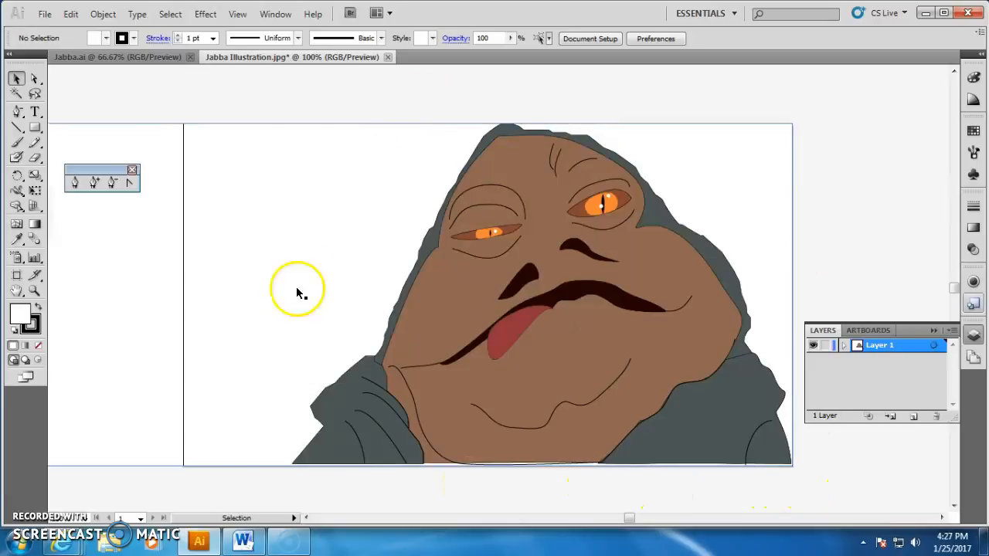
- Open Jabba.jpg from the Pen Tool Tracing folder and compare it with Jabba Illustration.jpg
click(44, 15)
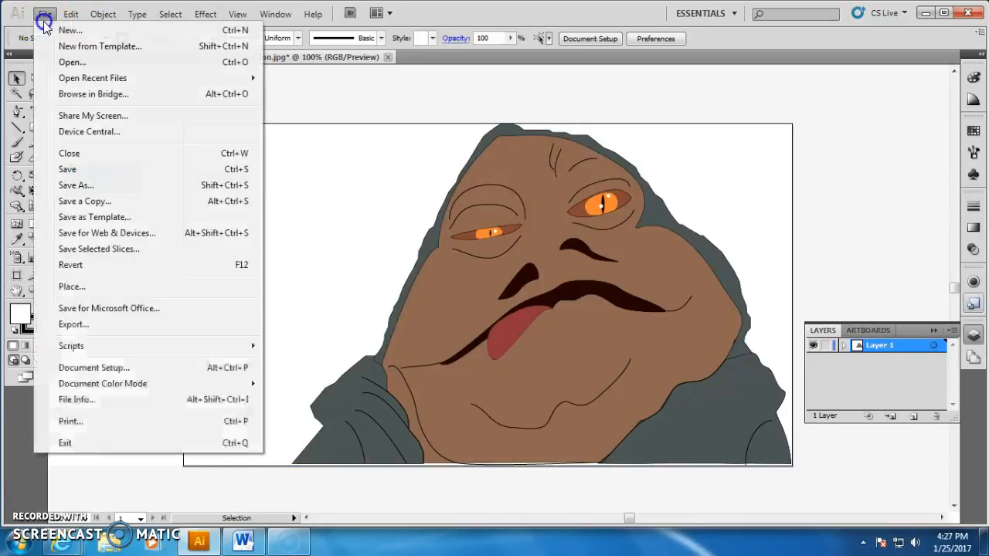
click(70, 60)
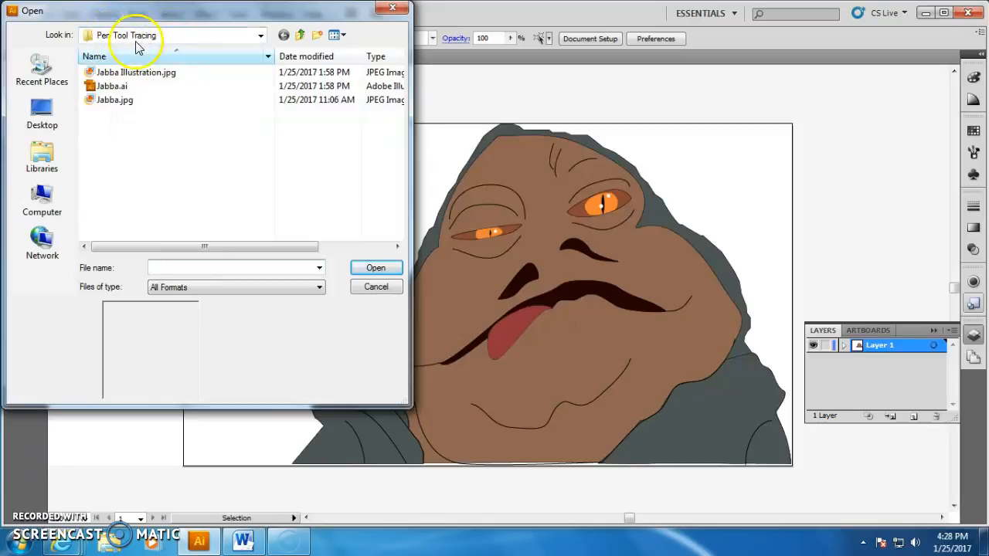
double_click(115, 101)
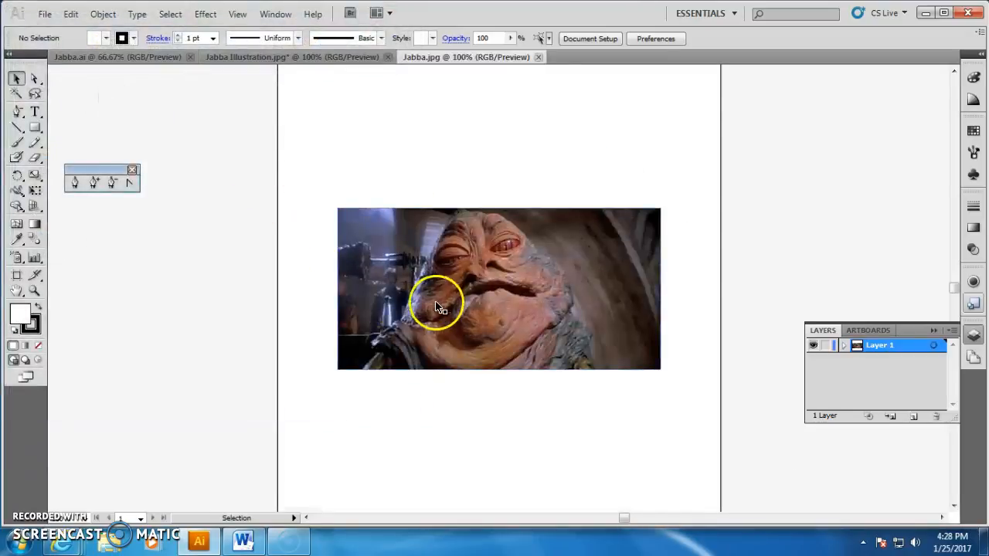
click(307, 59)
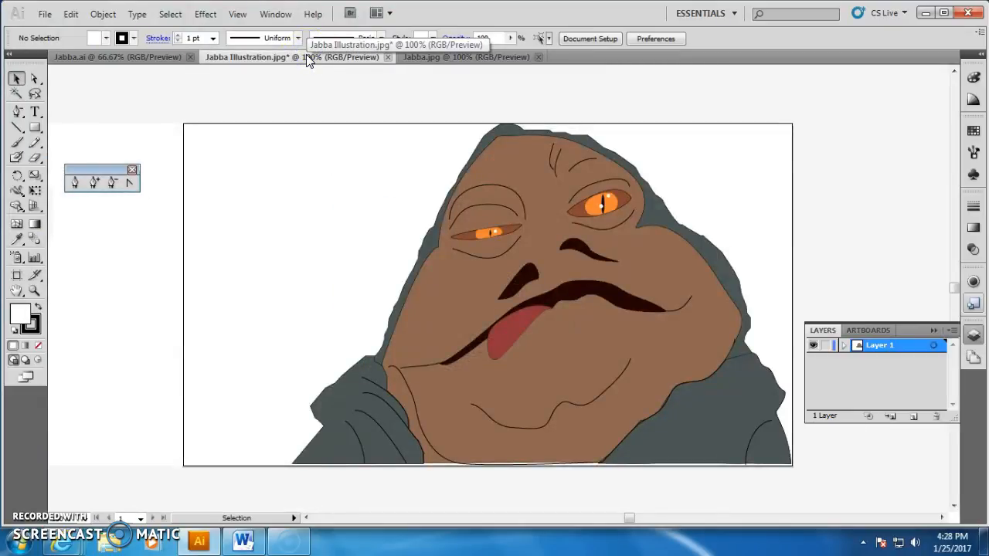
click(454, 56)
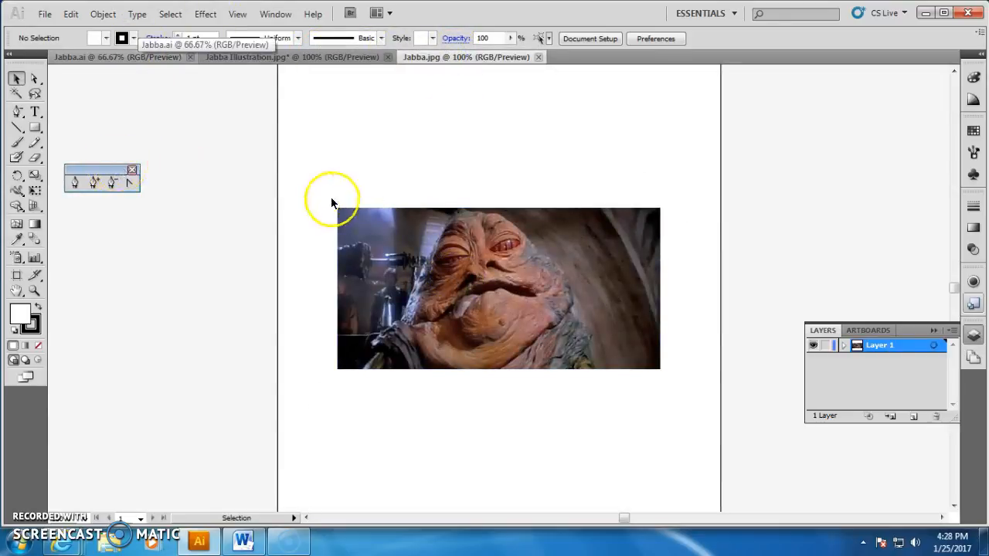
- Shrink the artboard around the Jabba photo to about 6.69 by 3.44 in, leaving a narrow margin on all sides
click(16, 277)
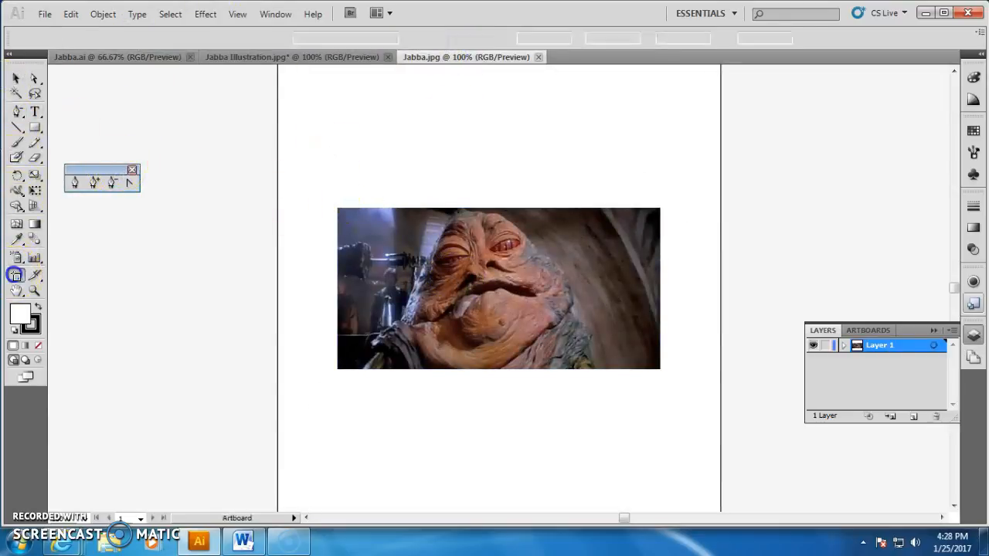
drag(277, 290, 325, 289)
drag(721, 288, 674, 292)
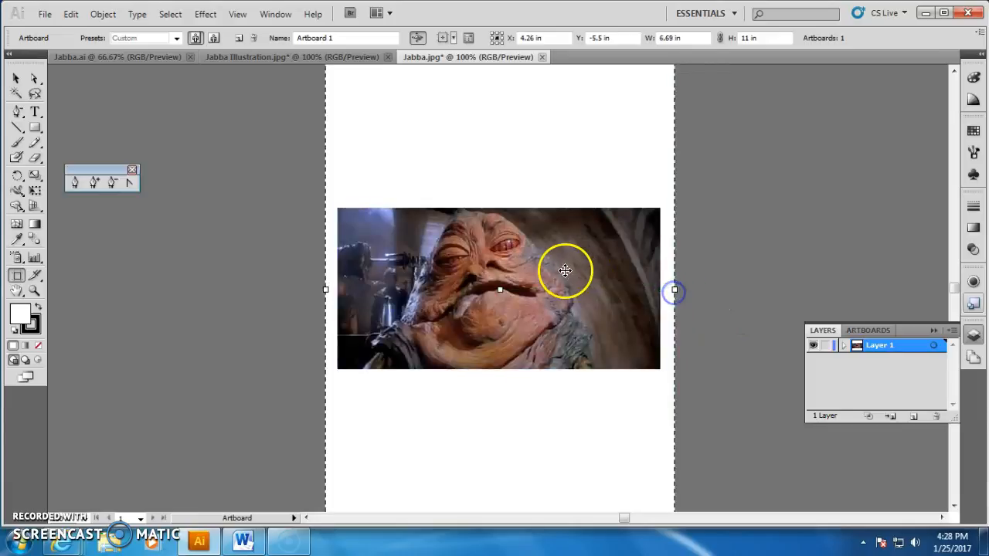
scroll(564, 267, up, 4)
drag(500, 124, 500, 322)
scroll(499, 321, down, 3)
scroll(499, 321, down, 6)
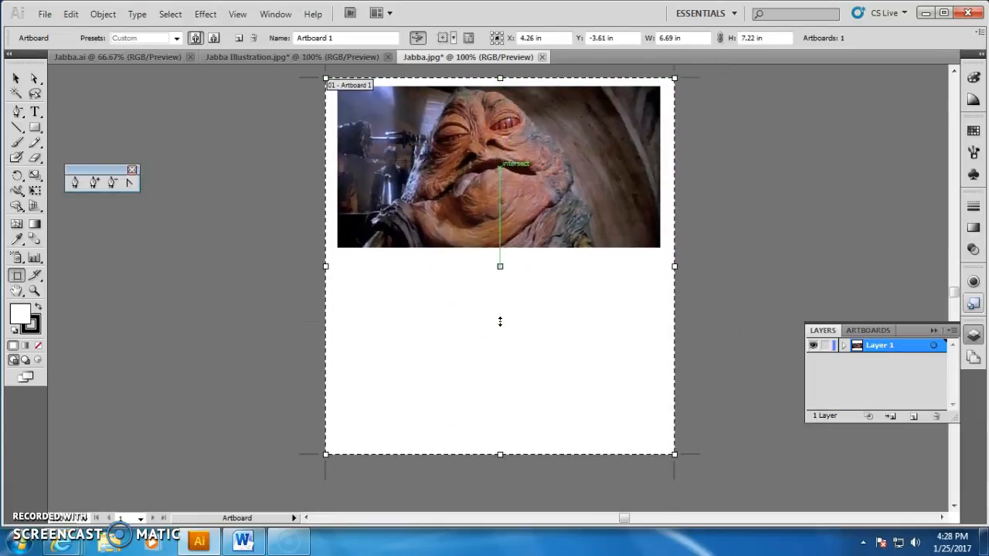
drag(501, 419, 512, 223)
scroll(509, 222, up, 3)
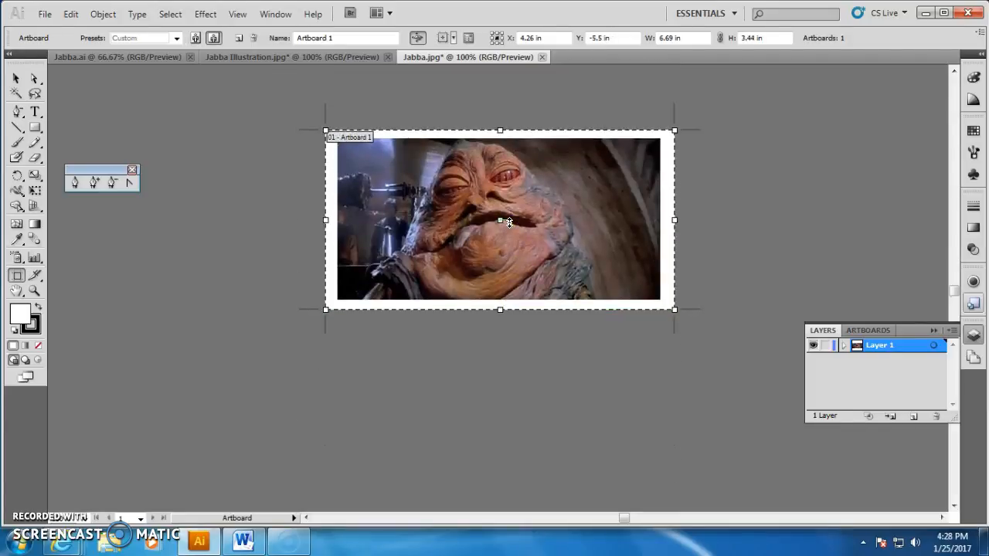
click(15, 78)
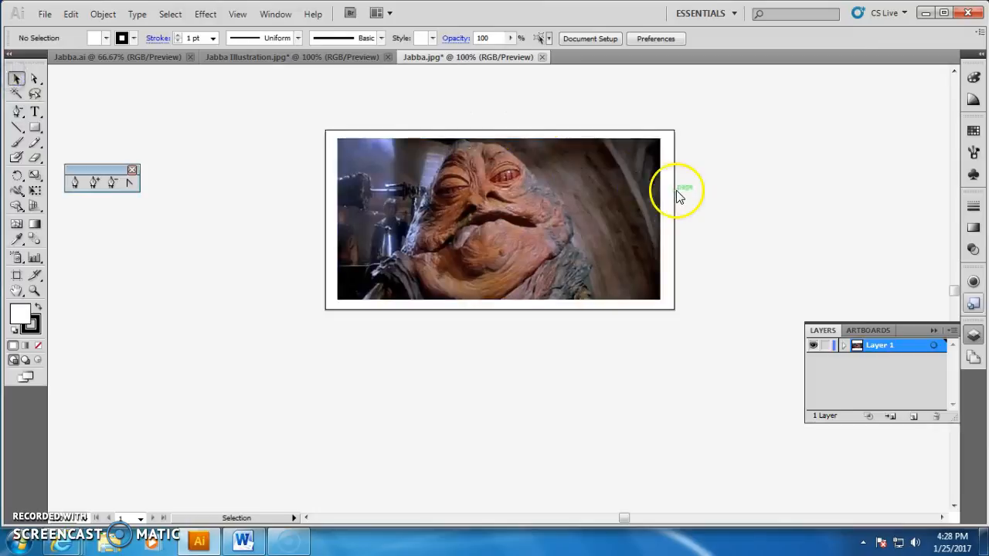
- Examine the photo up close and compare it with the finished drawings in Jabba Illustration.jpg and Jabba.ai
key(ctrl+plus)
key(ctrl+plus)
key(ctrl+plus)
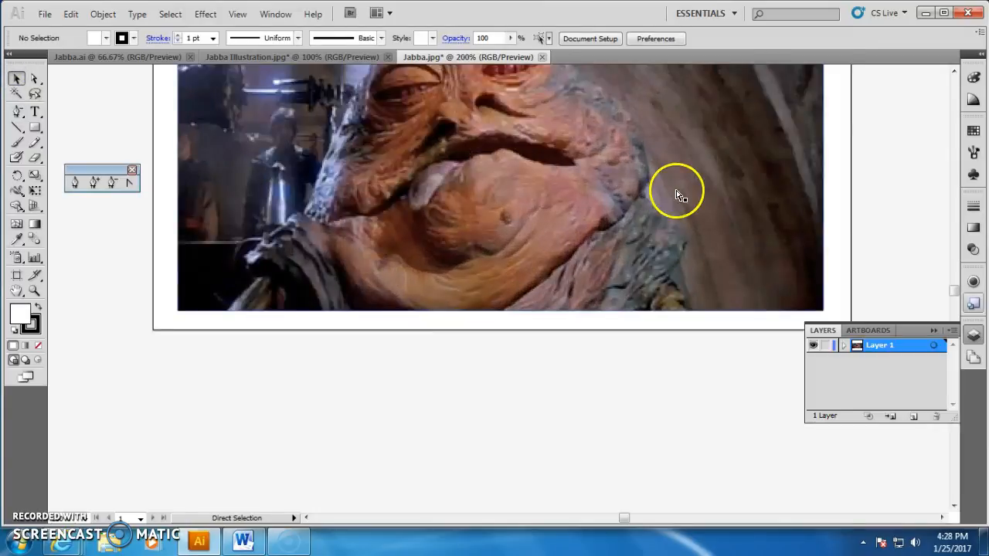
drag(560, 165, 582, 361)
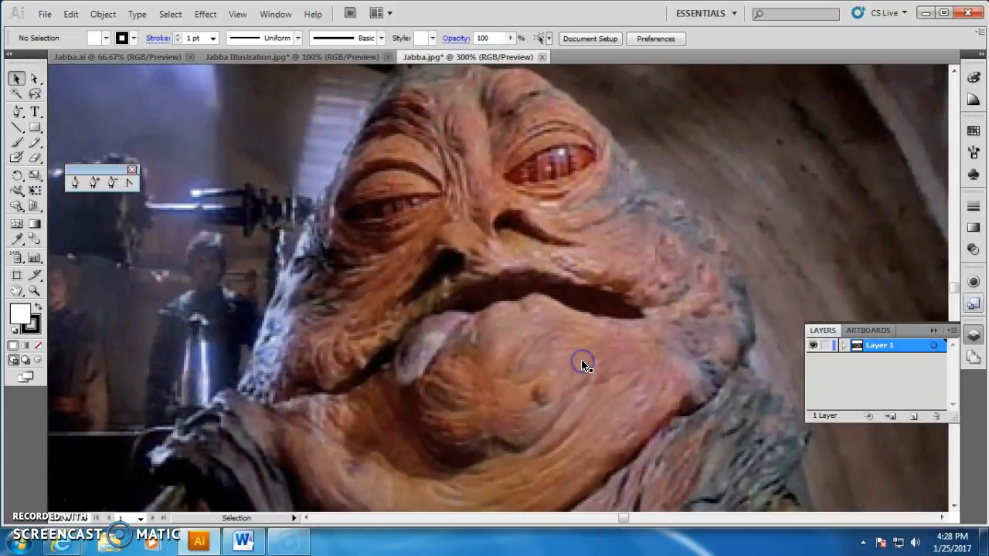
key(ctrl+0)
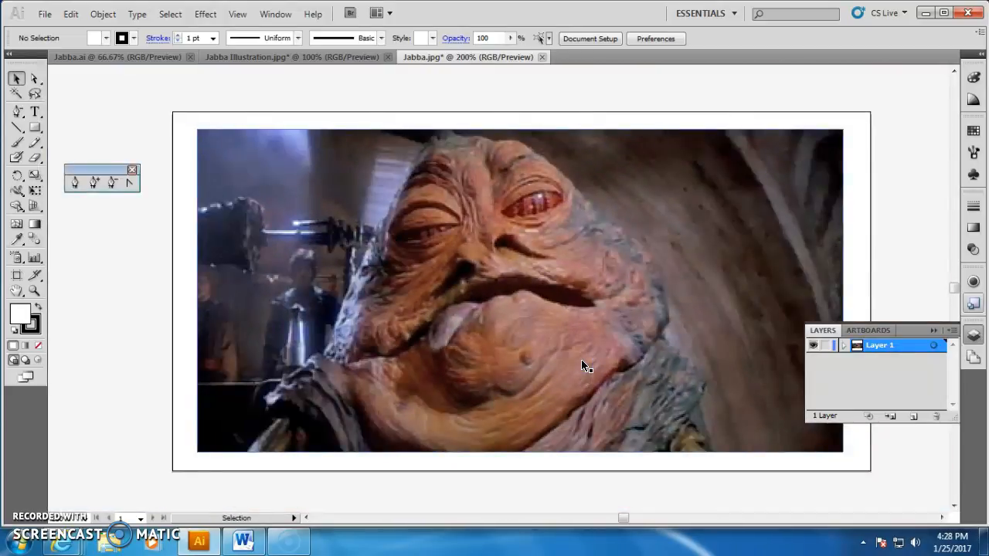
click(109, 468)
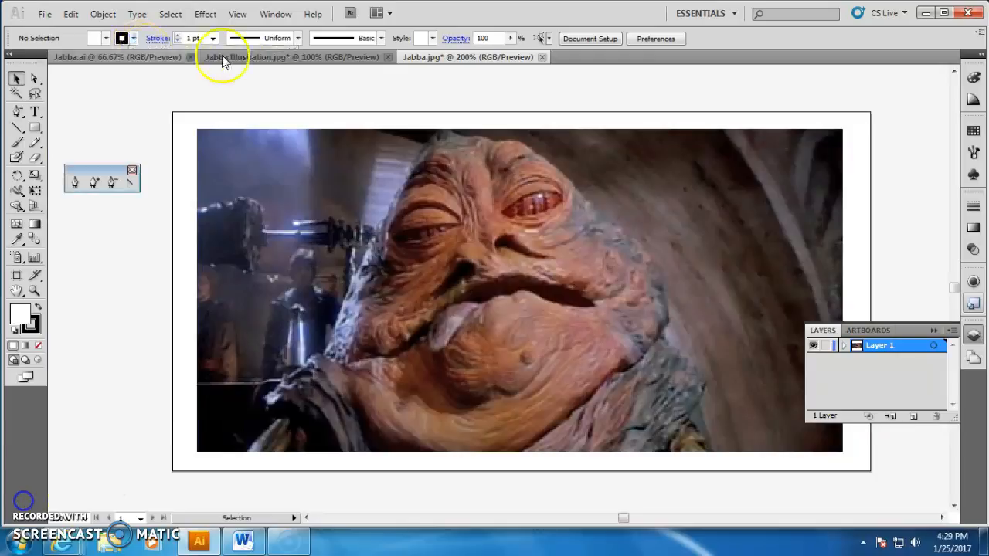
click(254, 55)
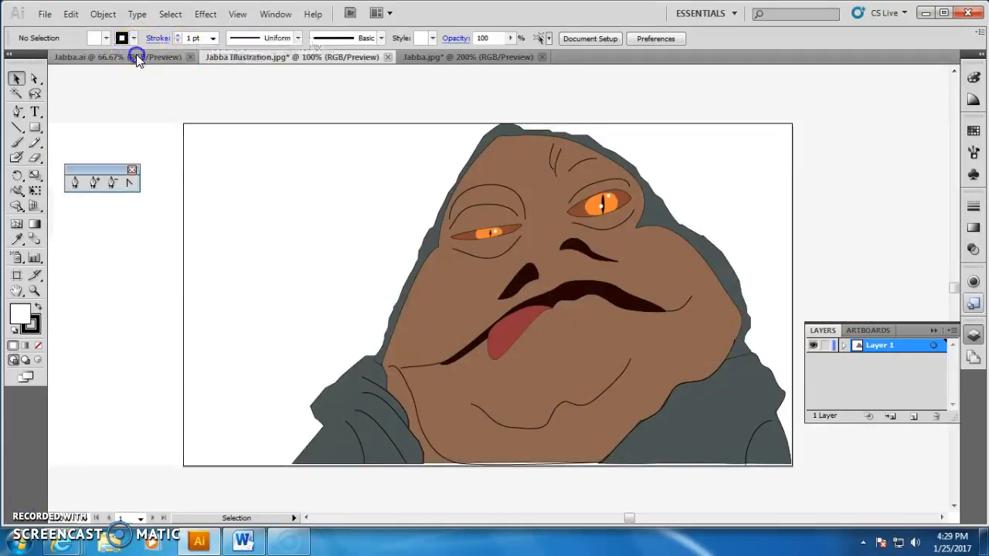
click(139, 57)
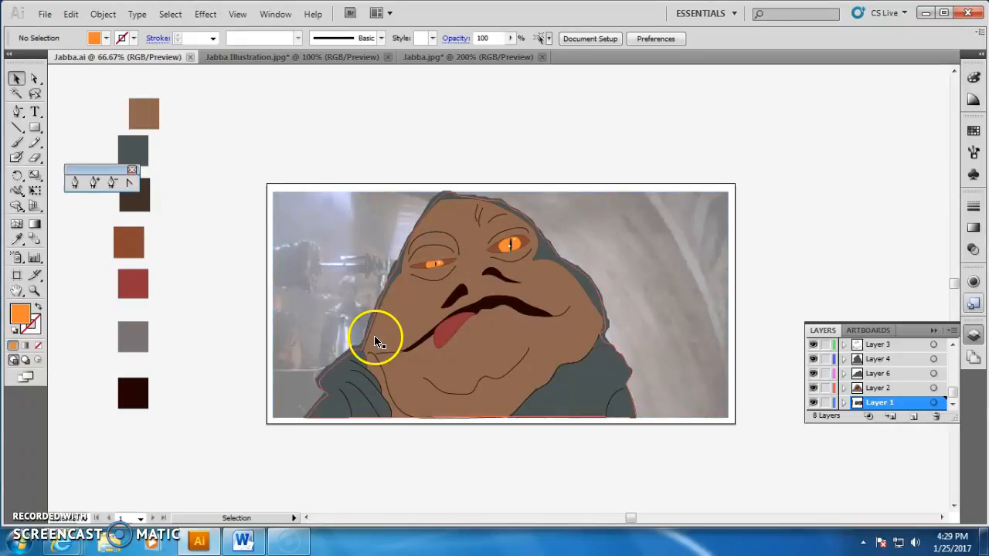
click(431, 60)
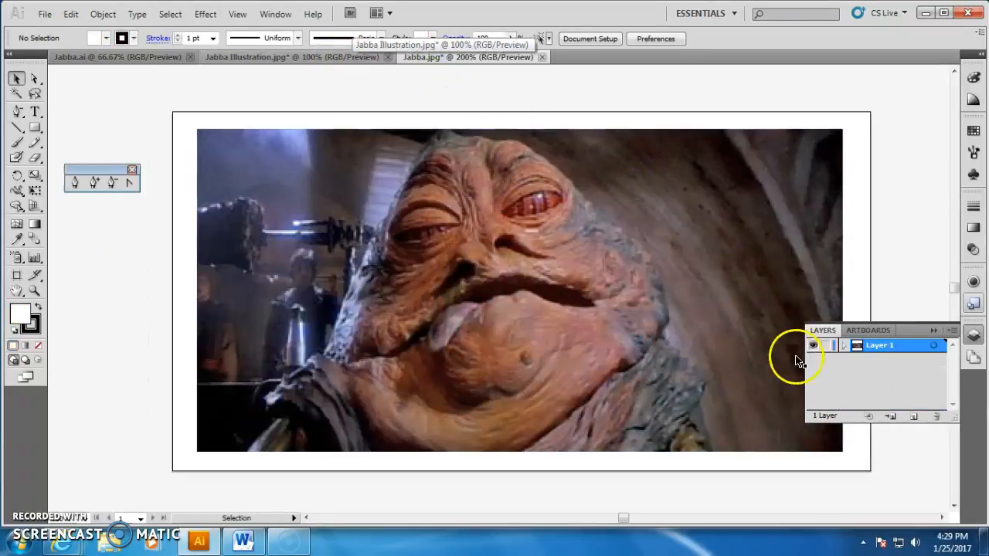
- Add a new layer above the photo, and rename the photo's layer Original with its images dimmed to 50%
click(912, 418)
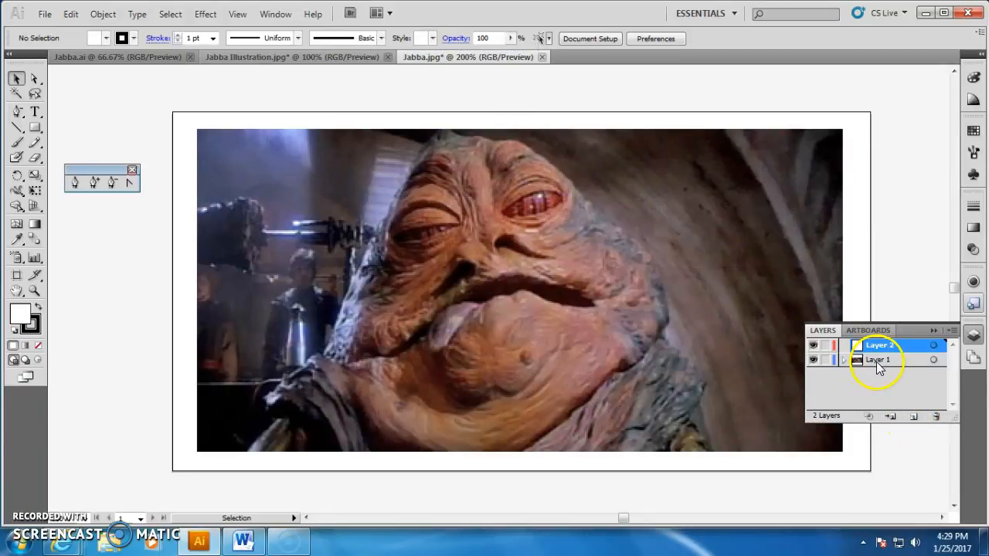
click(876, 360)
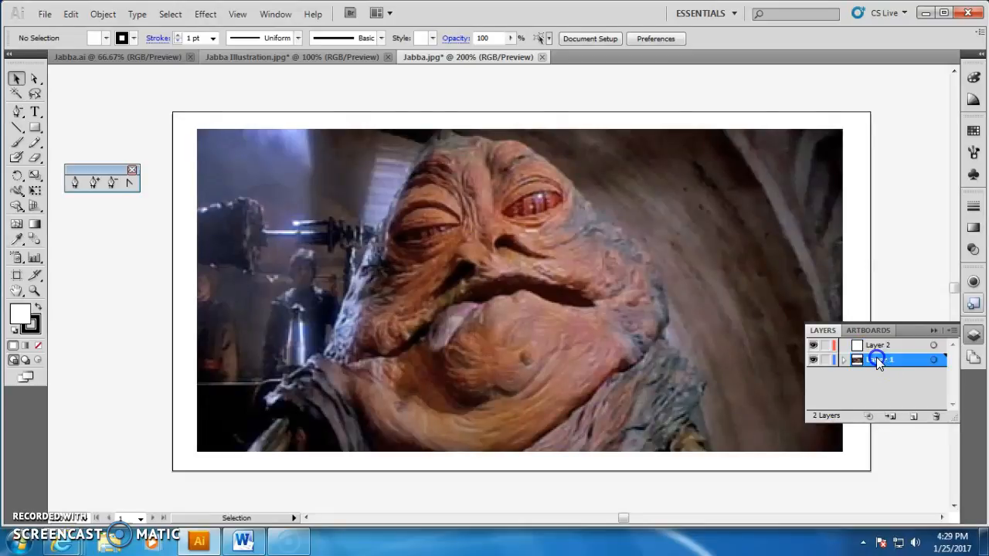
double_click(874, 363)
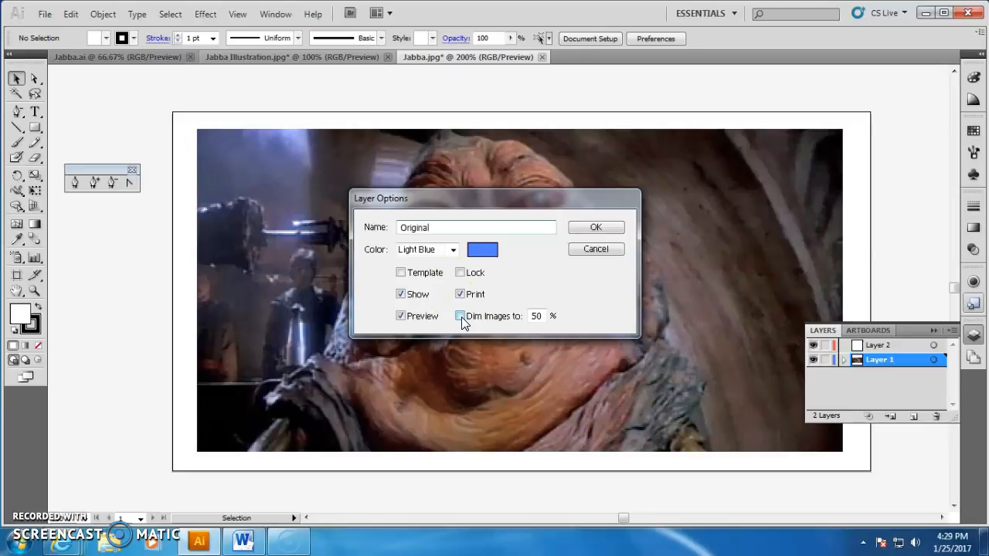
click(596, 230)
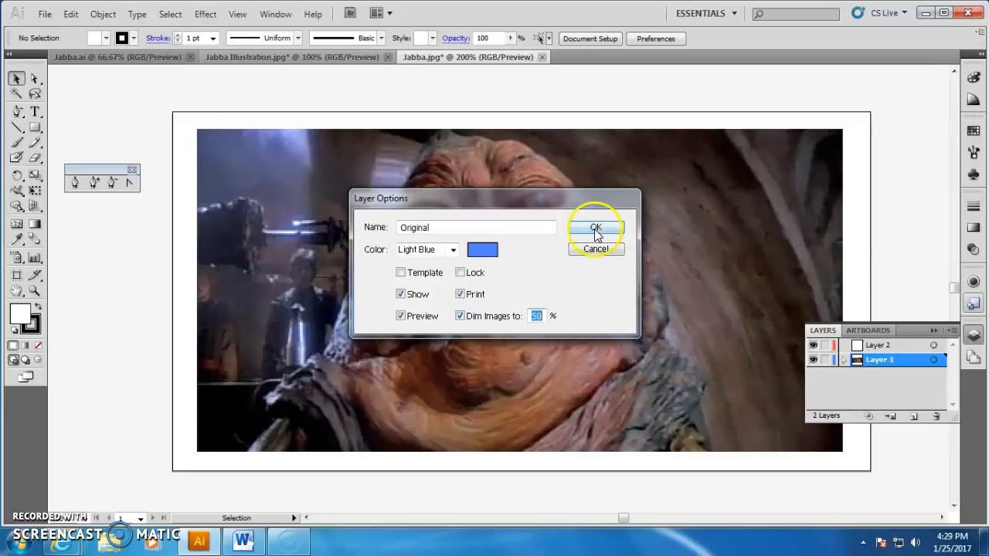
click(596, 230)
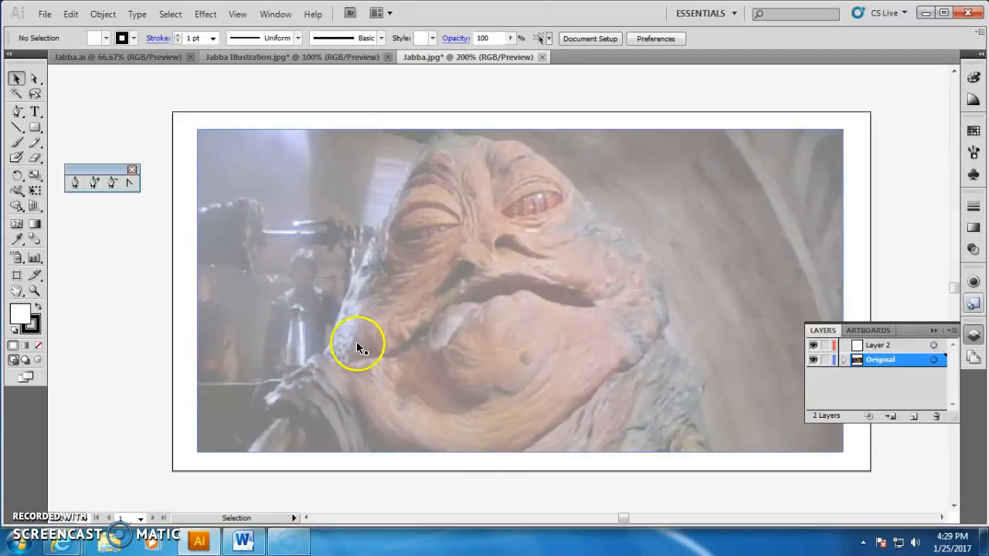
- On Layer 2, start a Pen tool outline at the photo's lower edge and trace up the left shoulder to the neck
click(885, 348)
click(568, 342)
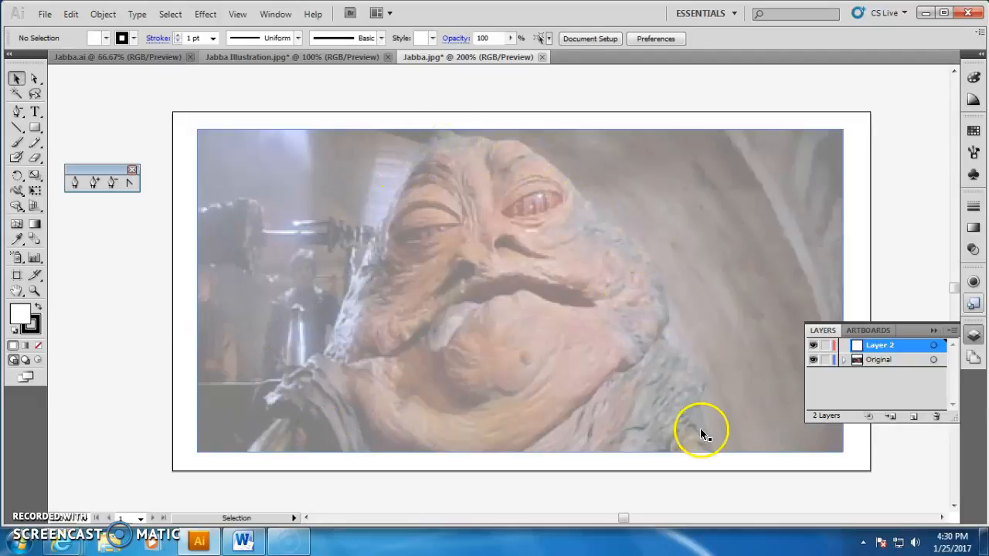
drag(79, 169, 75, 168)
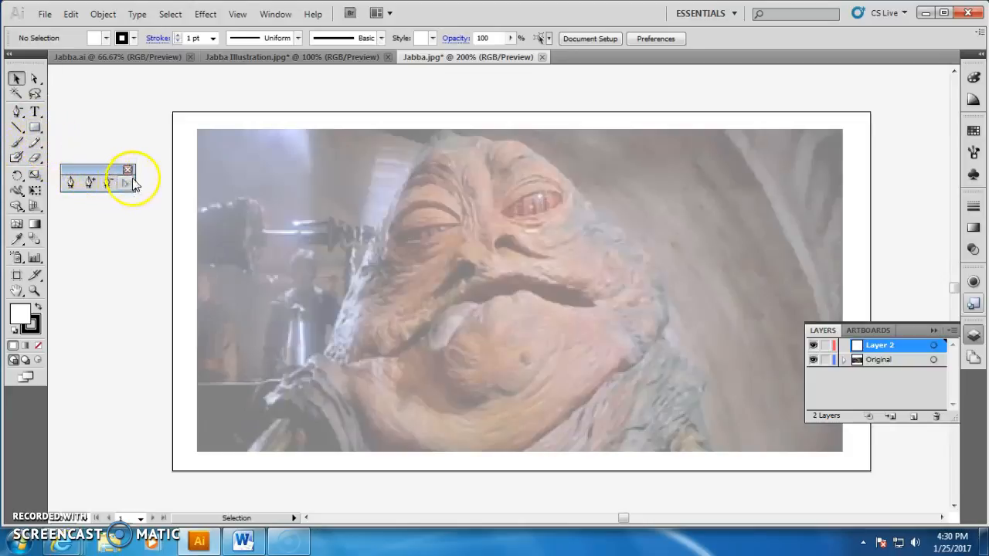
click(71, 183)
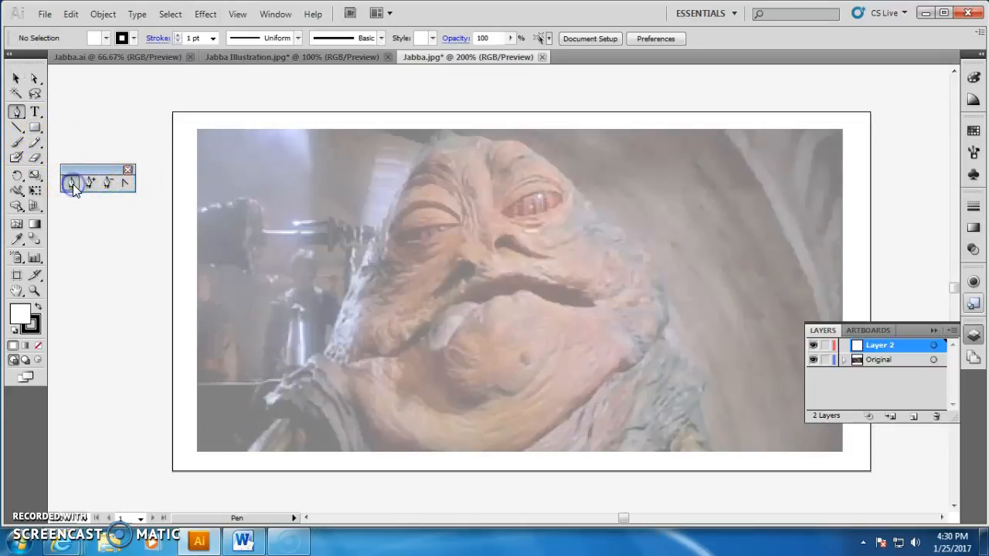
key(ctrl+plus)
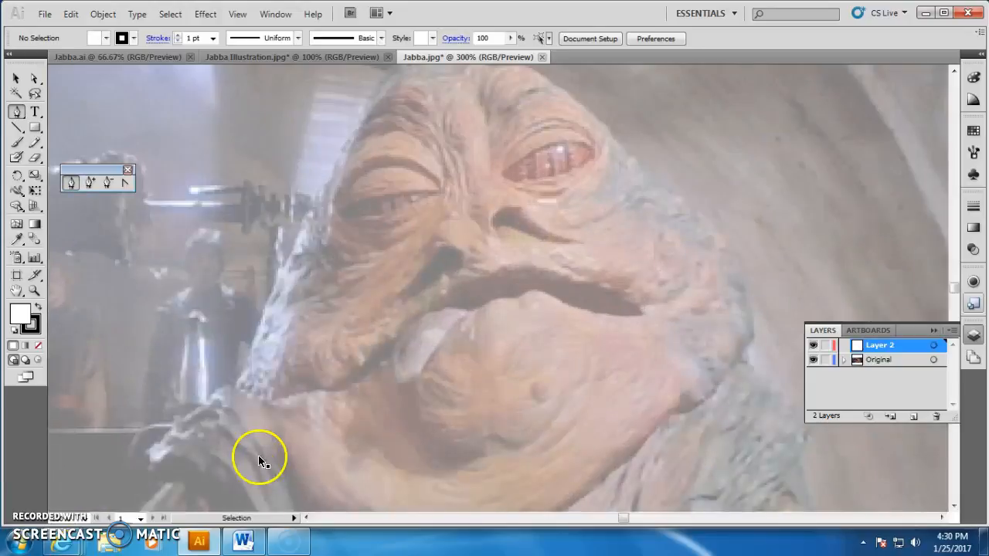
drag(278, 420, 320, 386)
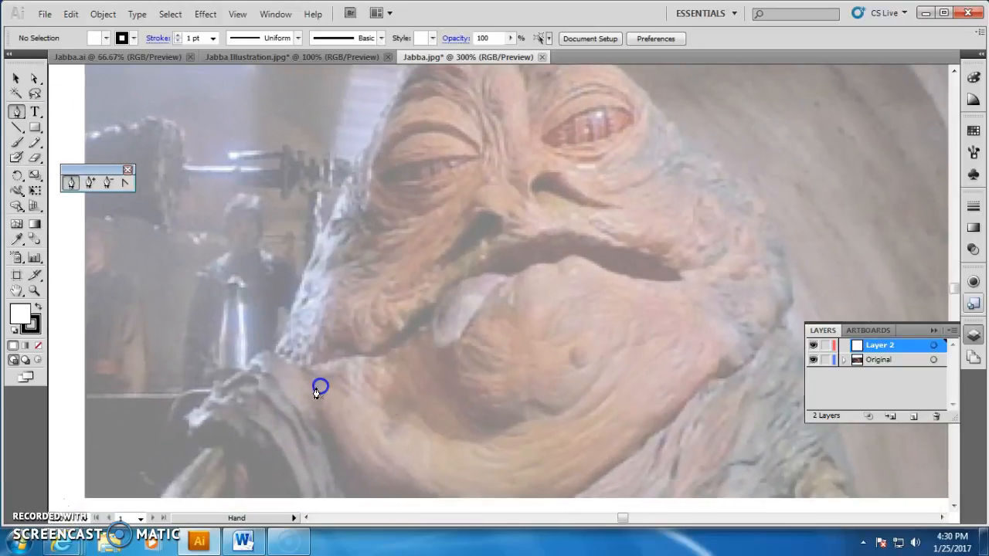
drag(156, 498, 197, 451)
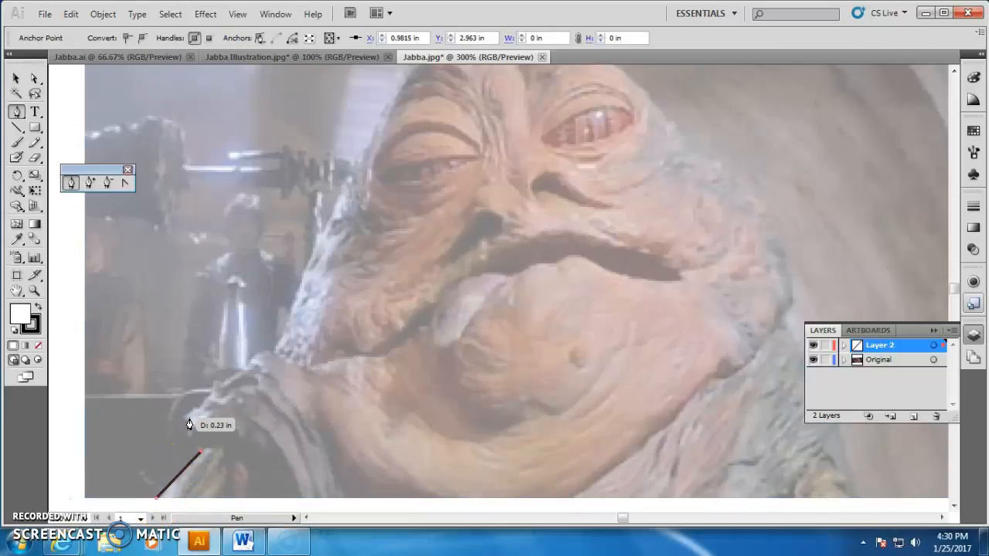
click(190, 418)
click(264, 353)
mouse_move(264, 353)
mouse_down()
mouse_move(221, 397)
mouse_move(183, 467)
mouse_move(234, 404)
mouse_move(212, 410)
mouse_move(57, 334)
mouse_up()
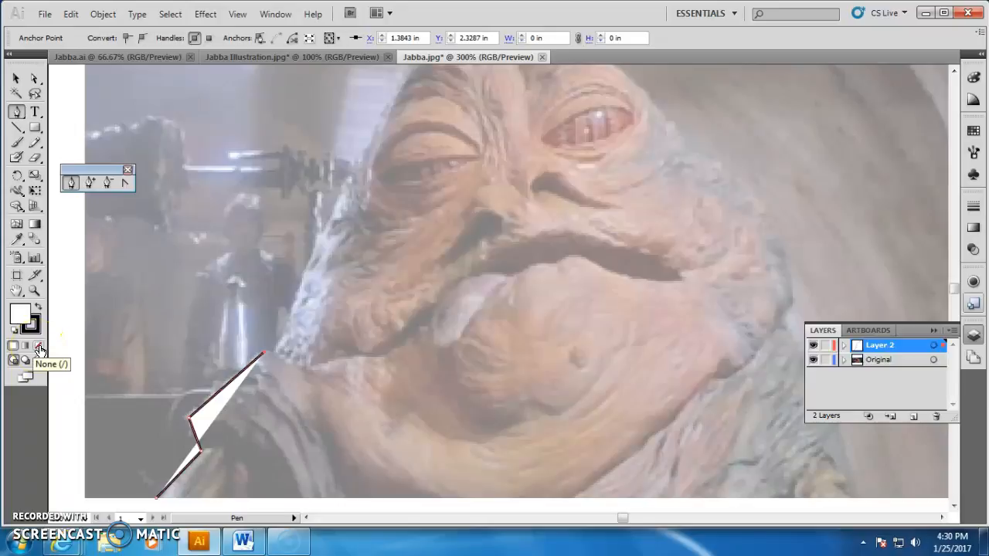
- Set the path's fill to none and continue the outline up the left side of the head to its peak
click(39, 349)
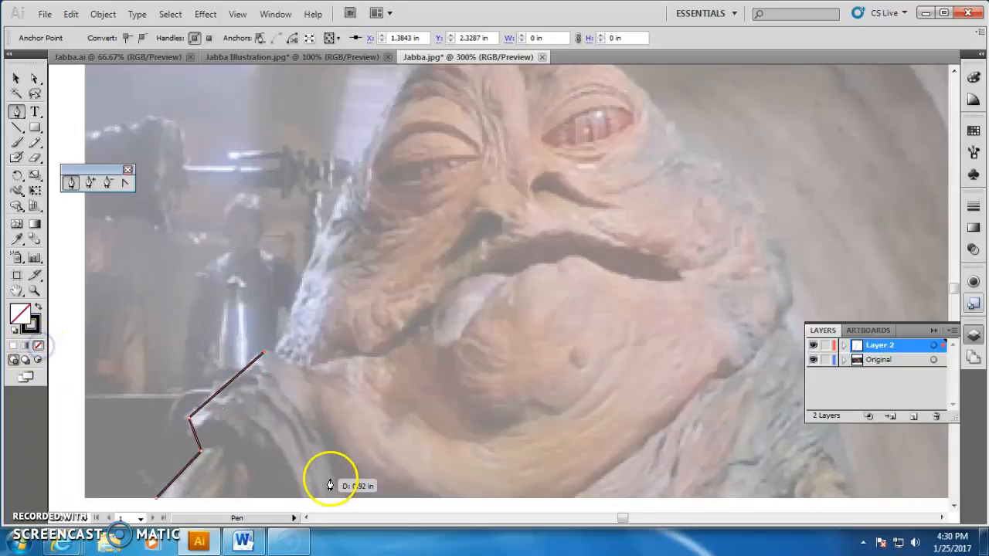
click(275, 355)
click(346, 176)
scroll(375, 164, up, 3)
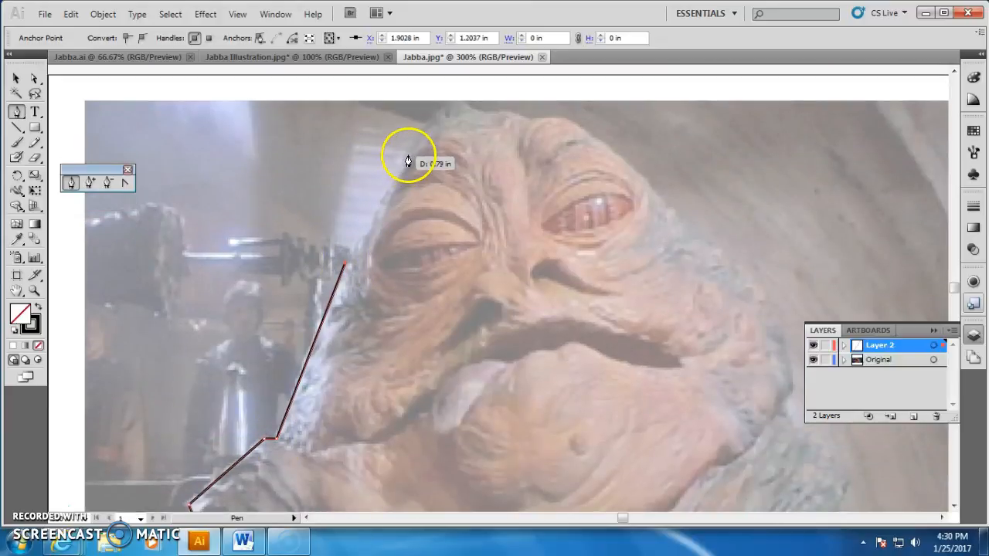
click(450, 101)
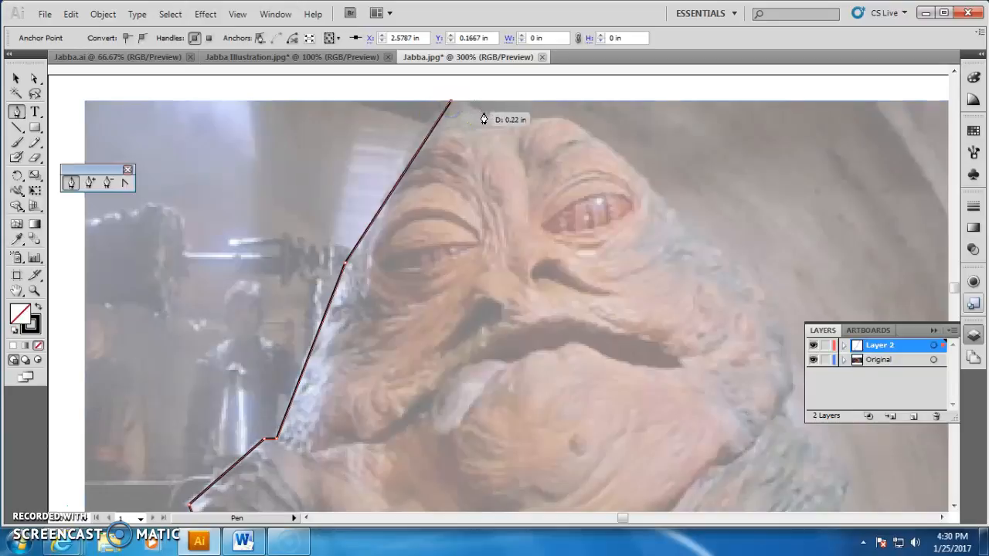
- Continue the Pen tool outline across the top of the head and down its right side to the outer cheek
click(525, 119)
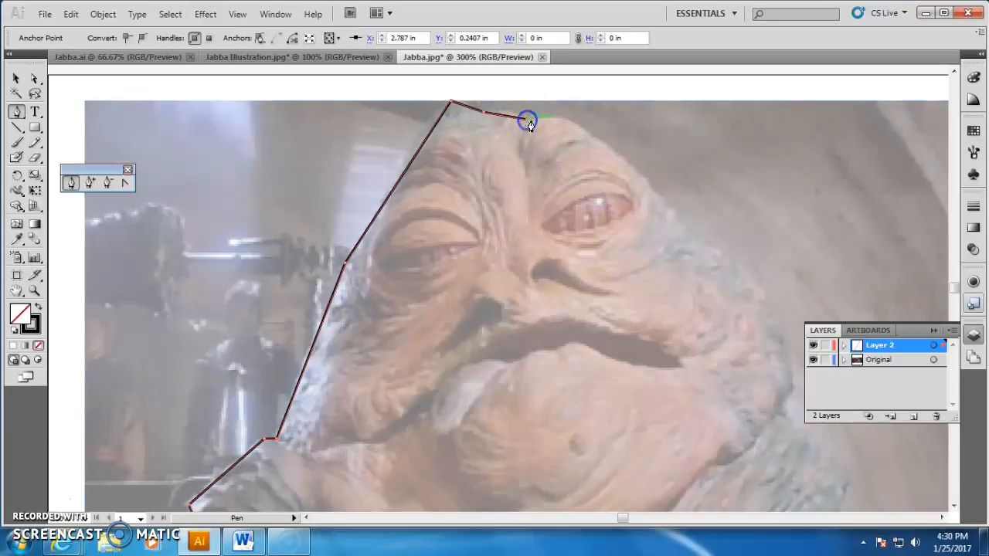
click(585, 133)
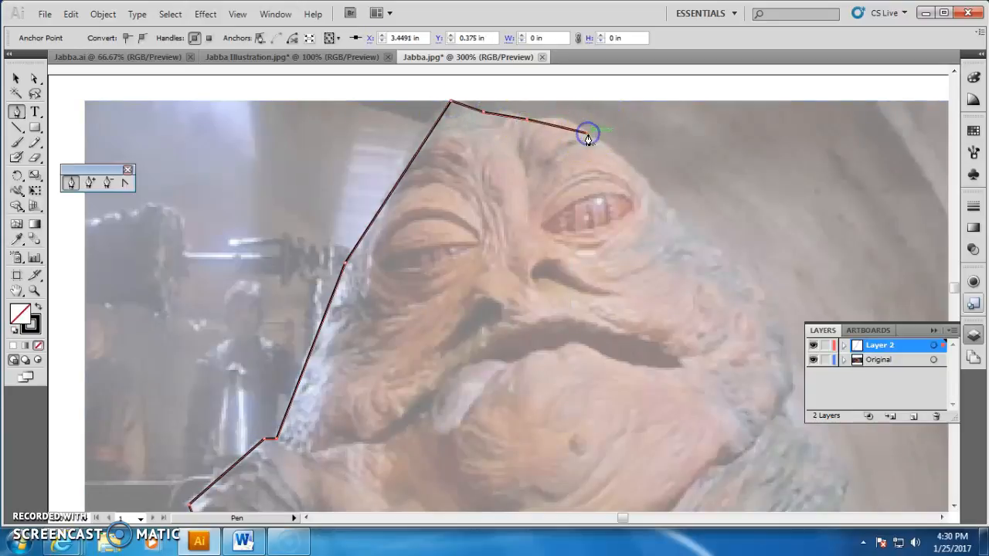
click(648, 182)
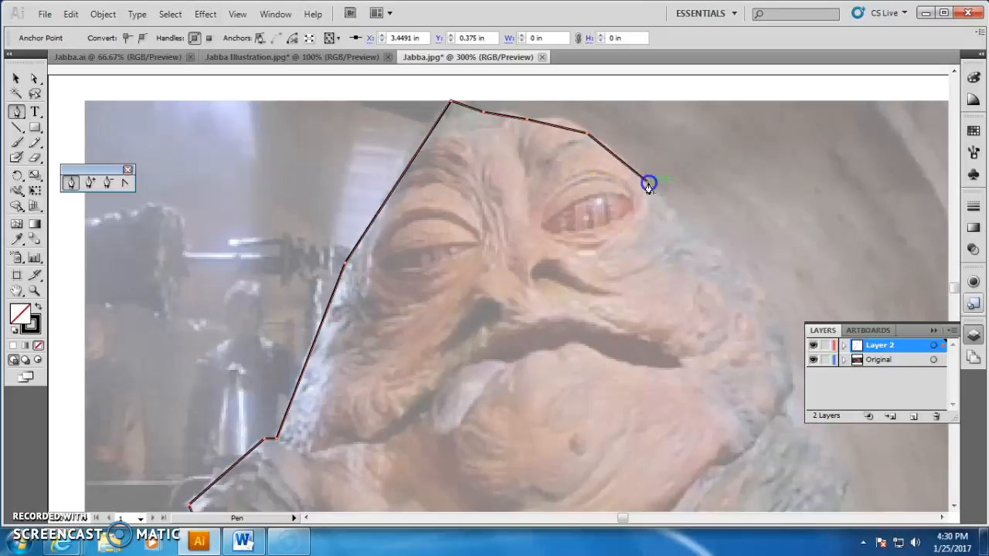
click(686, 232)
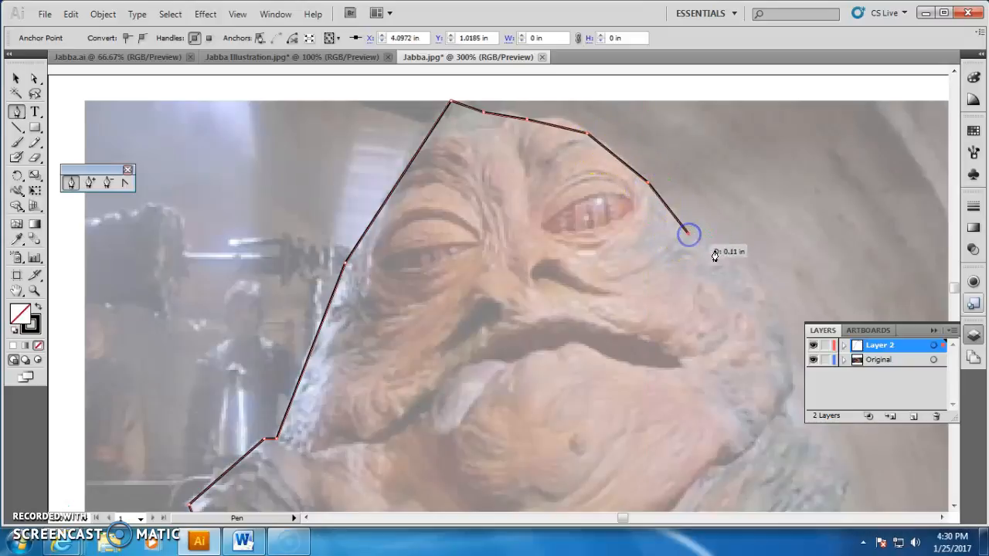
click(747, 275)
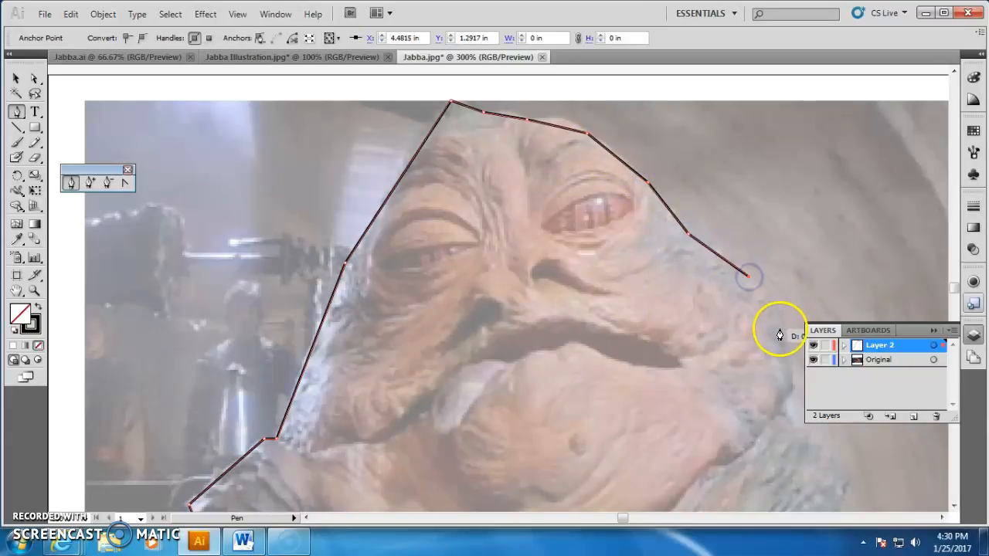
click(794, 391)
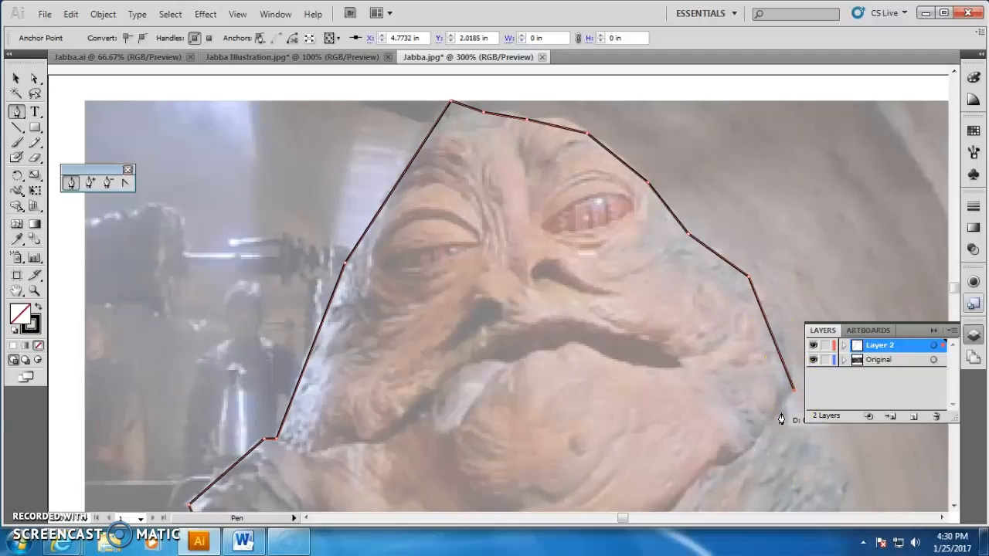
- Trace the outline down the right shoulder to the photo's lower edge and close the path at its starting anchor
drag(808, 456, 561, 358)
click(603, 380)
click(578, 437)
click(604, 486)
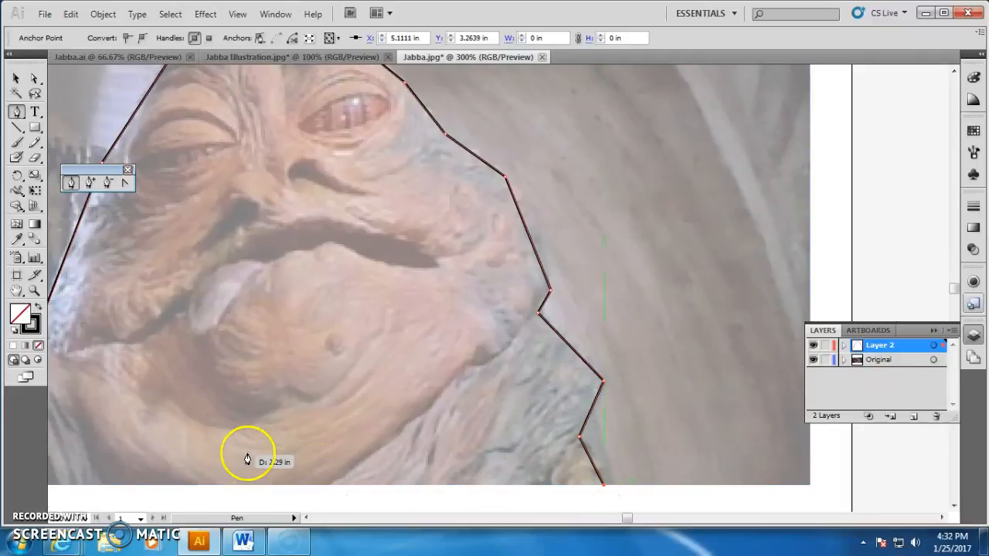
drag(221, 441, 432, 422)
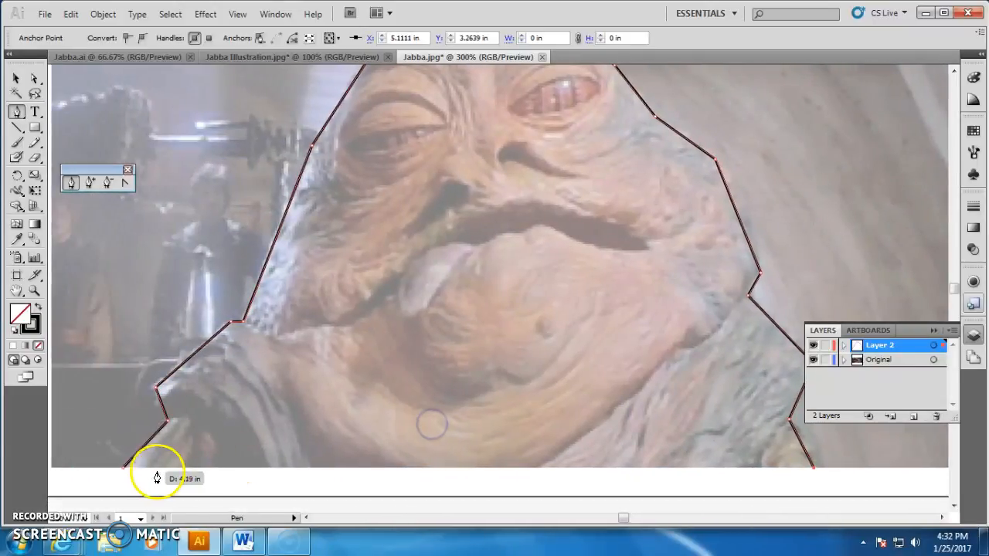
click(124, 467)
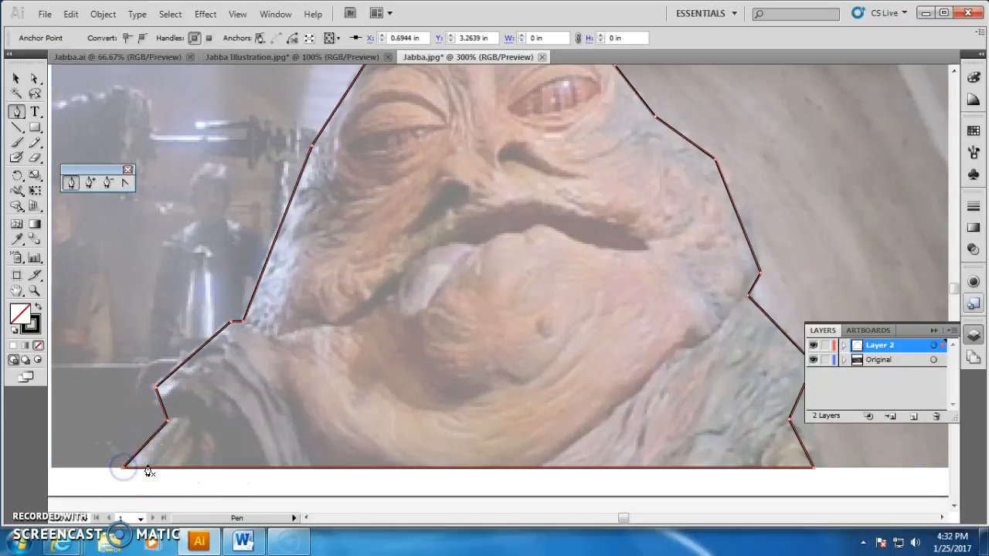
- Curve the straight outline segments around the lower left shoulder with the Convert Anchor Point tool
click(121, 184)
click(169, 418)
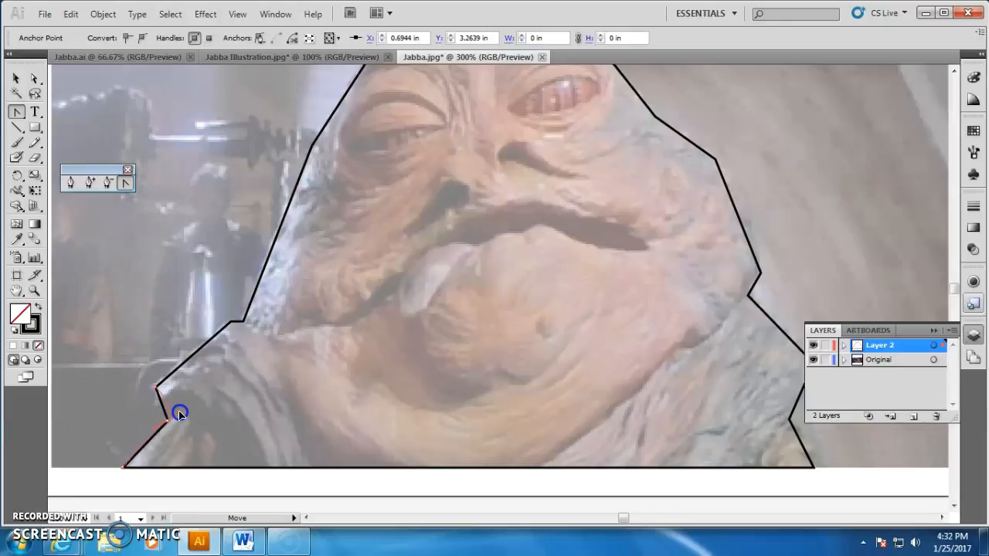
drag(191, 411, 159, 373)
drag(193, 412, 172, 404)
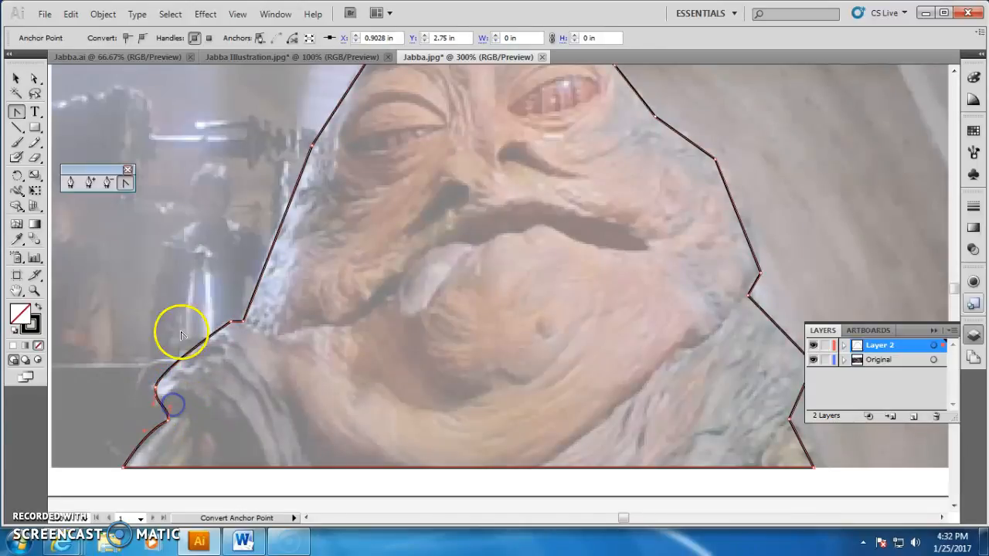
- Fine-tune the direction handles at the lower left shoulder notch with Direct Selection so the curve follows the photo
click(34, 80)
click(170, 425)
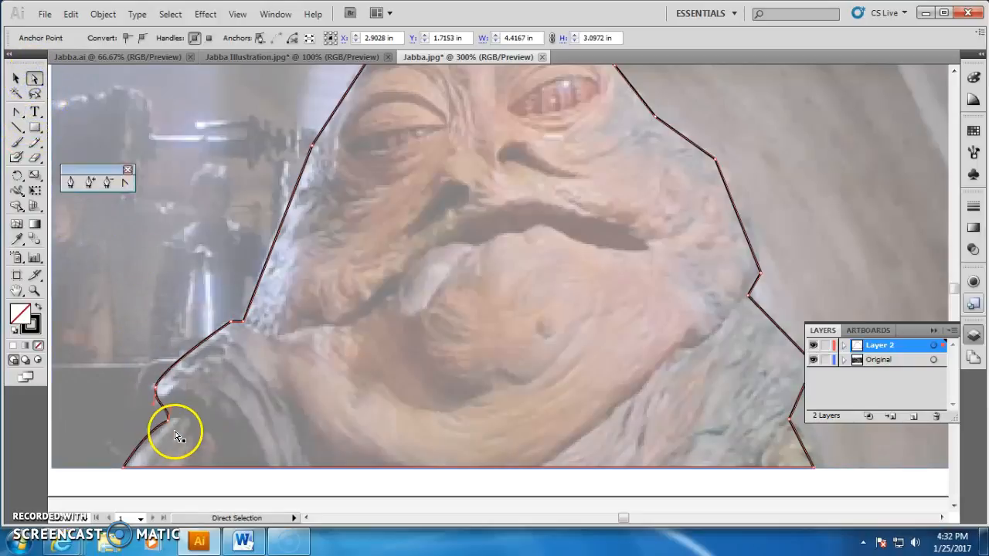
click(152, 430)
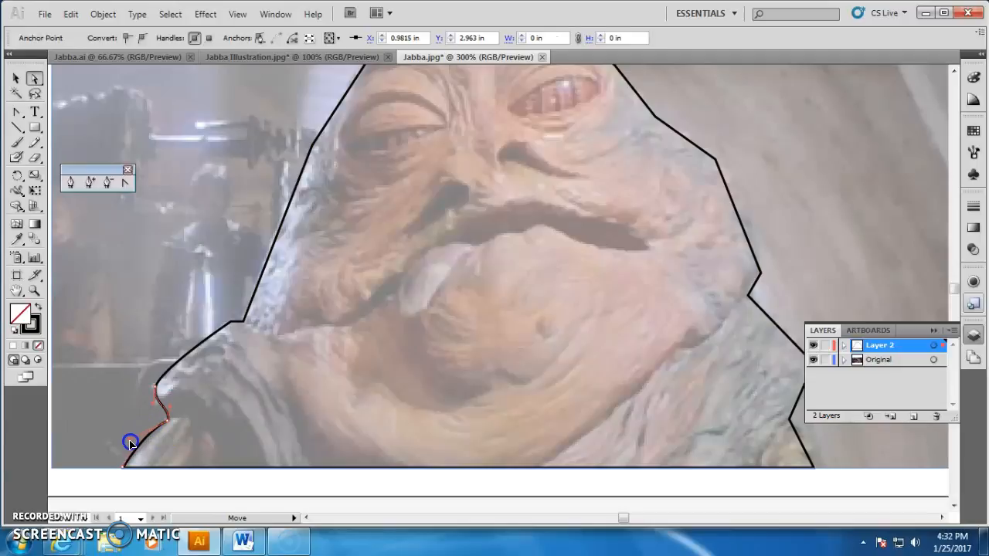
drag(169, 406, 174, 411)
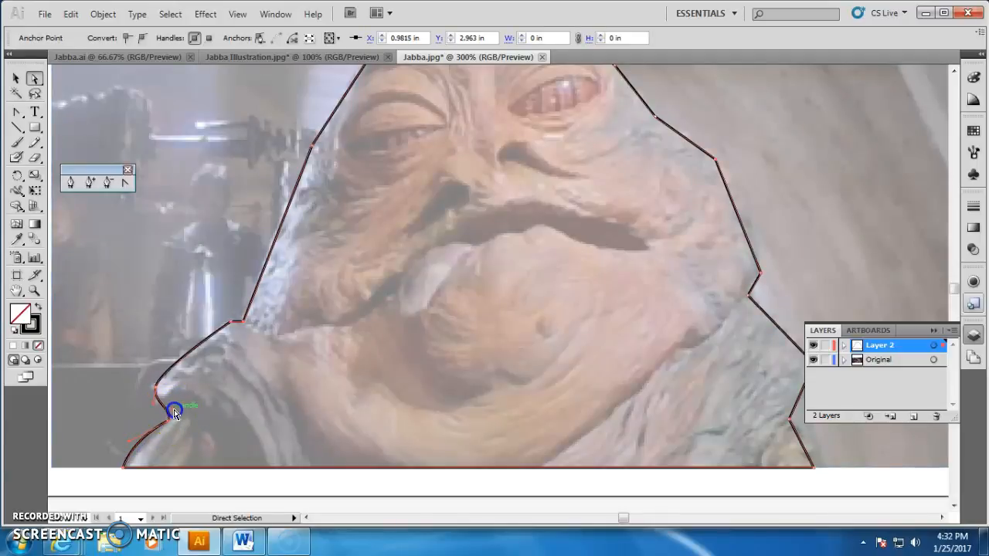
drag(129, 441, 135, 441)
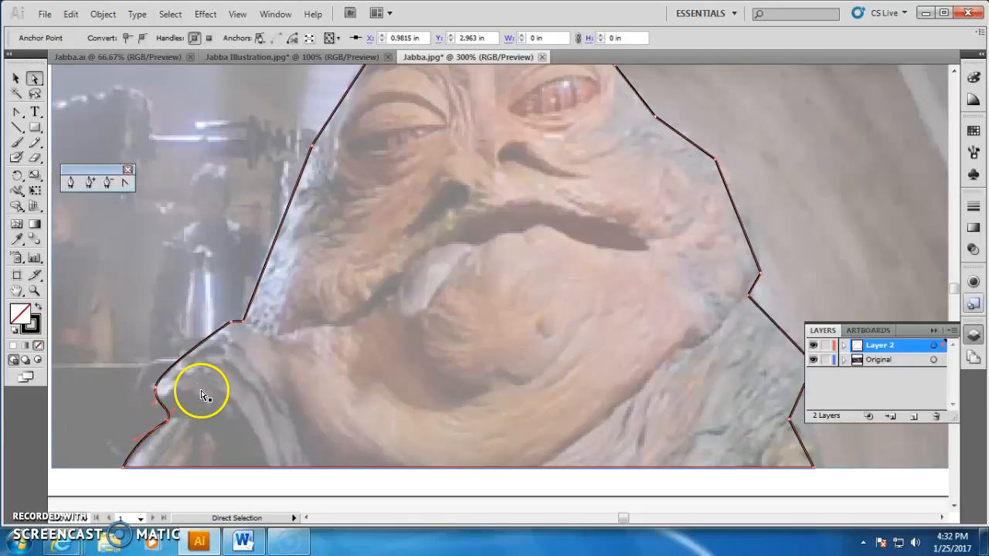
- Convert the two anchors where the left shoulder meets the neck into curves that follow the notch
click(125, 182)
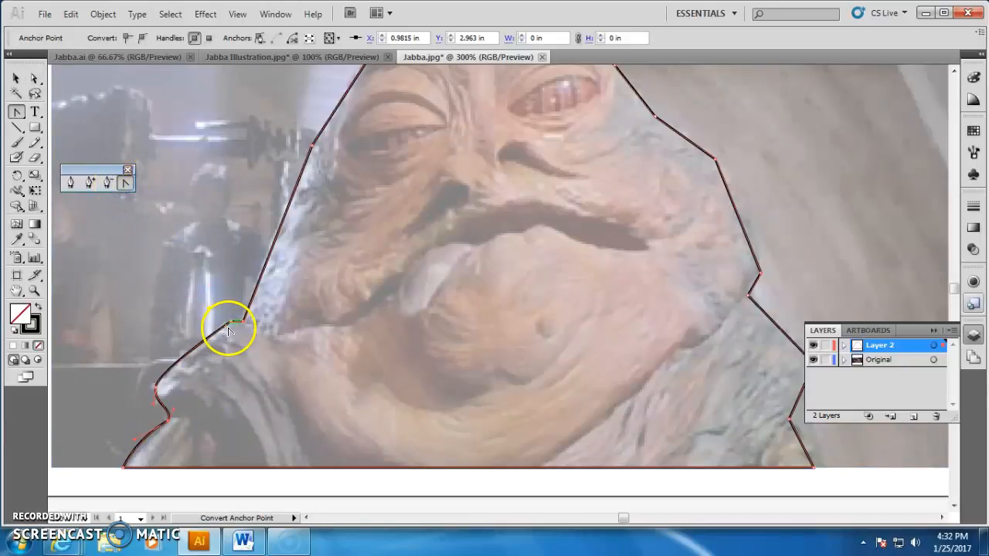
drag(231, 321, 248, 351)
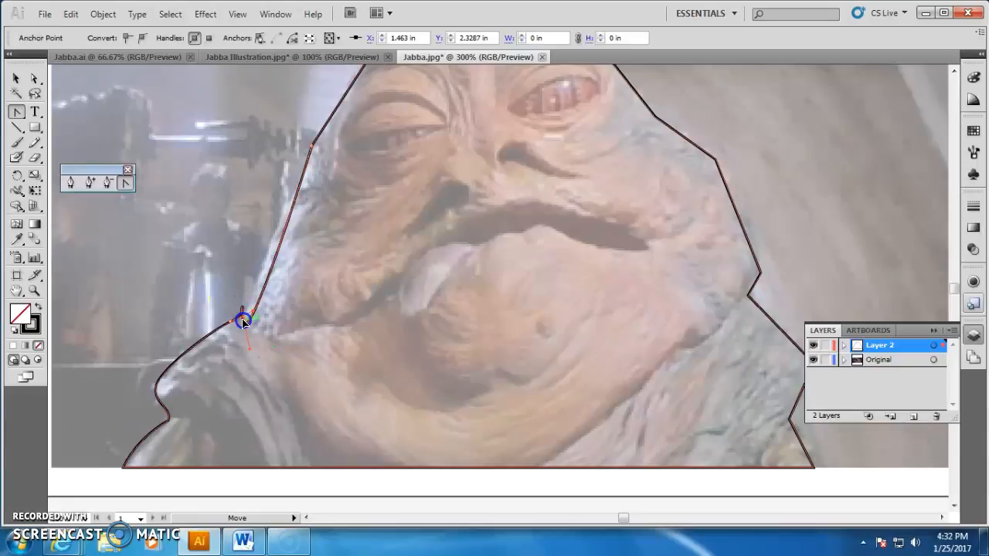
click(243, 320)
drag(253, 314, 240, 317)
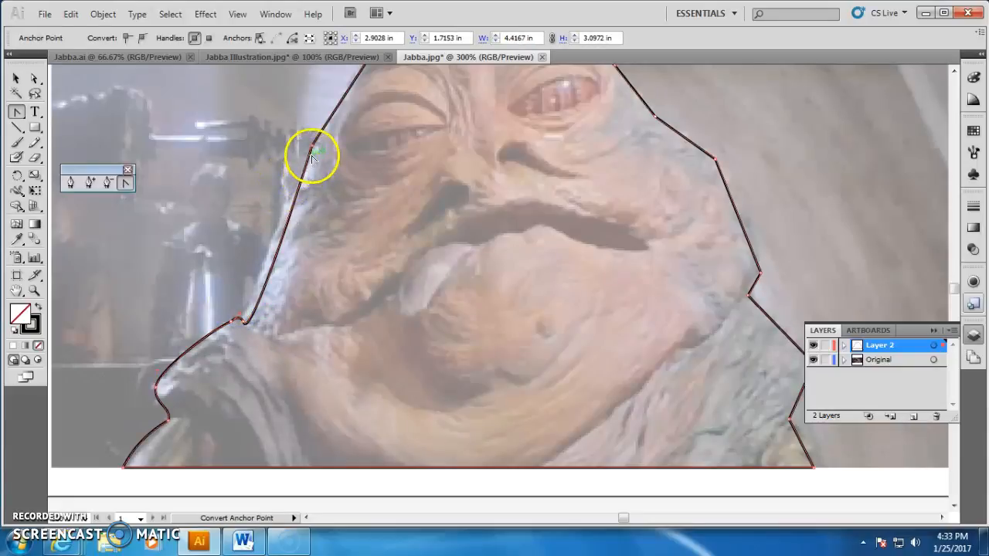
- Curve the outline along the left side of the head by converting its side anchor and adjusting the direction handles
drag(312, 148, 288, 153)
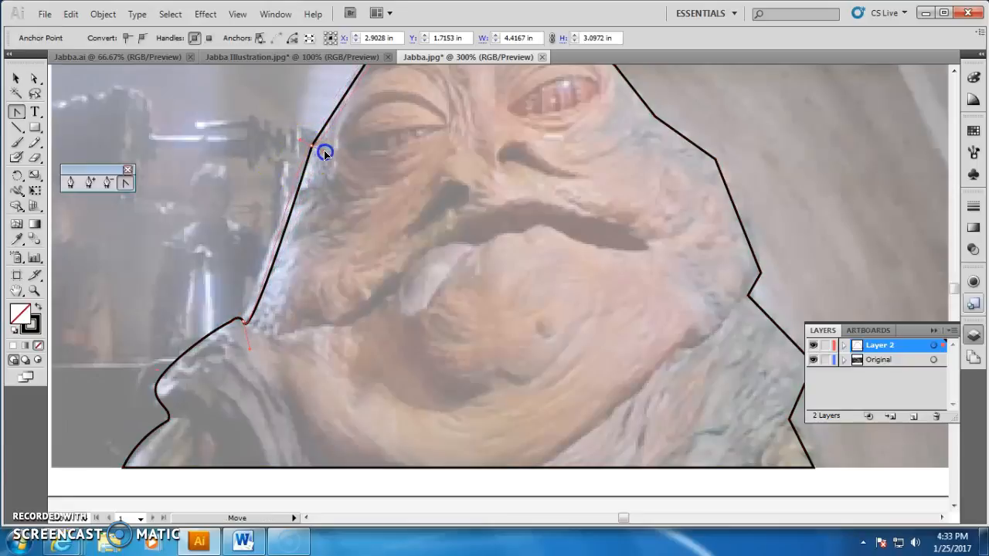
drag(357, 97, 338, 85)
click(285, 209)
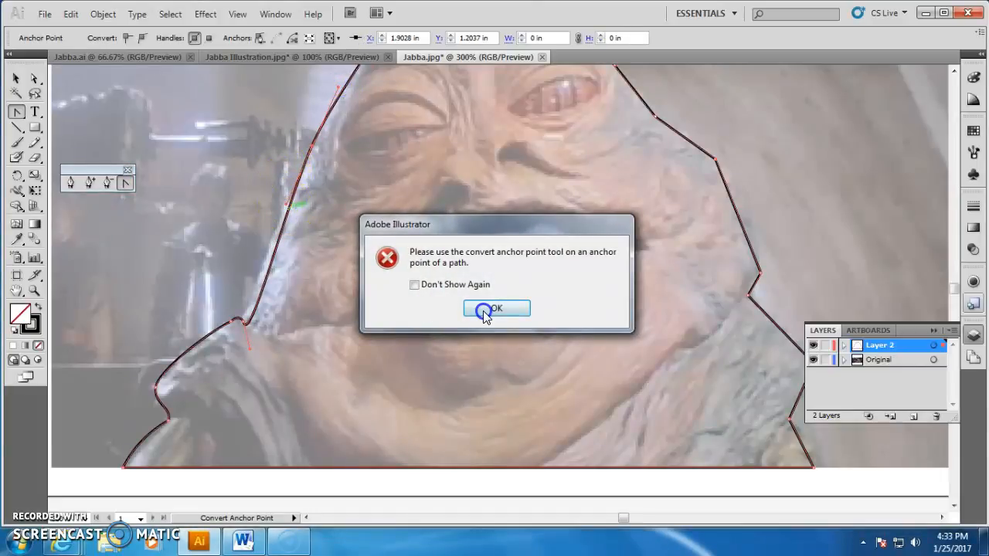
click(485, 312)
drag(287, 205, 282, 210)
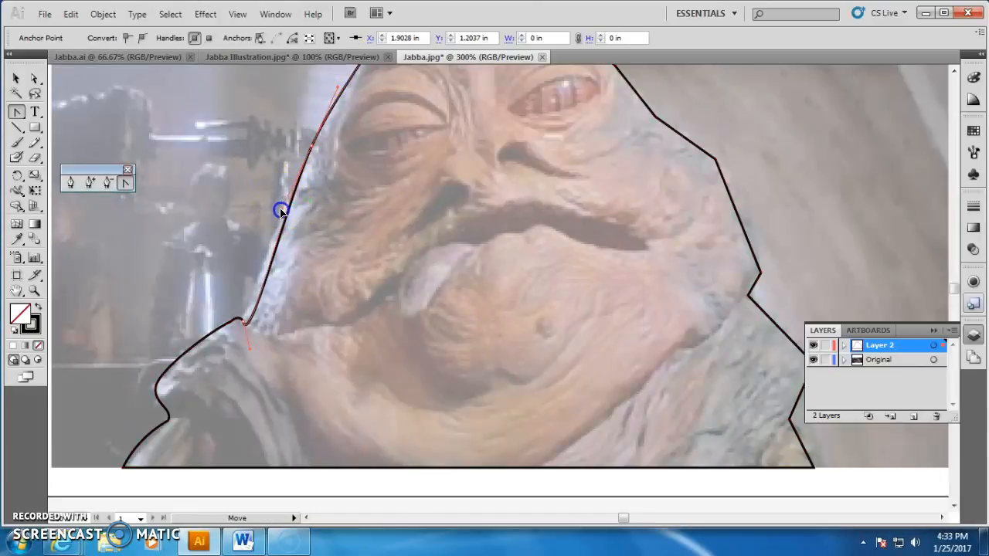
drag(258, 251, 256, 247)
click(239, 330)
click(125, 181)
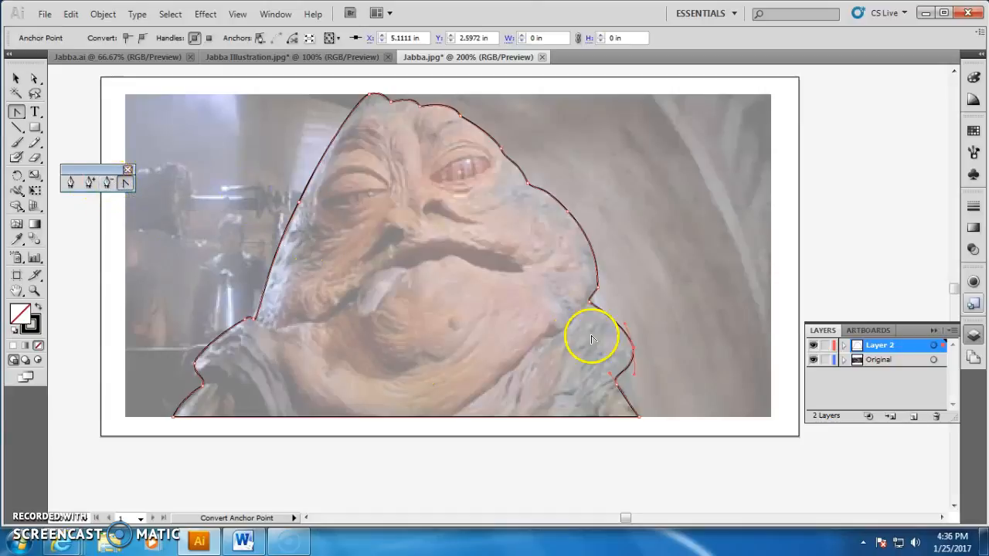
- Try an extra curved anchor point on the outline's left edge beside the cheek, and delete that anchor again
click(106, 186)
click(87, 186)
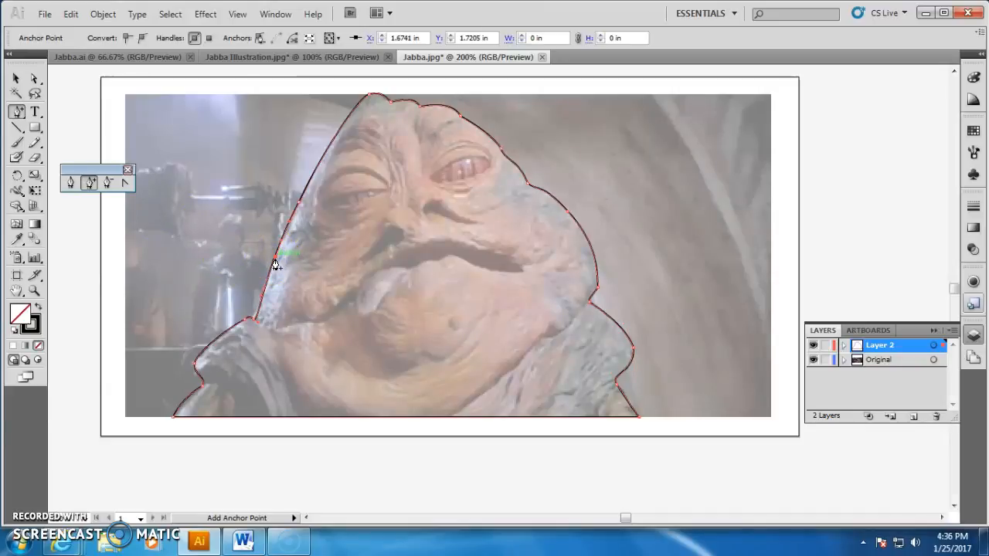
click(124, 183)
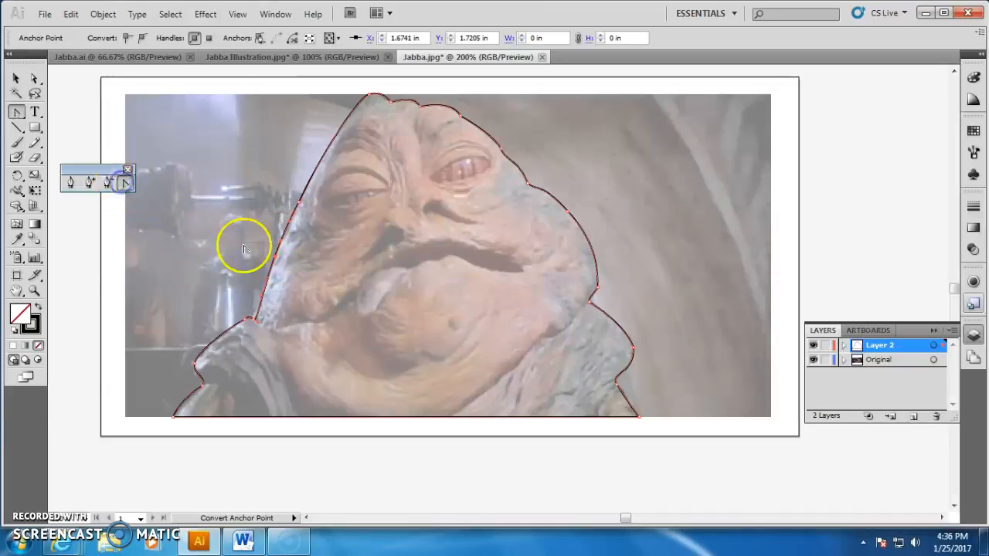
drag(277, 258, 283, 260)
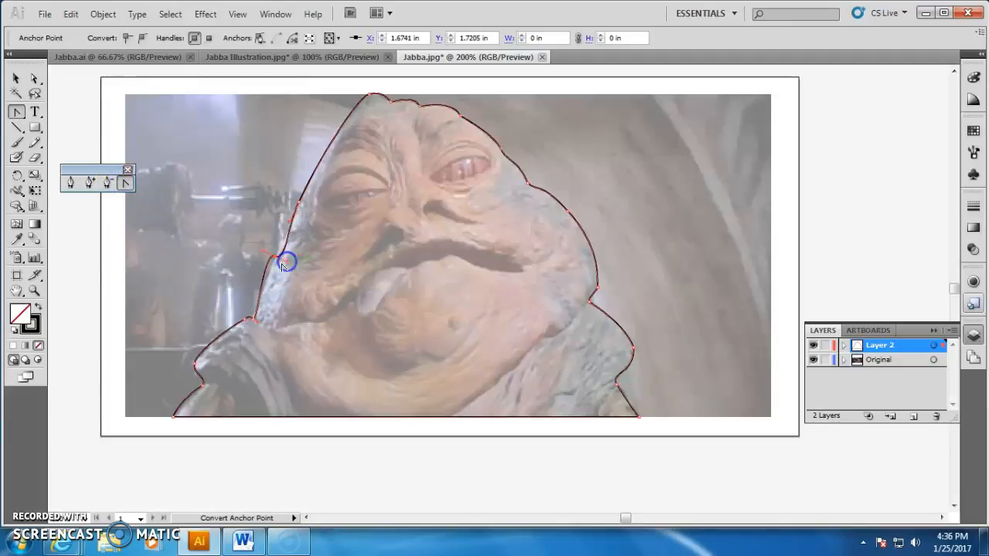
click(108, 183)
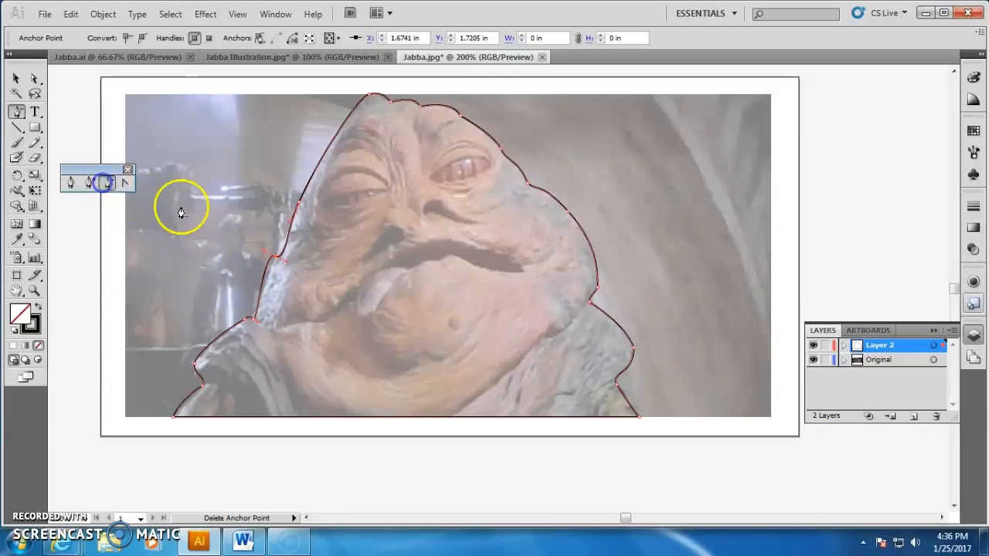
click(276, 259)
- Reshape the curve along the left cheek with the Convert Anchor Point tool so it follows the face's edge
click(125, 183)
drag(288, 224, 267, 257)
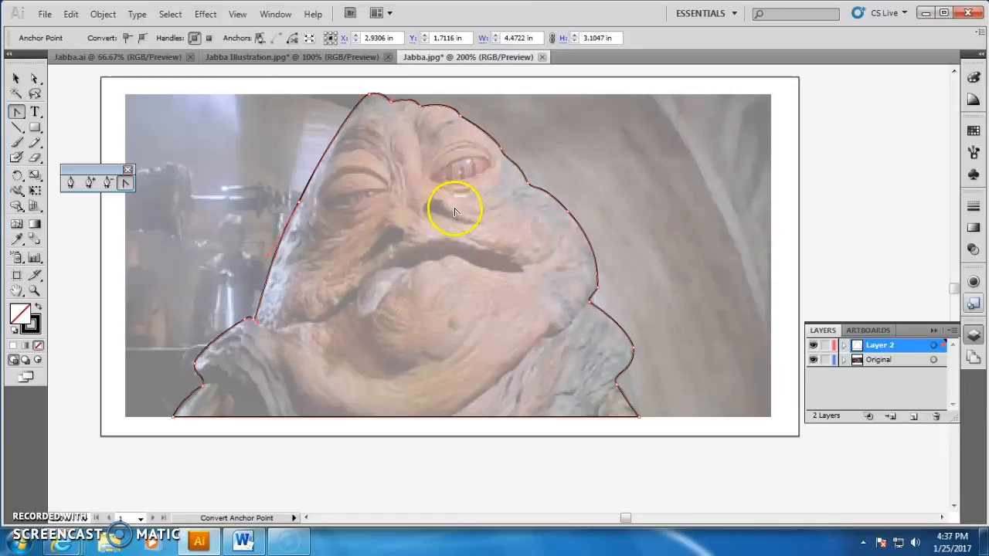
- Rename Layer 2 to Outline and add a new layer above it
double_click(892, 348)
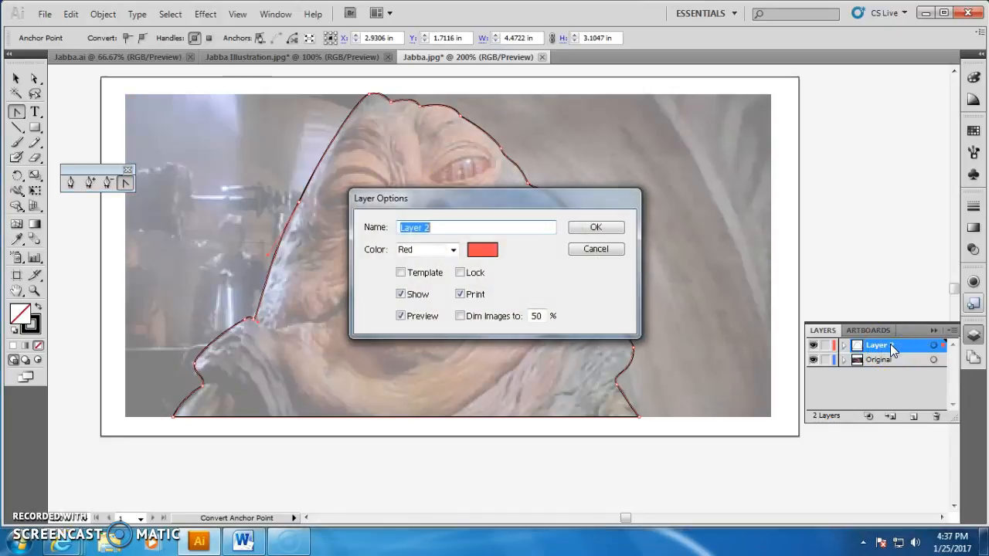
text(Outline)
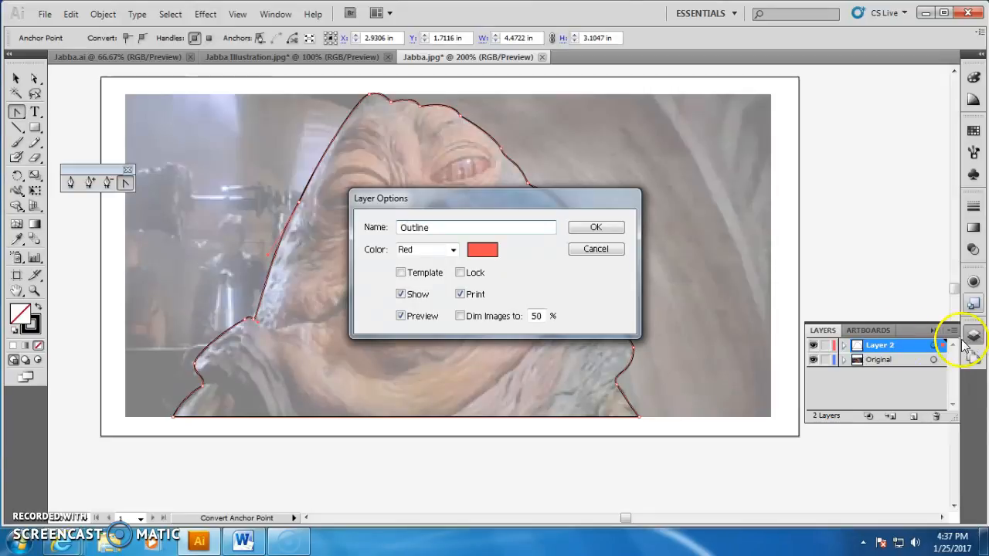
click(582, 226)
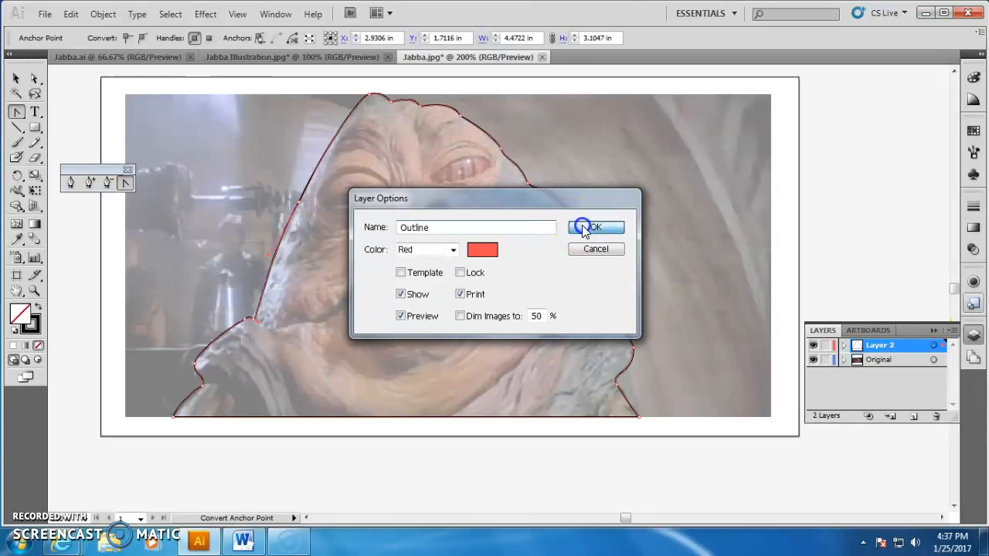
click(916, 417)
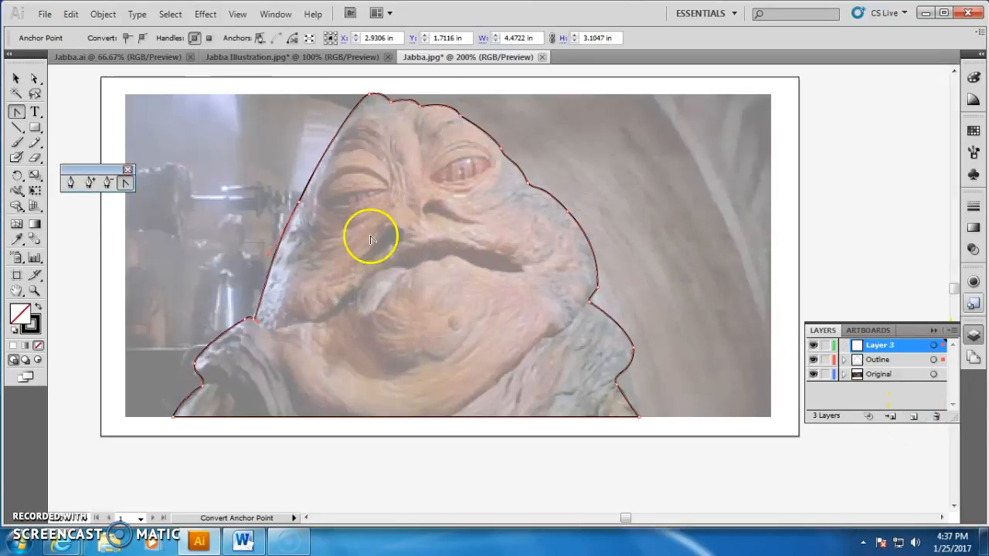
- On Layer 3, trace the mouth opening as a closed Pen tool path, along the lower lip and back over the upper lip
click(70, 182)
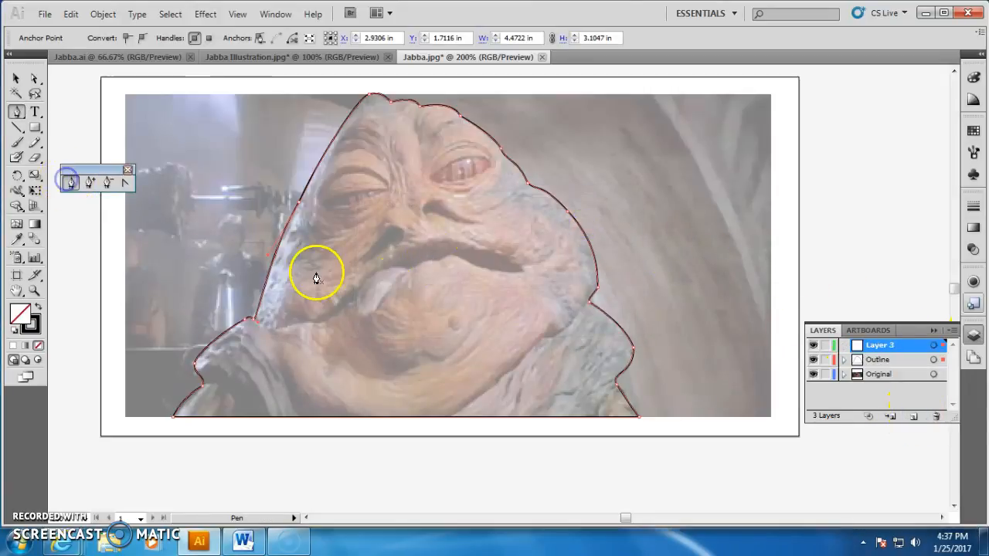
click(313, 319)
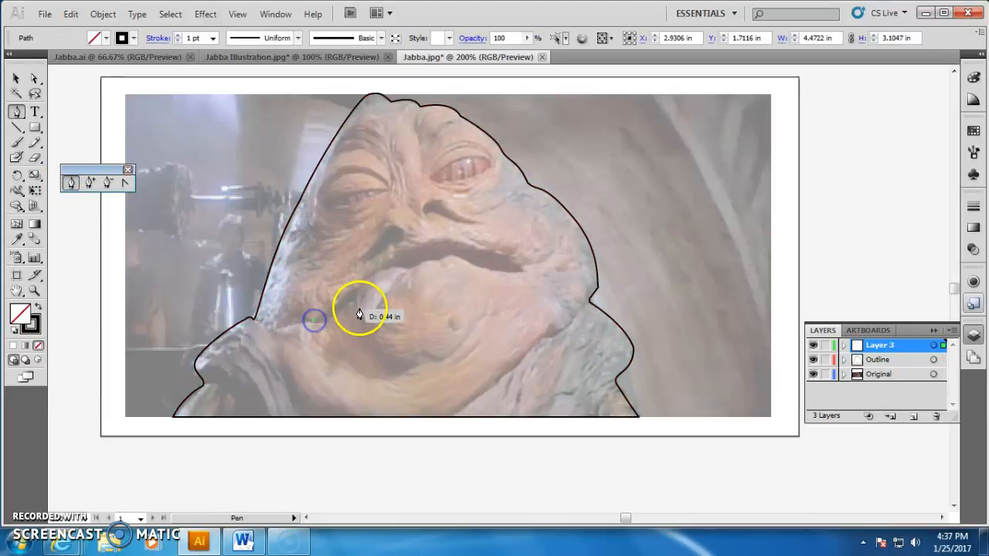
click(408, 270)
drag(443, 265, 451, 261)
click(451, 255)
click(478, 267)
click(523, 271)
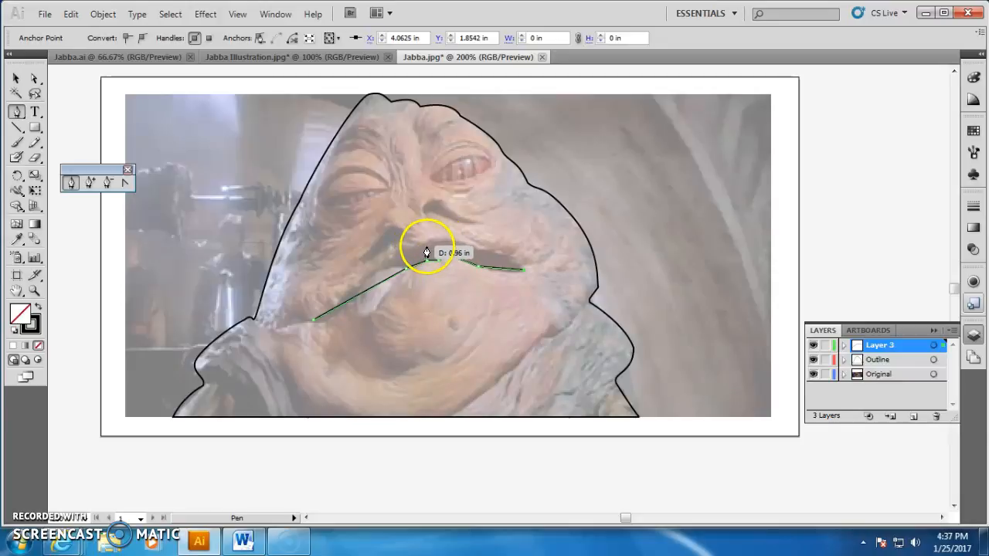
click(427, 248)
click(313, 319)
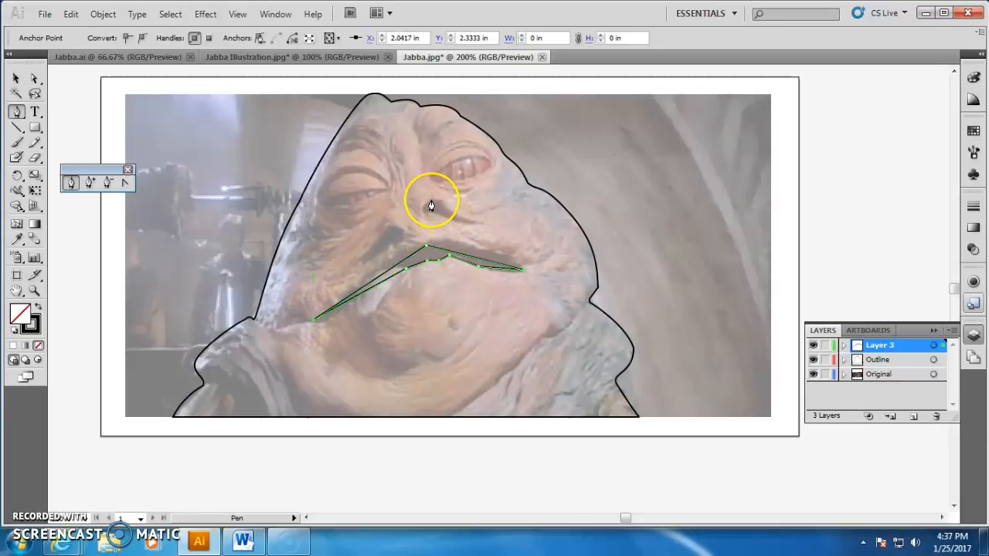
- Add a new layer above Layer 3 and trace the nostril below the right eye as a closed triangular Pen tool path
click(915, 421)
drag(433, 201, 424, 214)
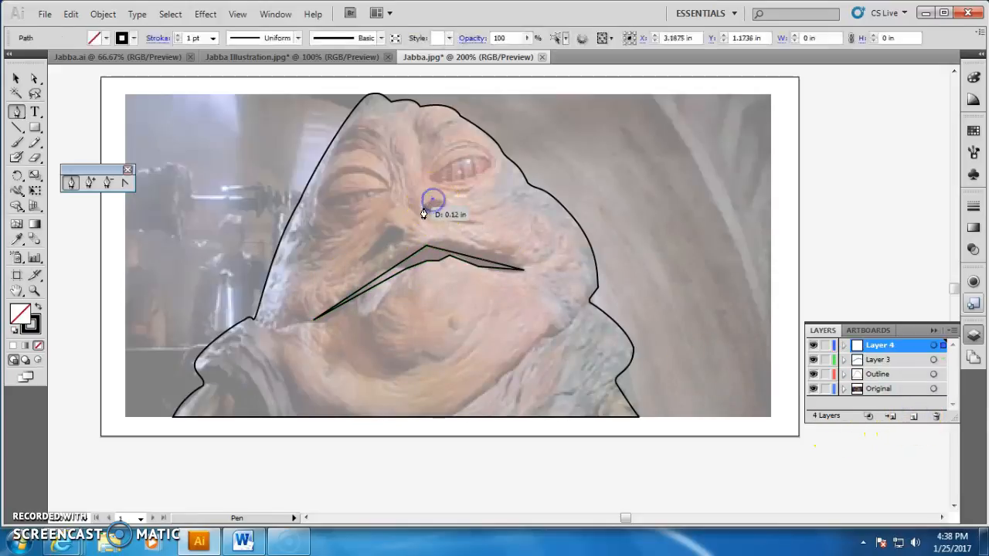
click(423, 213)
click(477, 224)
click(433, 200)
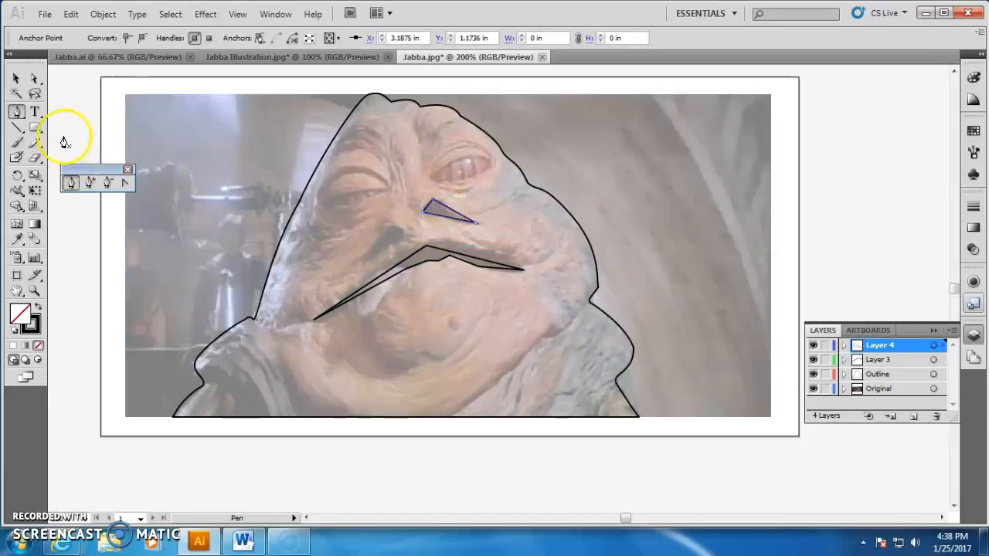
- Trace the left nostril on Layer 4 as a second closed triangular path with the Pen tool
click(17, 81)
click(70, 183)
click(390, 225)
mouse_move(403, 245)
mouse_down()
mouse_move(371, 263)
mouse_move(384, 243)
mouse_up()
click(390, 225)
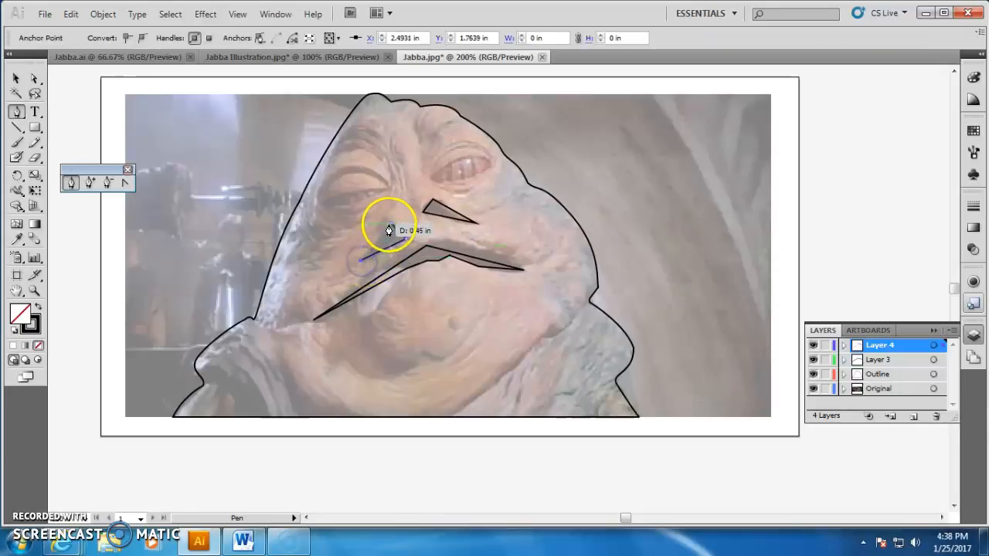
- Add a new layer above Layer 4 and trace the right eye as a closed four-point Pen tool path
click(916, 420)
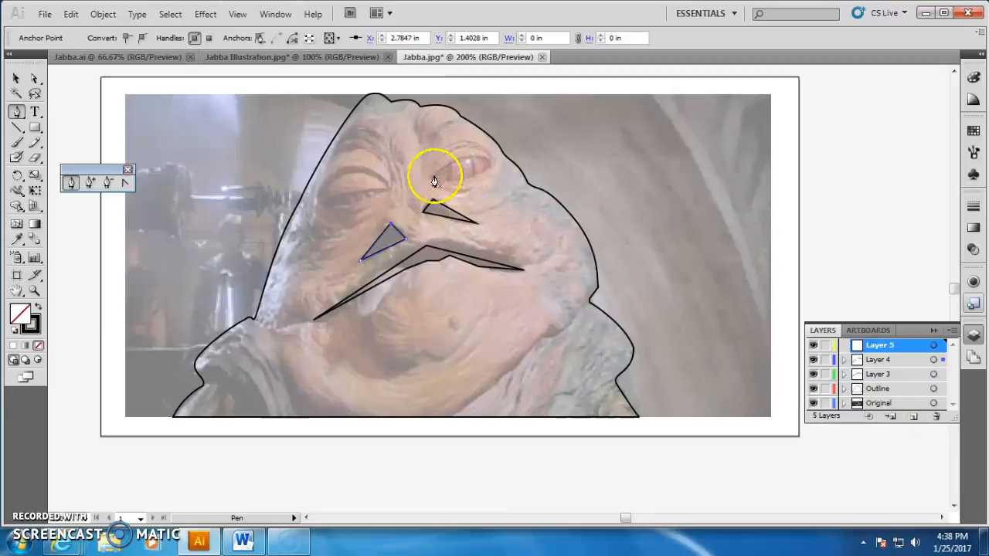
drag(429, 177, 489, 172)
click(490, 167)
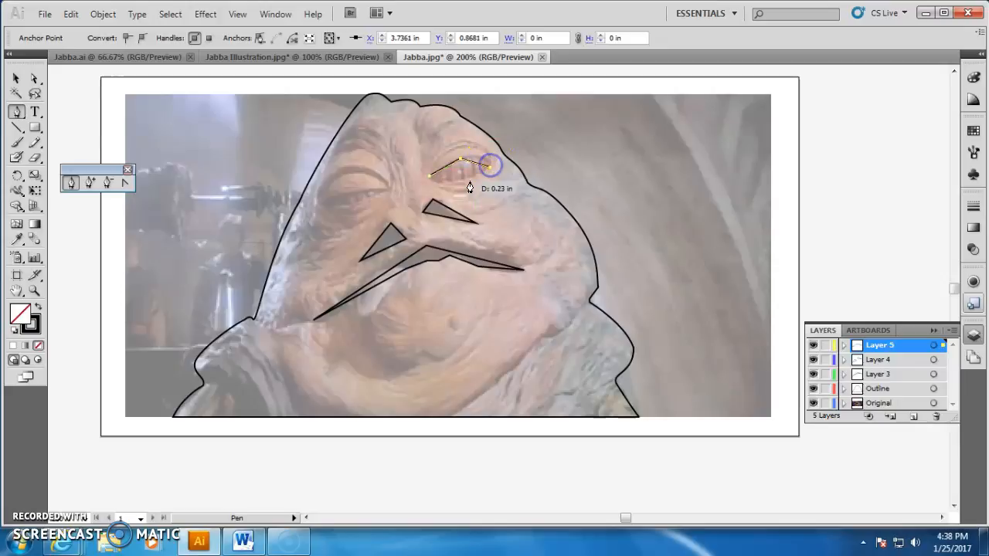
click(430, 177)
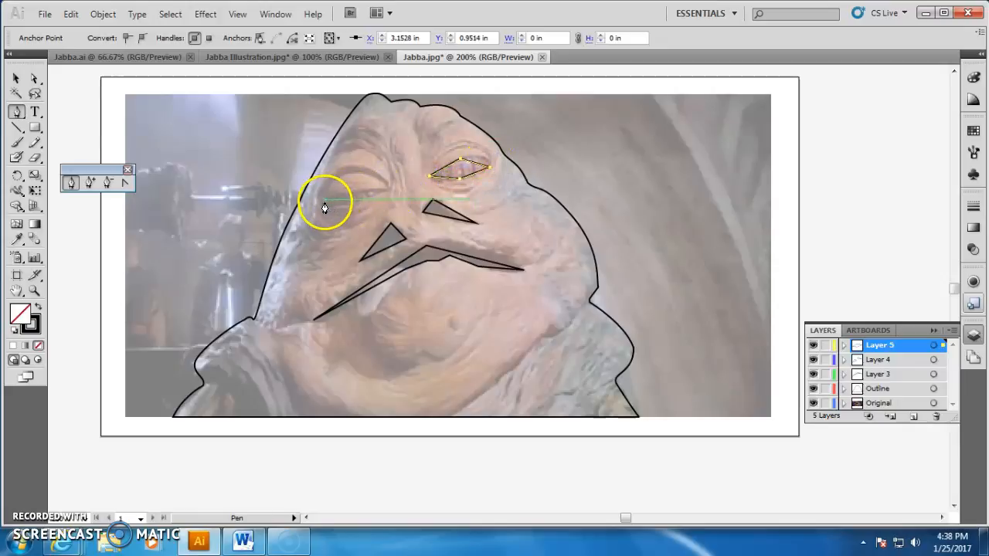
- Trace the left eye on Layer 5 as a separate closed path with the Pen tool
click(17, 81)
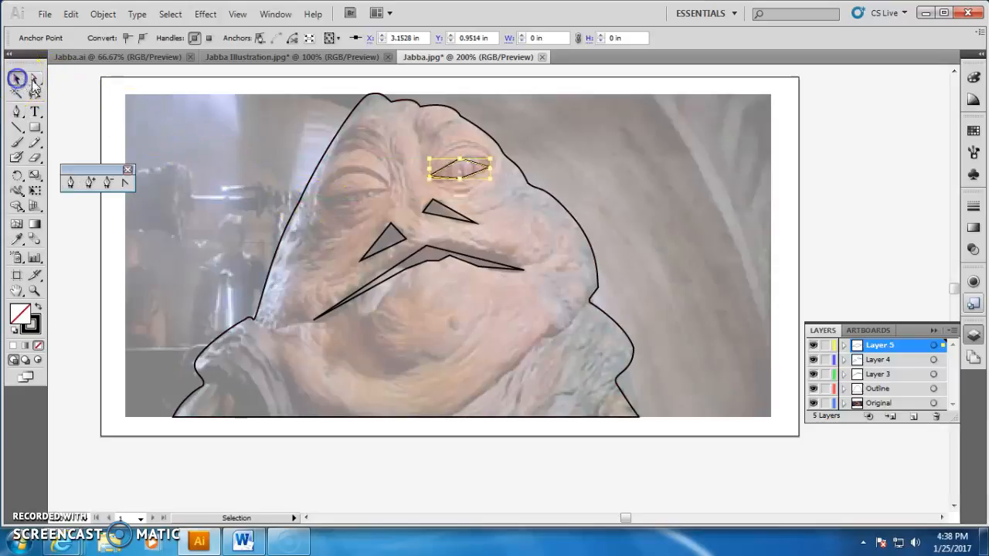
click(70, 182)
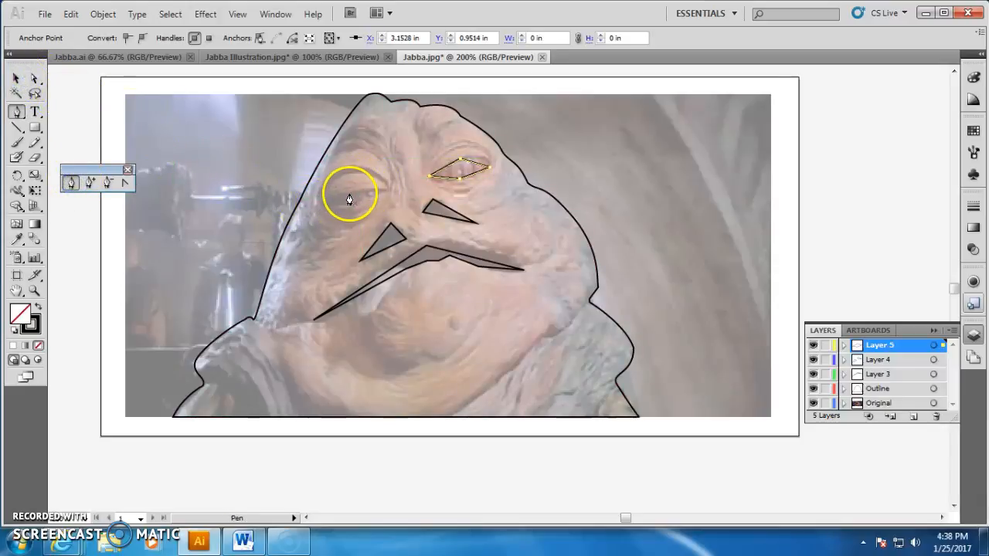
drag(322, 203, 363, 200)
click(386, 190)
click(323, 205)
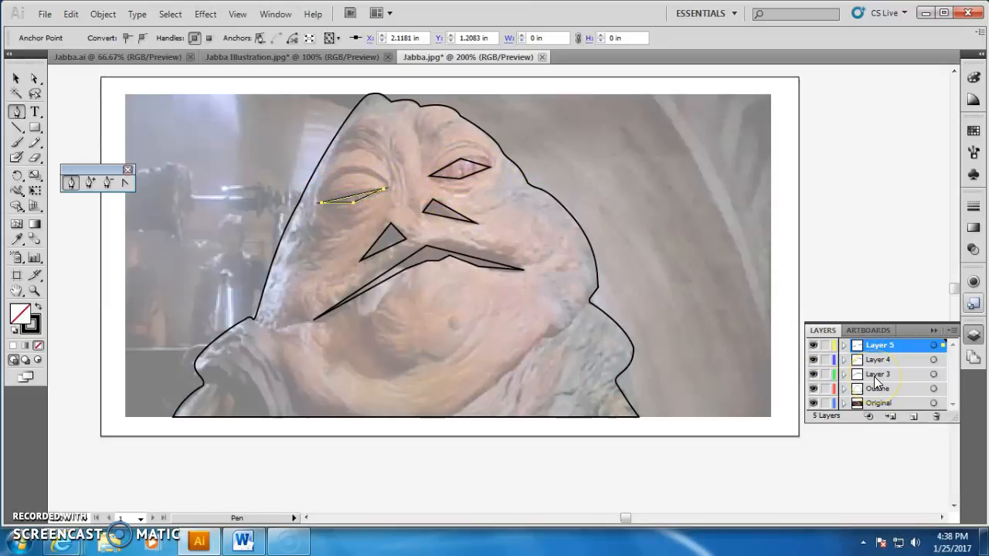
- Rename Layer 3 to Mouth and Layer 4 to Nostrils
double_click(877, 377)
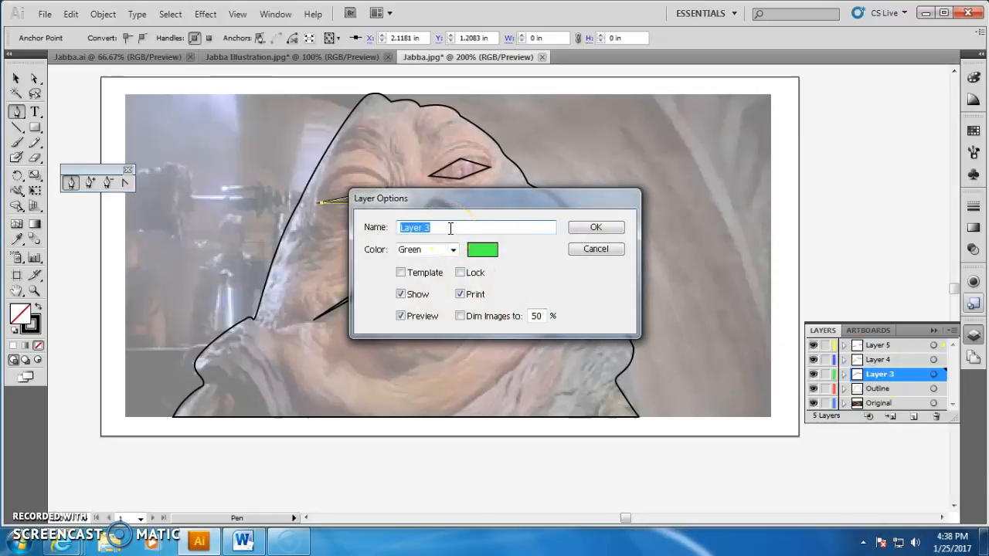
text(Mouth)
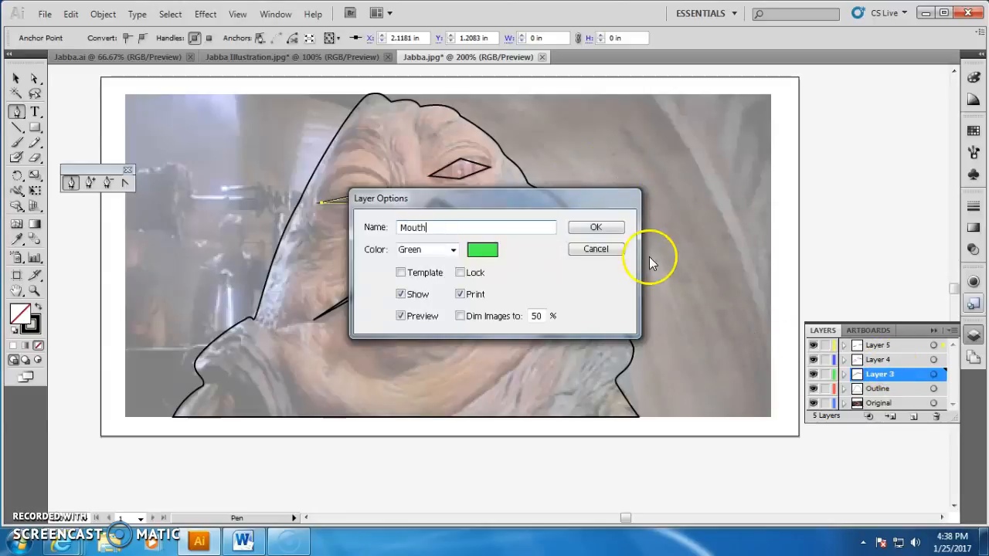
click(617, 228)
click(877, 361)
double_click(877, 363)
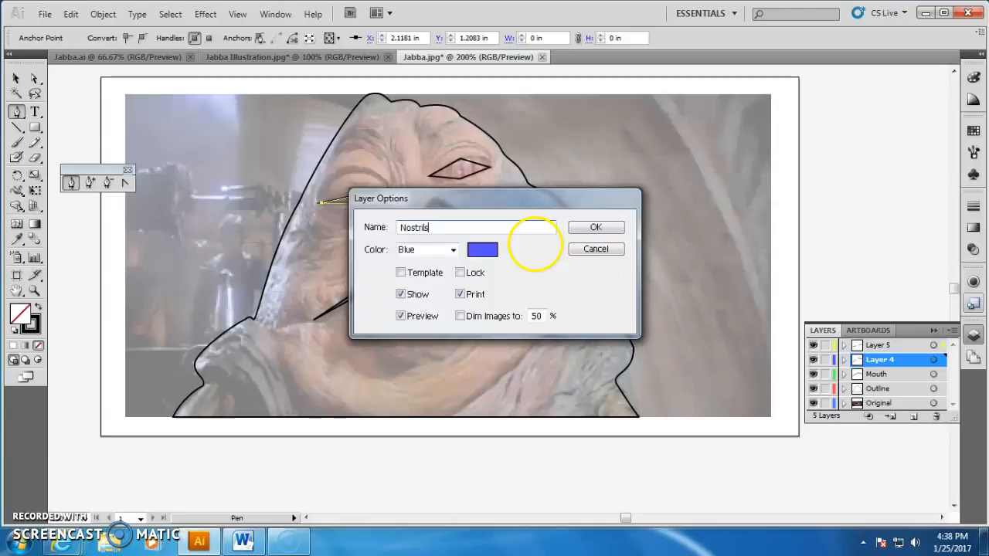
text(Nostrils)
click(581, 227)
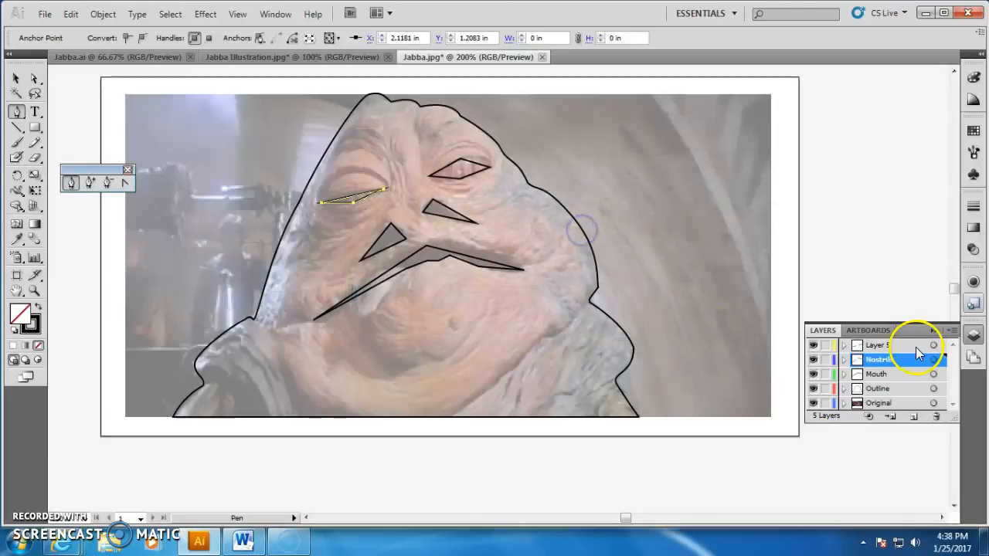
- Rename Layer 5, which holds the two eye paths, to Eyes
click(892, 347)
double_click(877, 347)
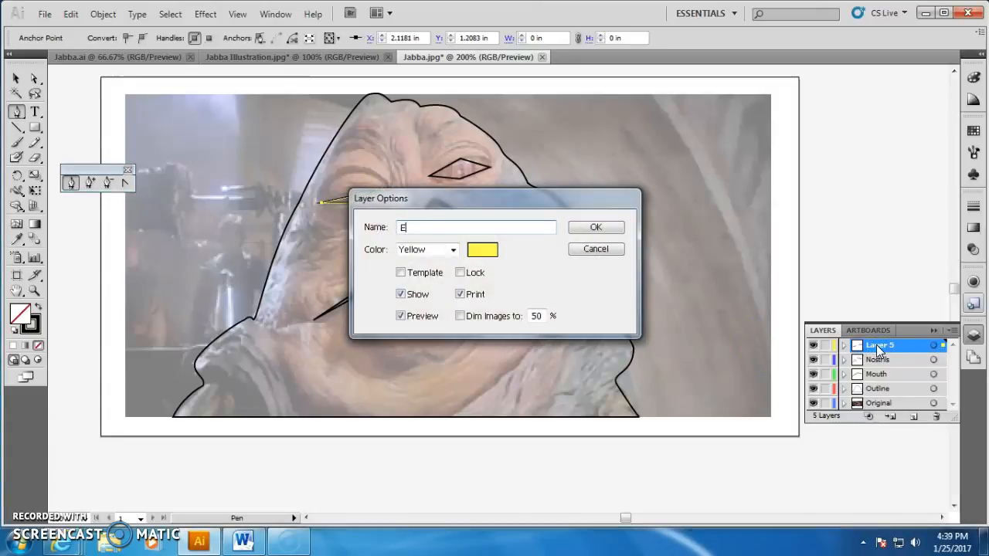
text(Eyes)
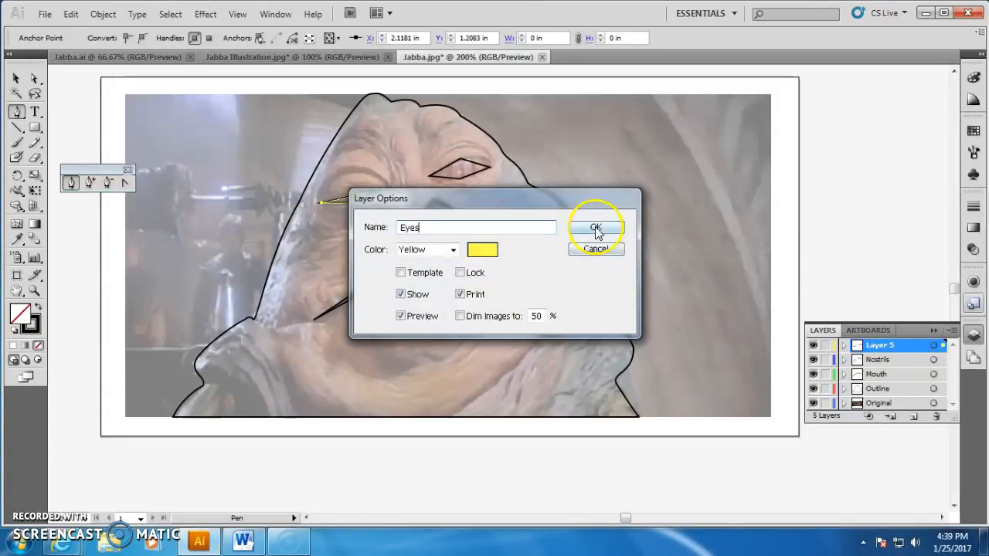
click(596, 227)
- Add a new layer above Eyes and name it Tongue
click(915, 418)
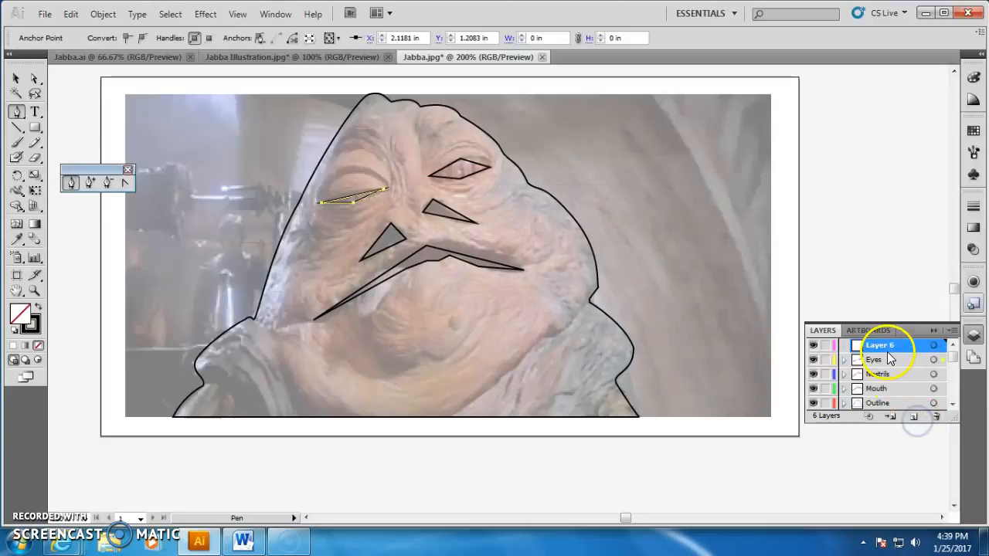
double_click(886, 347)
text(Tongue)
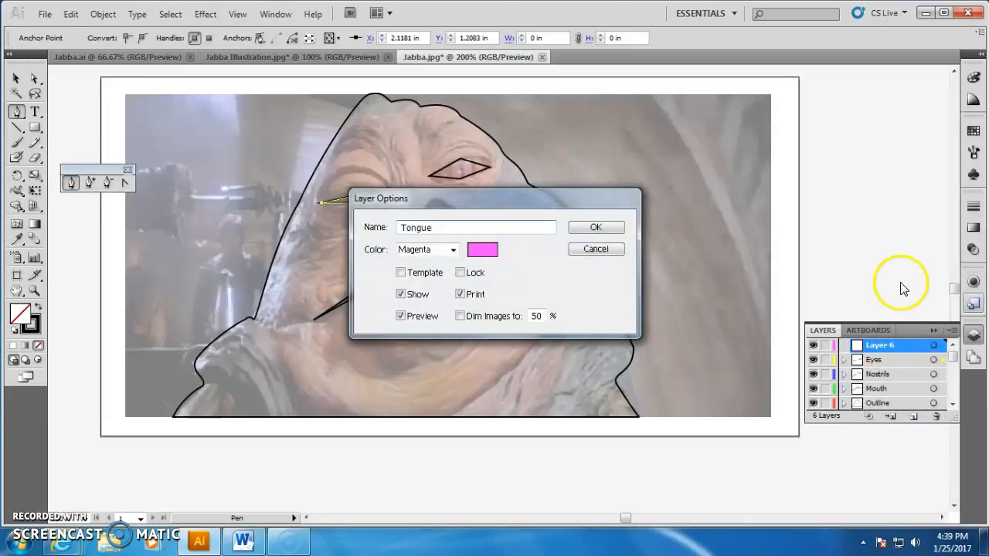
click(595, 227)
- On the Tongue layer, trace the tongue at the left part of the mouth as a closed Pen tool path
click(71, 182)
click(402, 270)
click(374, 272)
drag(374, 277, 365, 315)
click(407, 270)
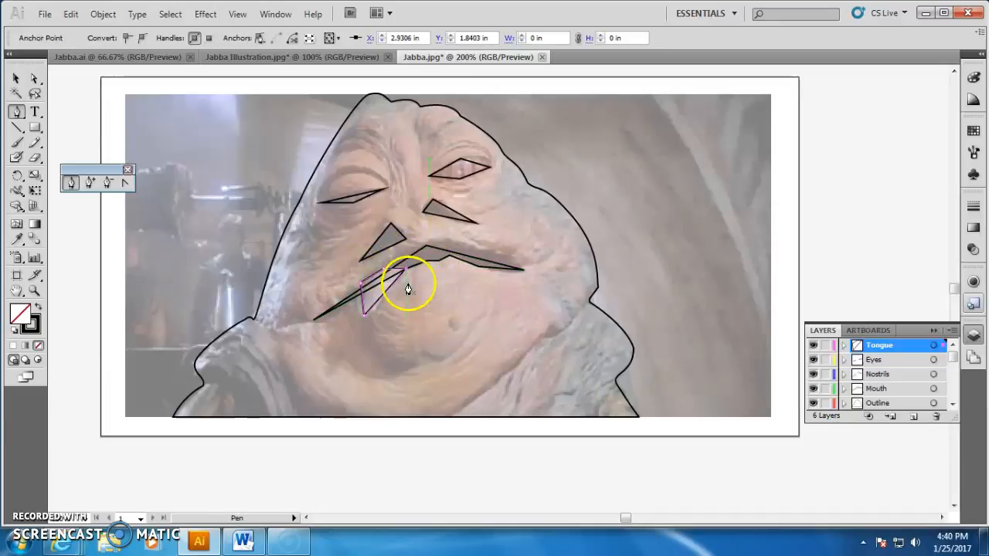
- Round the tongue's tip and upper-left edge into smooth curves with the Convert Anchor Point tool
click(124, 184)
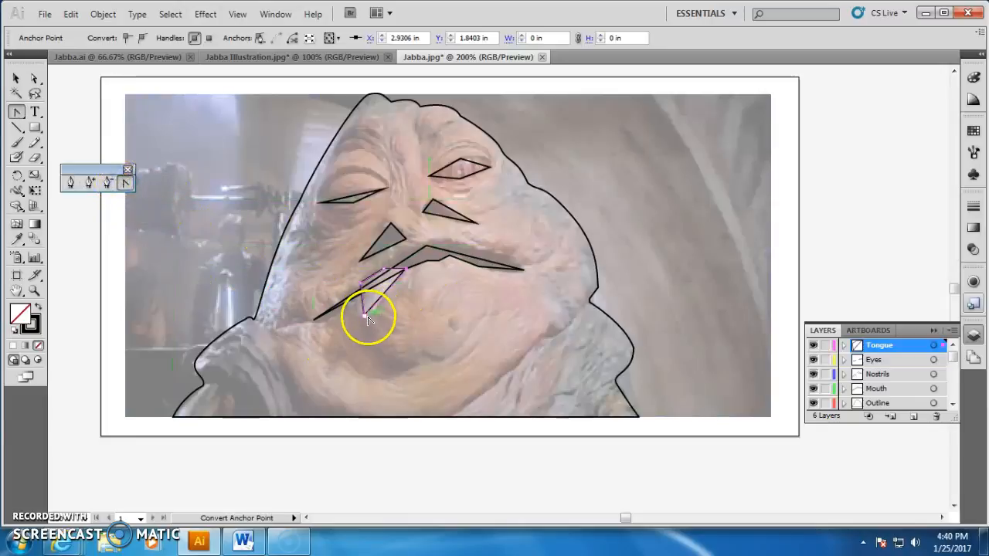
key(ctrl+=)
key(ctrl+=)
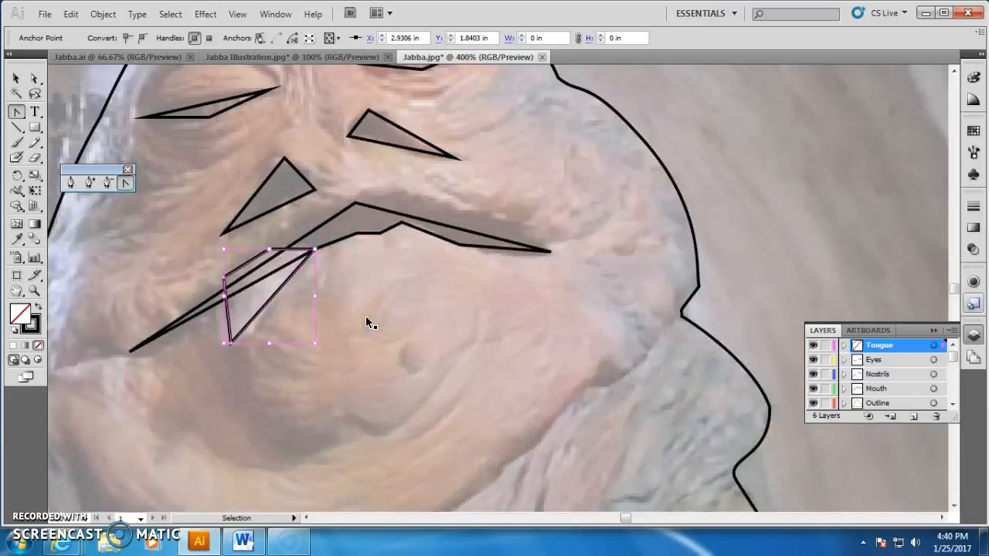
drag(231, 343, 256, 341)
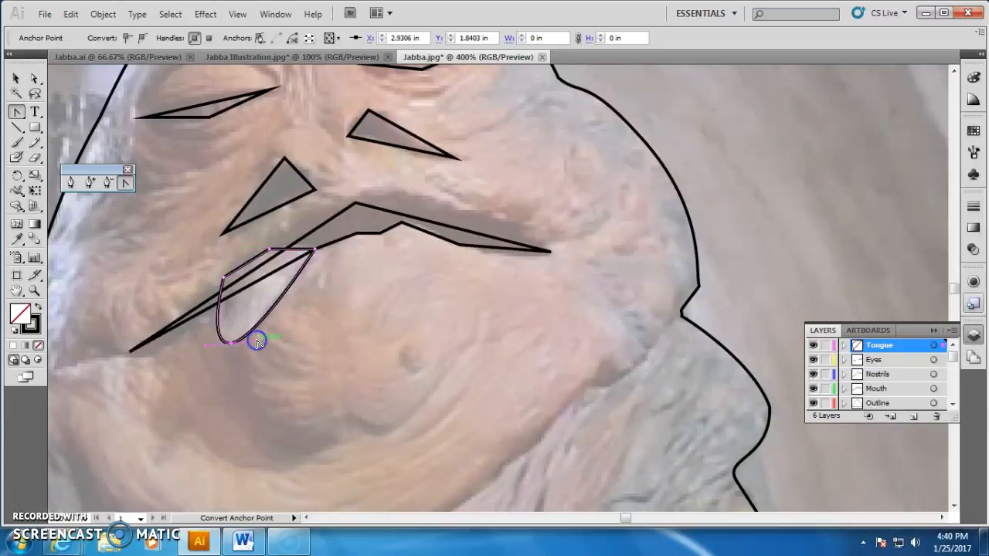
drag(270, 251, 221, 282)
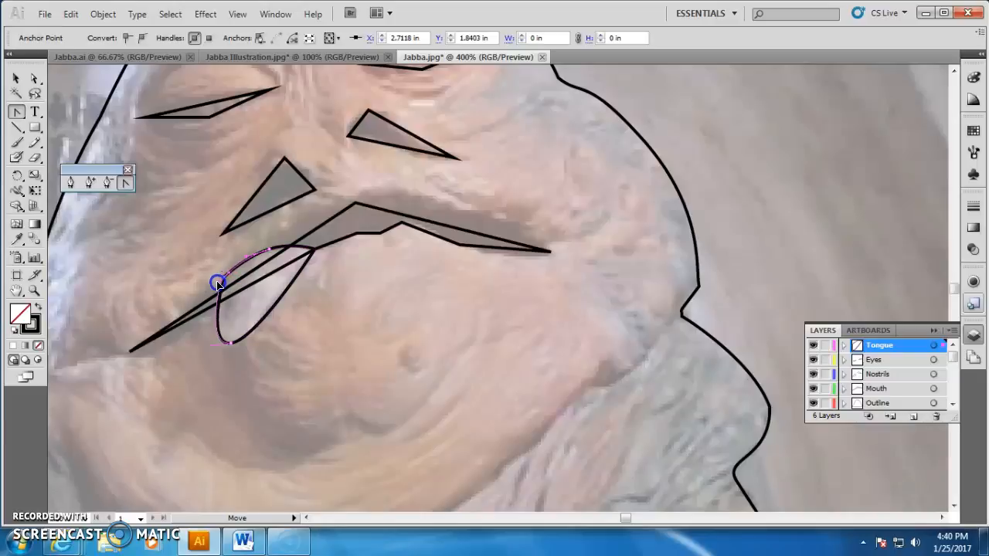
drag(219, 287, 221, 283)
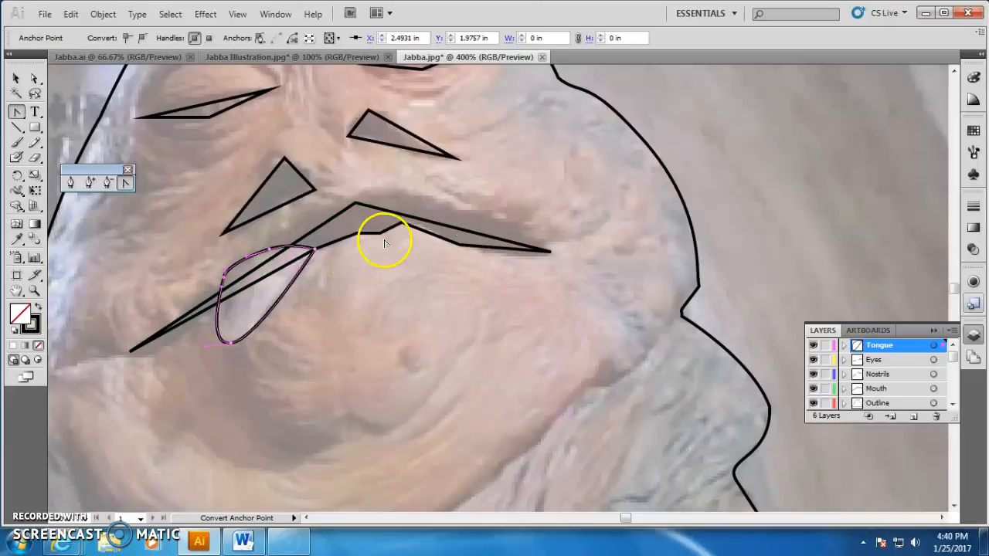
- Curve the mouth's upper lip by converting its peak anchor to a smooth point and adjusting its direction handles
click(361, 205)
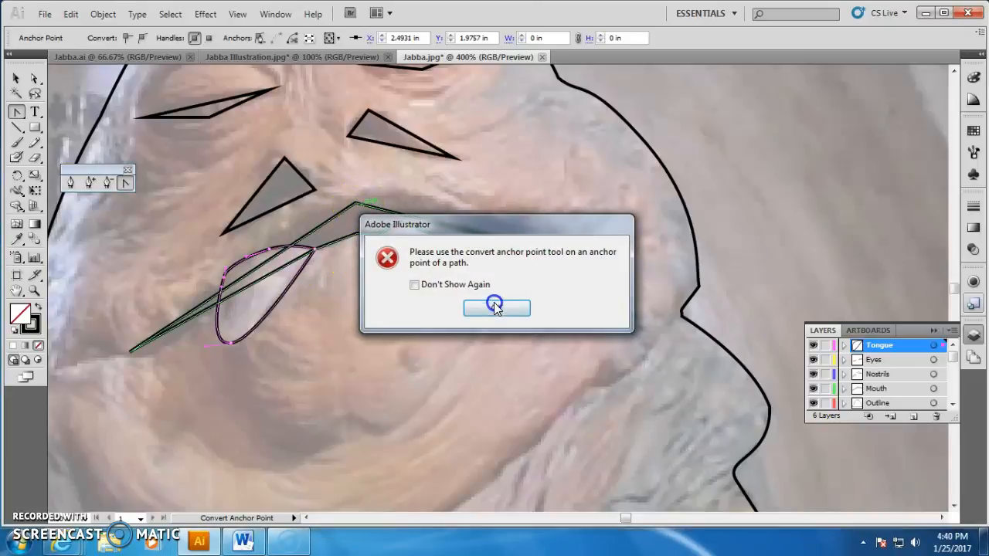
click(494, 306)
click(356, 204)
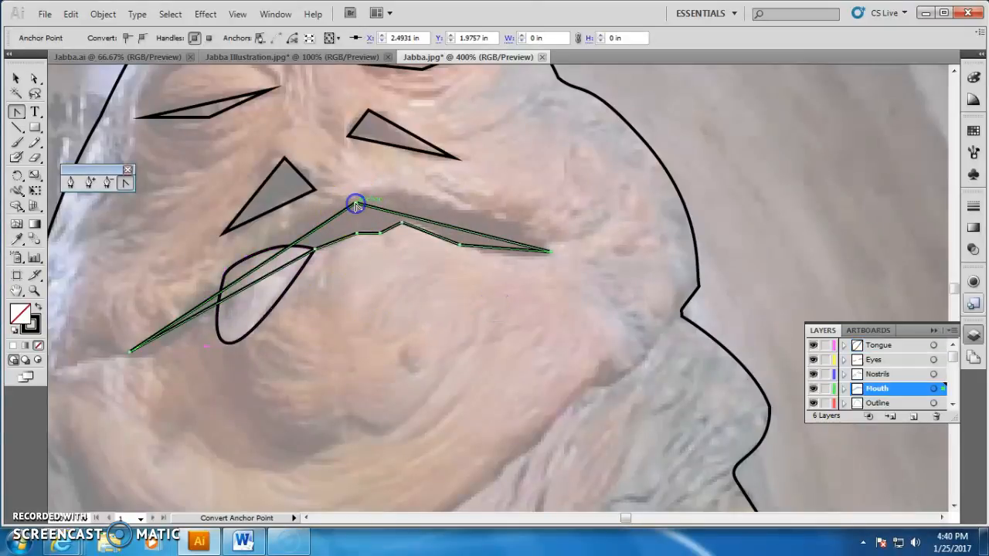
drag(356, 205, 209, 245)
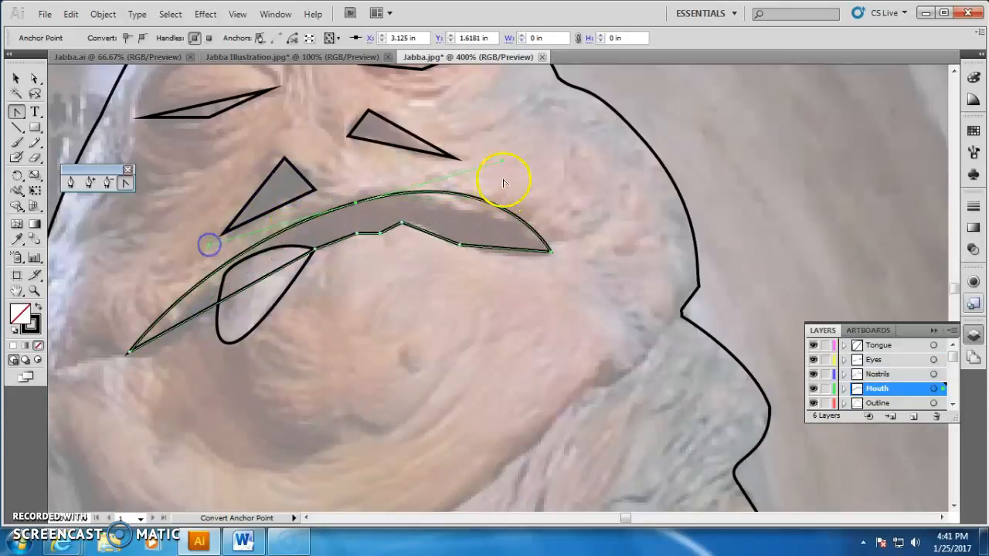
drag(501, 166, 476, 178)
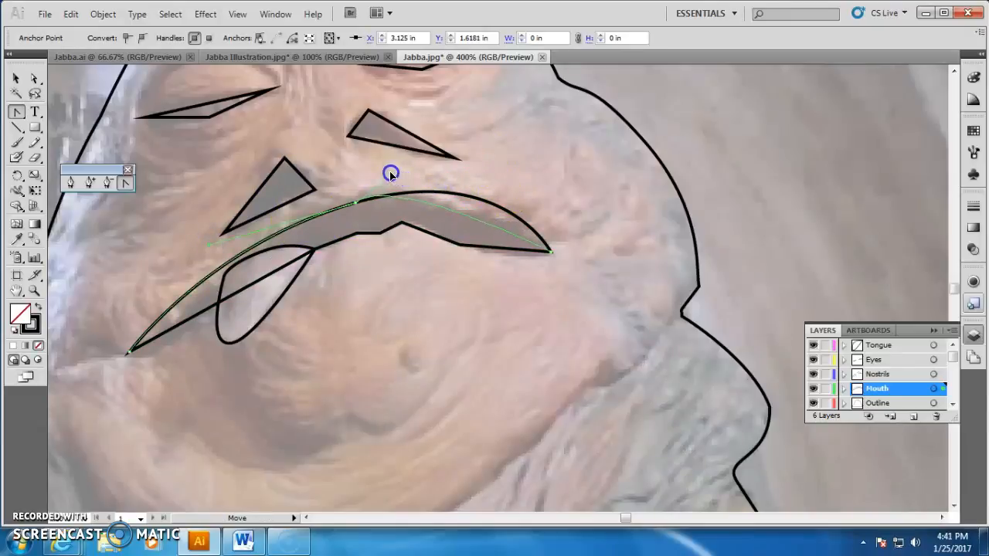
drag(394, 169, 394, 169)
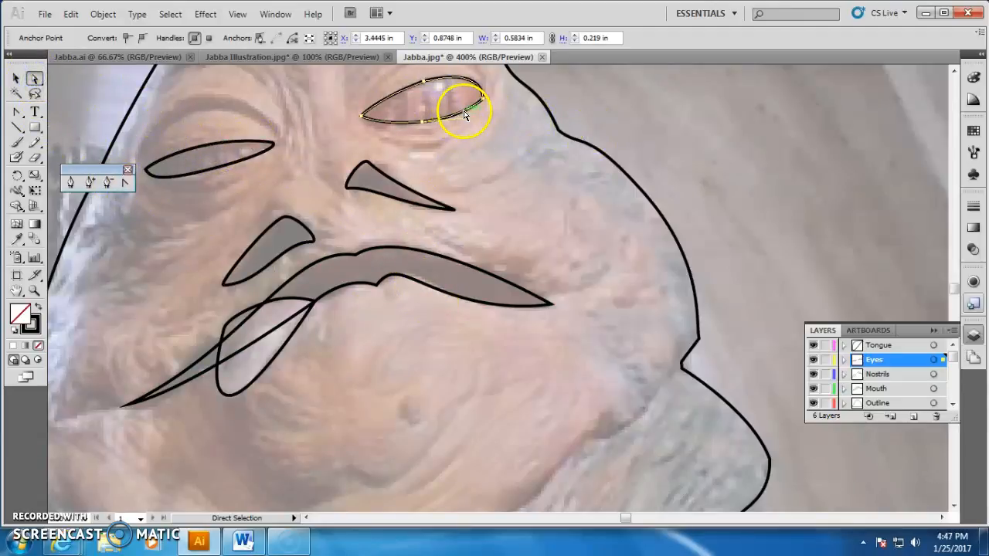
- Refine the lower curve of the right eye by adjusting its bottom anchor's left handle with the Direct Selection tool
click(422, 121)
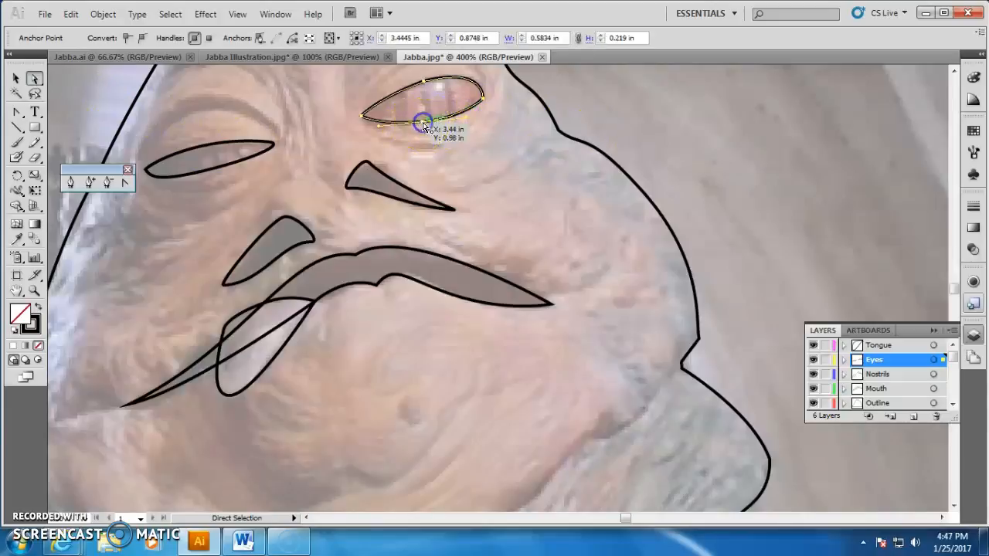
click(382, 126)
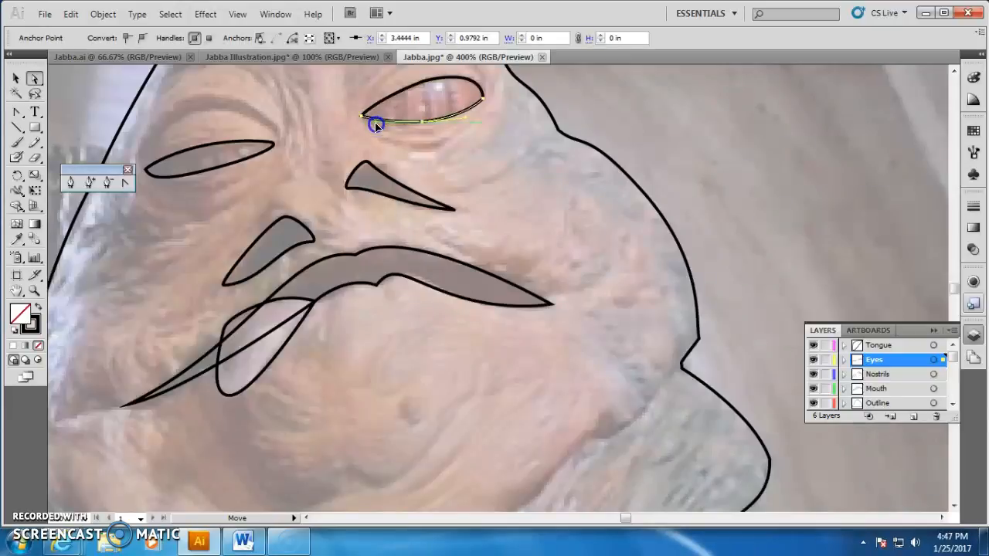
click(376, 126)
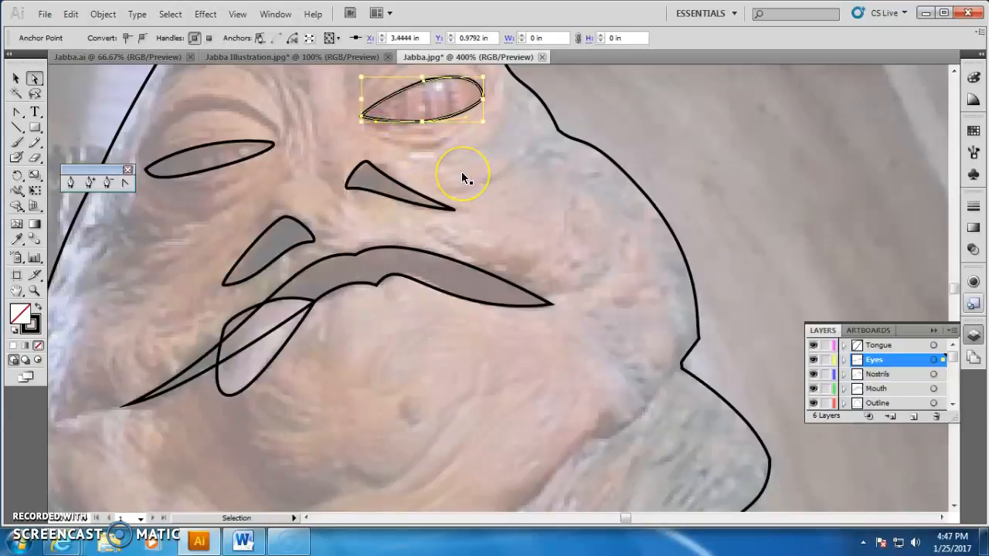
- Look over the coloured Jabba Illustration.jpg and the colour swatches in Jabba.ai, and return to the Jabba.jpg tracing
key(ctrl+minus)
key(ctrl+minus)
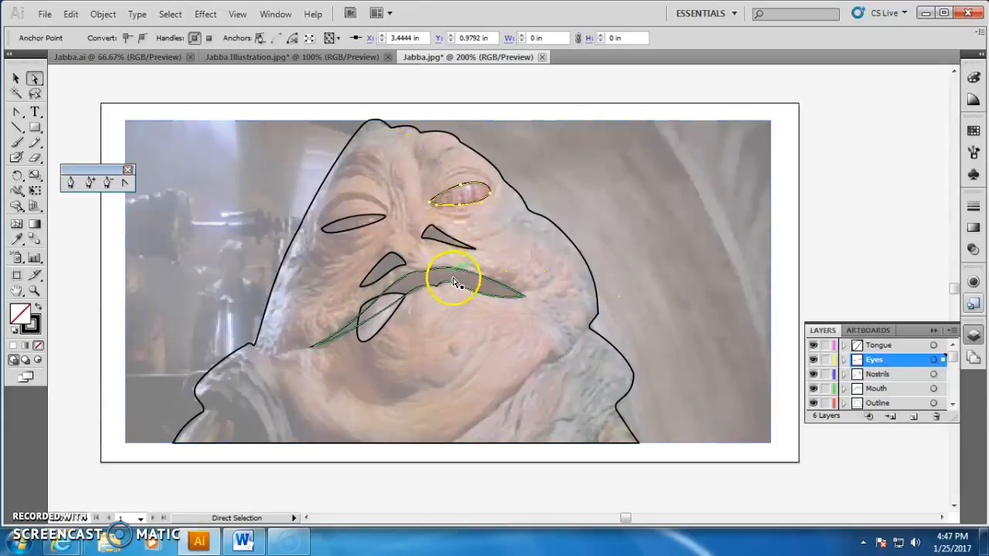
click(265, 57)
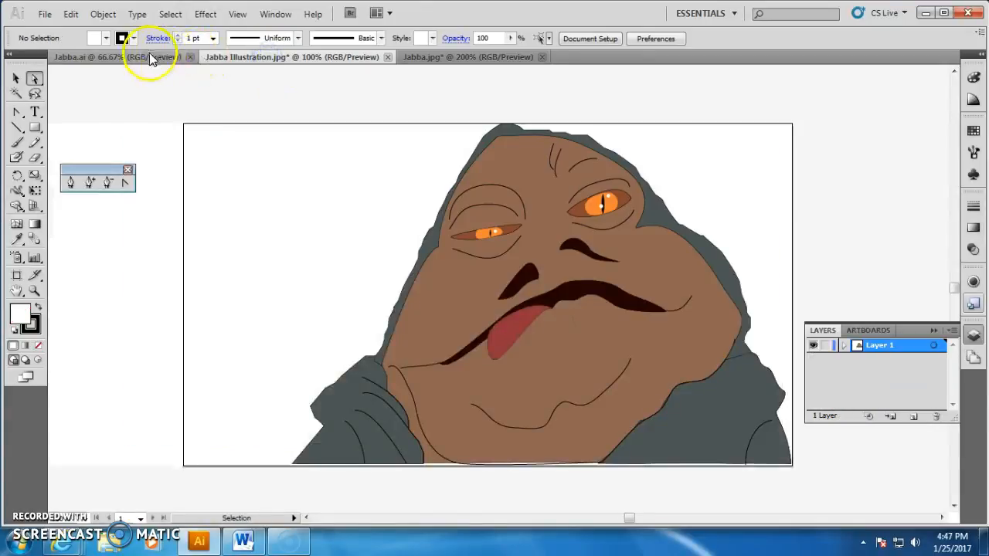
click(150, 56)
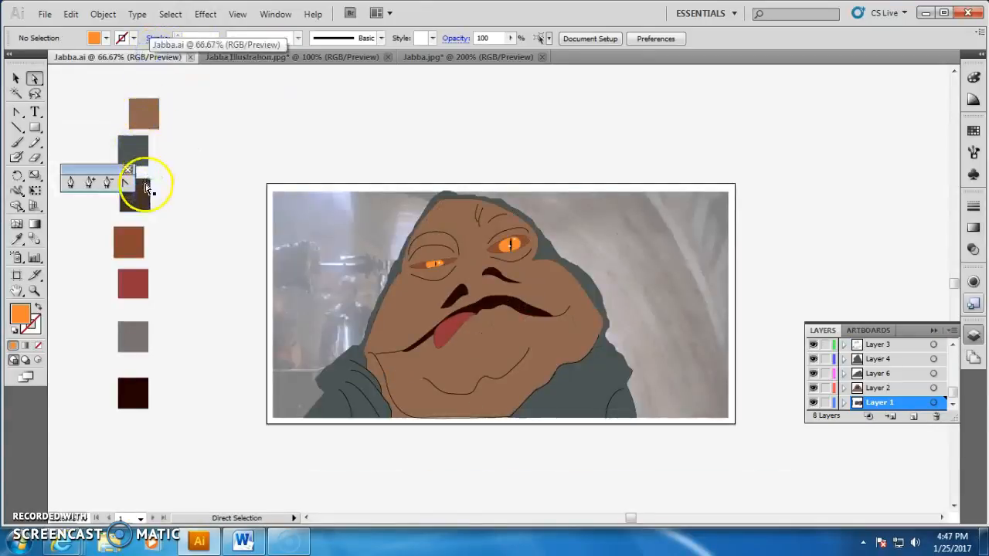
click(430, 57)
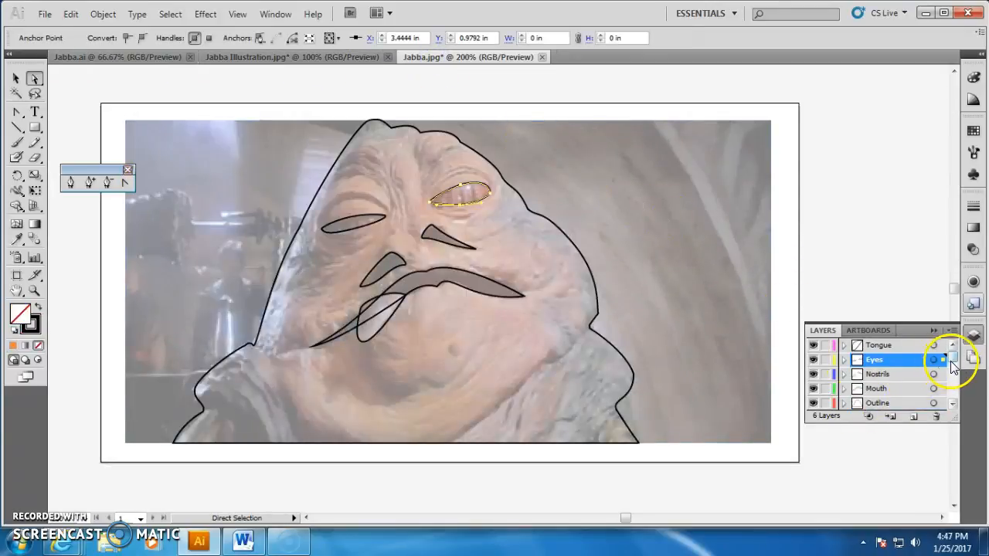
- Turn off image dimming for the Original layer so the photo shows in full colour
click(953, 363)
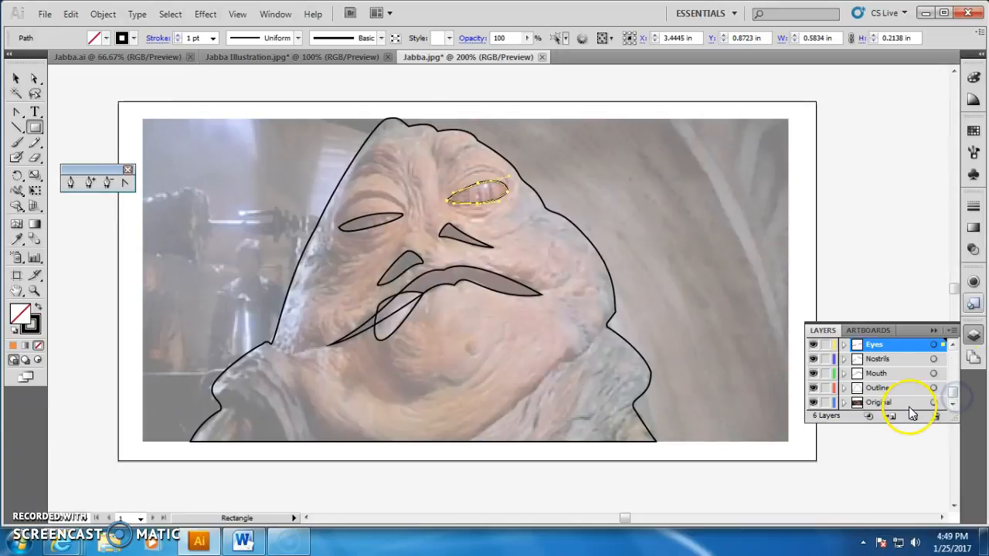
click(902, 404)
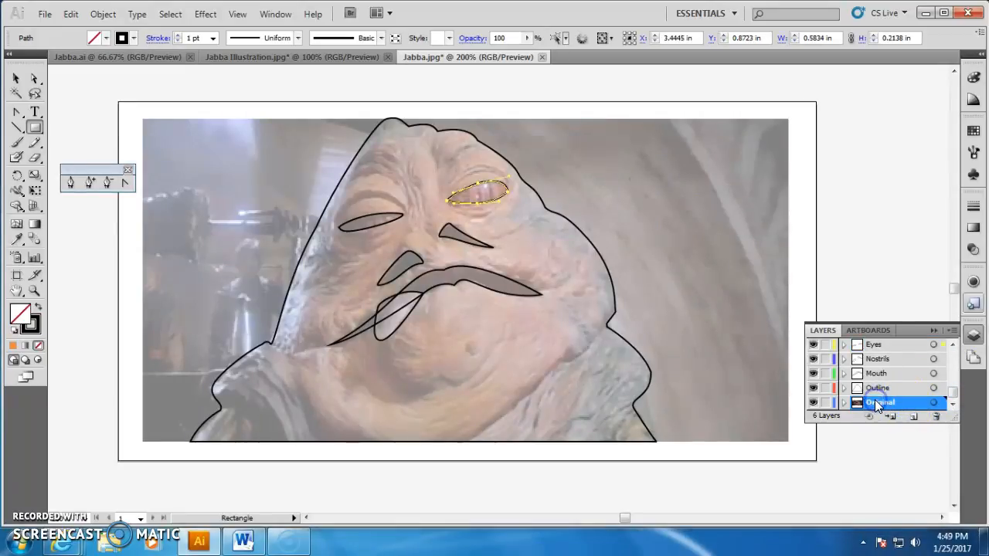
double_click(871, 405)
click(462, 317)
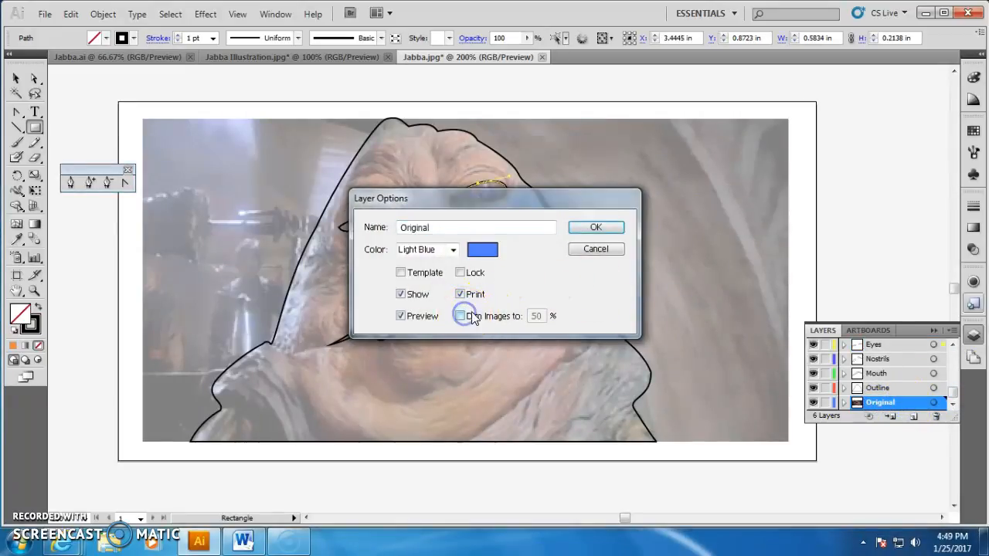
click(595, 227)
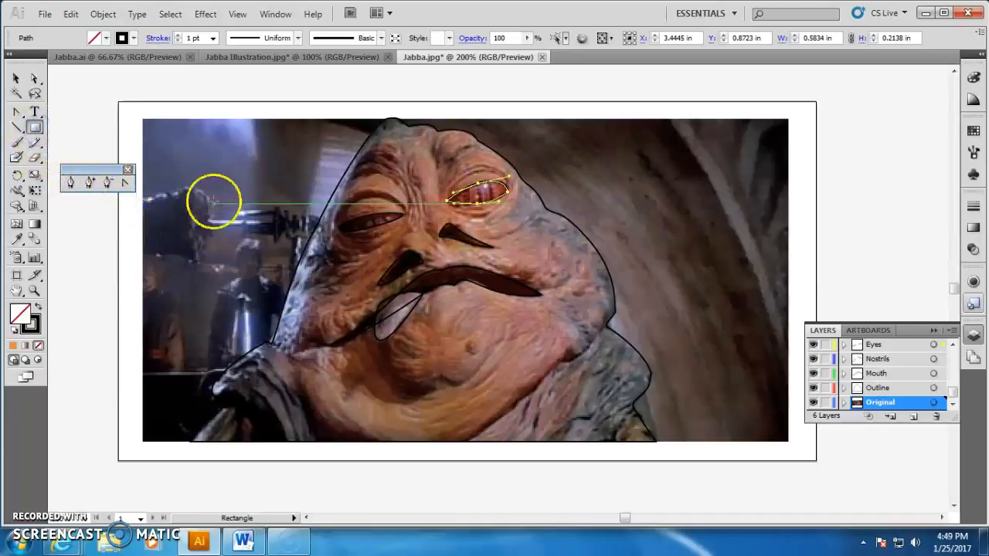
- Draw a column of six small swatch rectangles, each about 0.3 in wide, in the empty space left of the artboard
drag(234, 243, 354, 244)
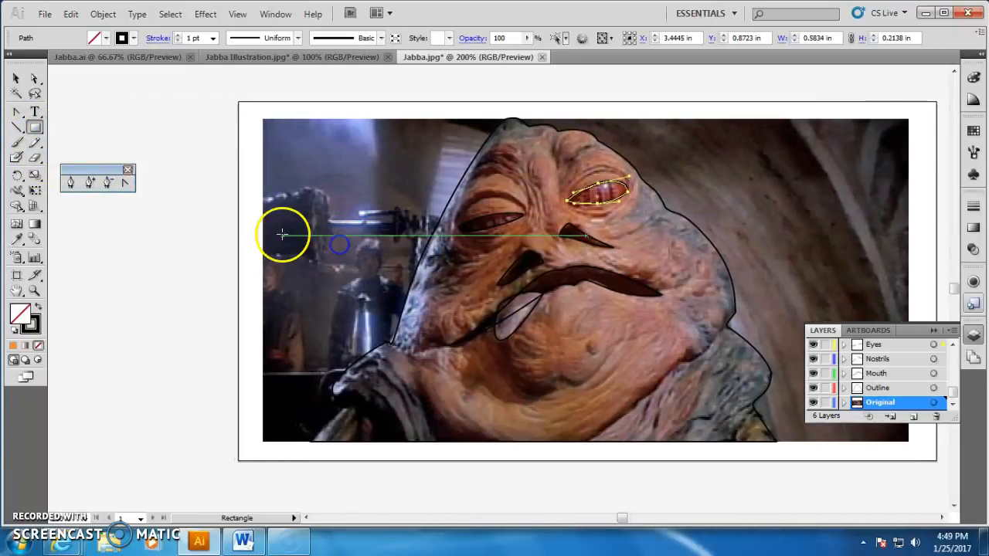
mouse_move(153, 130)
mouse_down()
mouse_move(177, 146)
mouse_move(191, 262)
mouse_up()
drag(157, 279, 186, 313)
drag(157, 332, 197, 418)
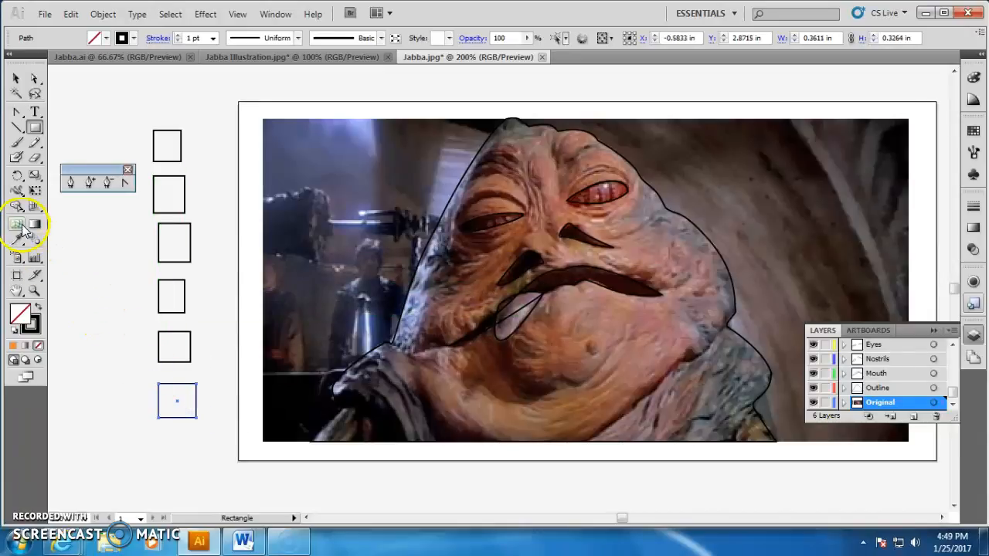
- Use the Eyedropper to fill the lowest swatch with the photo's orange-brown chin skin and the one above with the eye's dark red
click(17, 81)
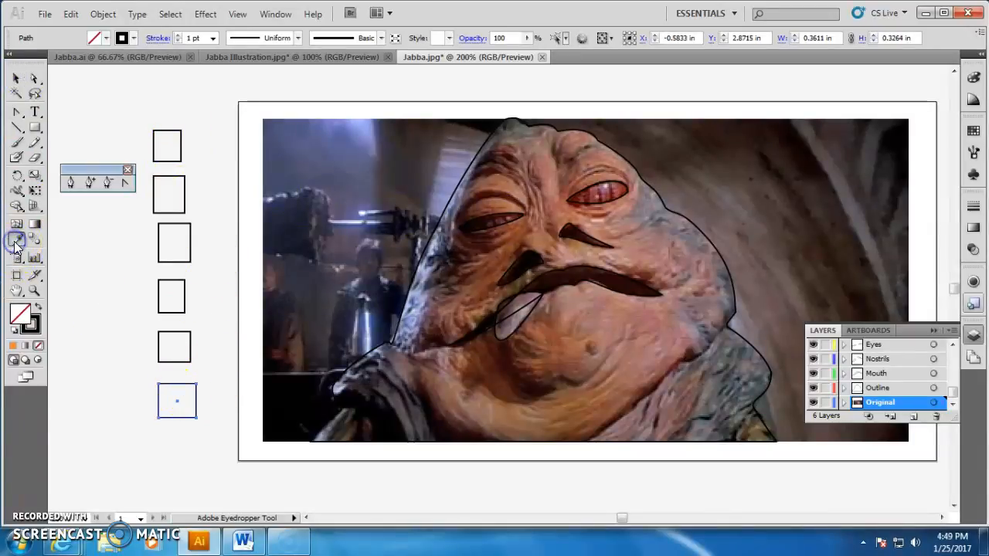
click(488, 246)
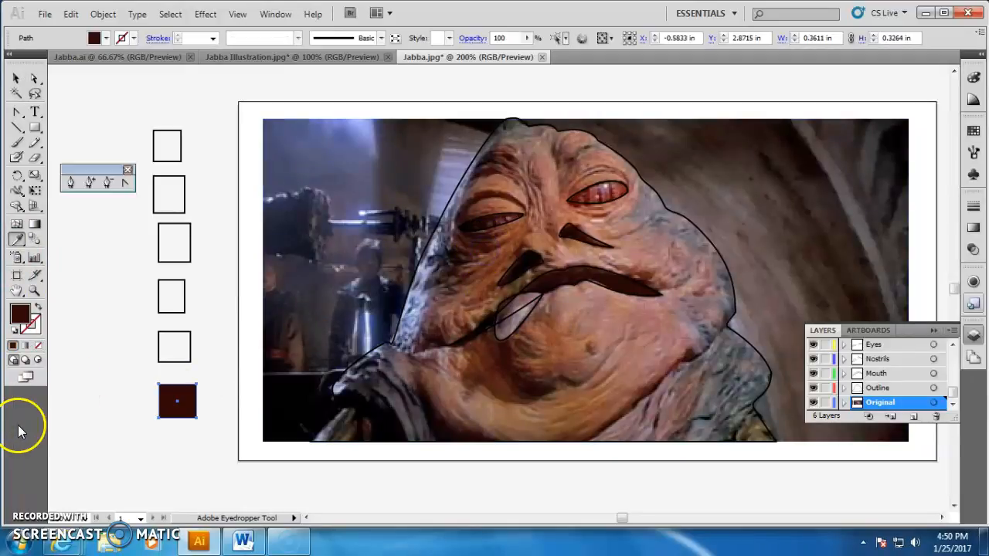
click(581, 310)
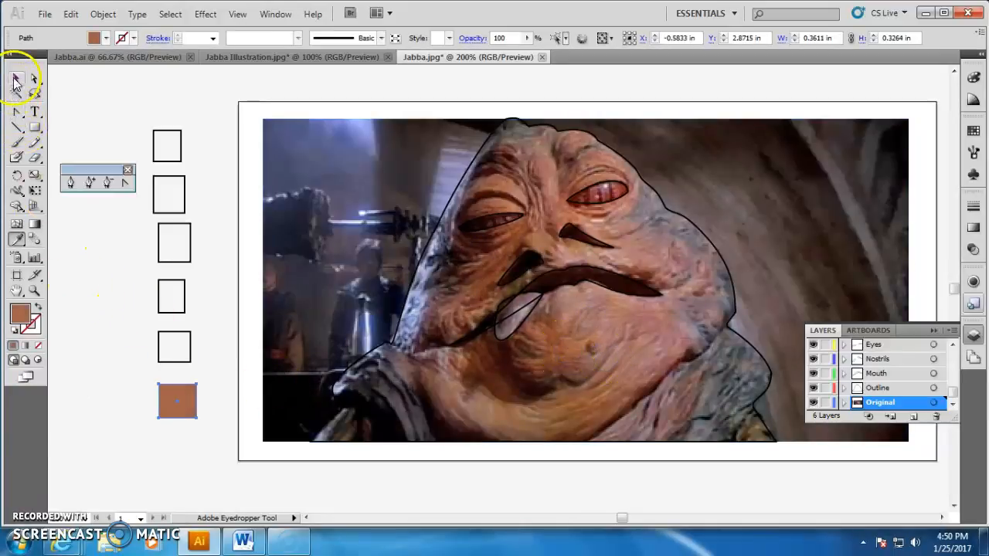
click(167, 332)
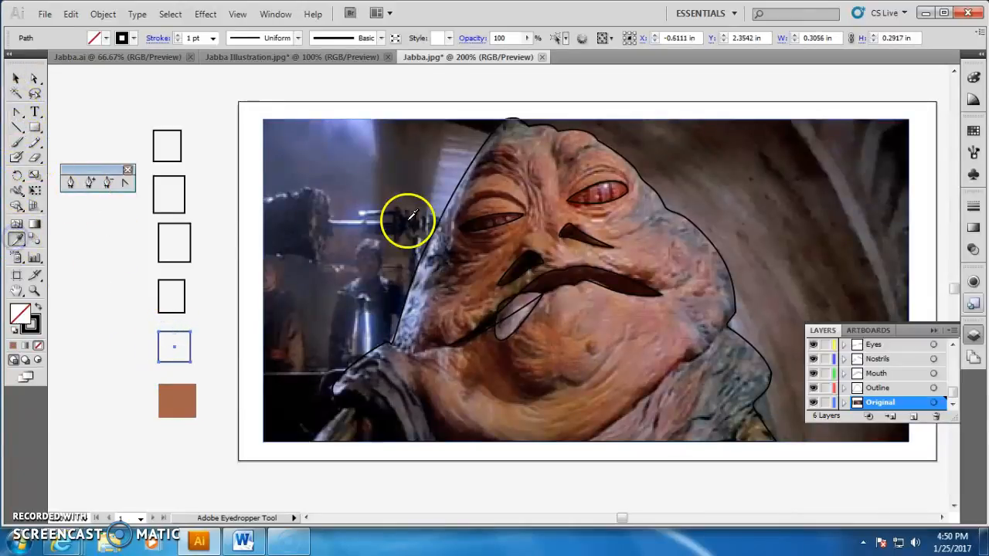
click(586, 191)
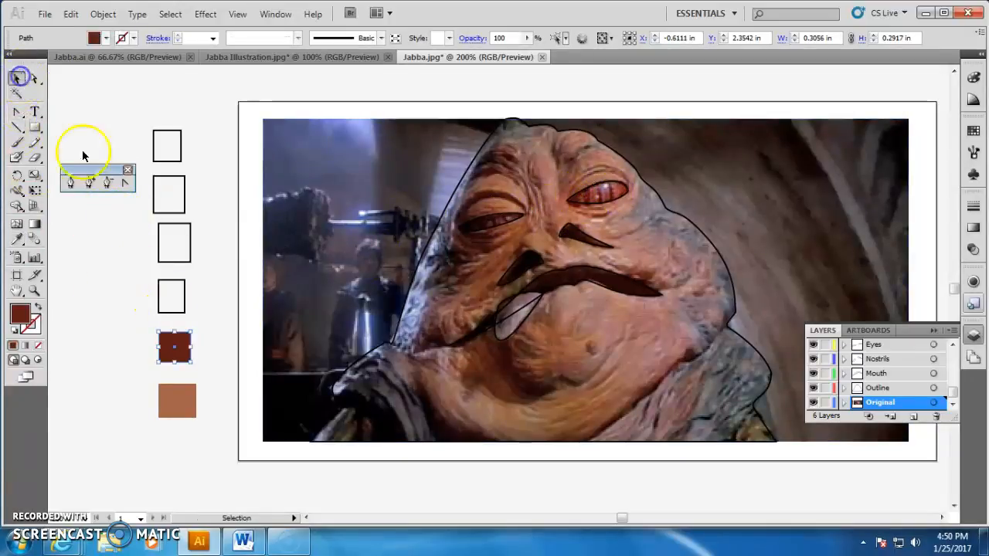
- Fill the third swatch from the bottom with the very dark brown sampled from inside the photo's mouth
click(176, 283)
click(19, 112)
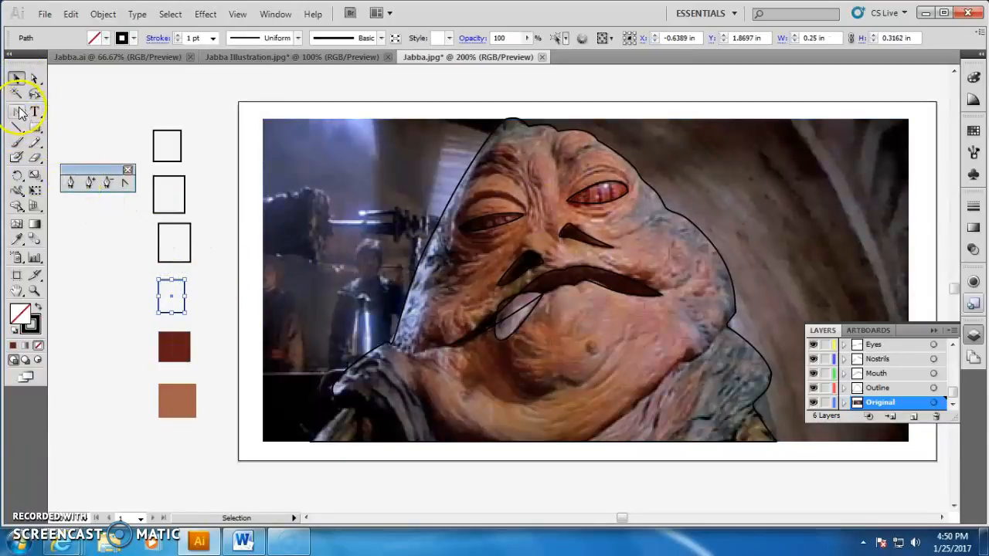
click(15, 239)
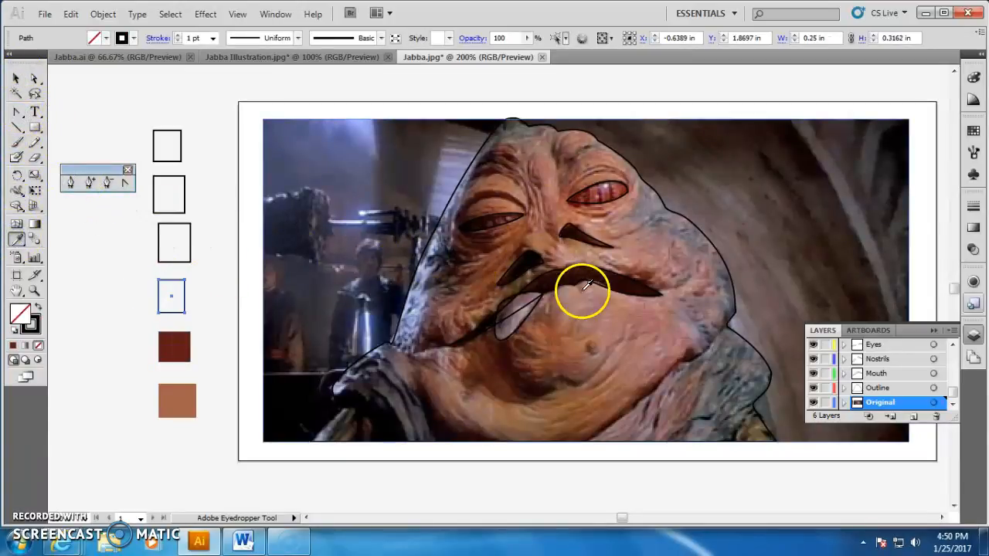
click(613, 279)
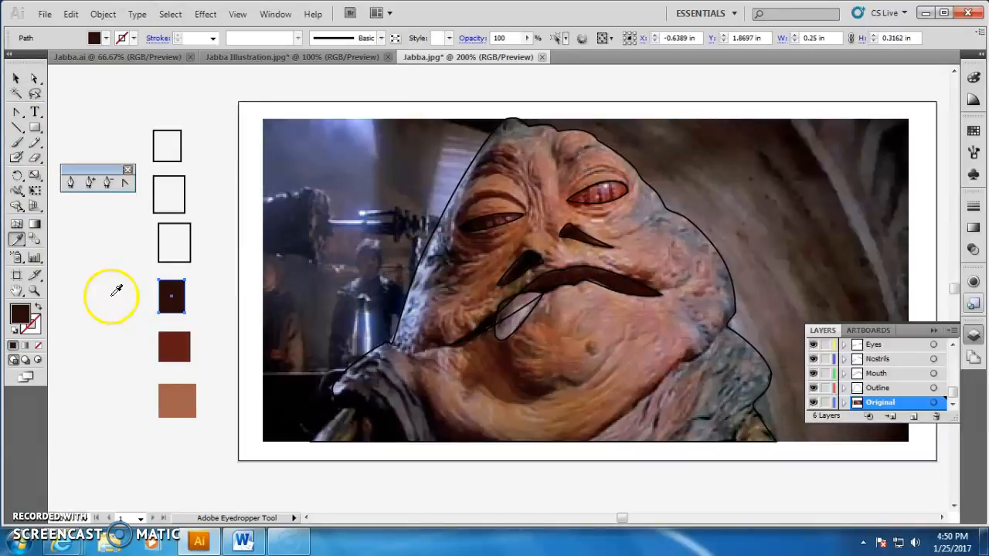
- Fill the fourth swatch from the bottom with the mauve colour sampled from the photo's tongue
click(17, 78)
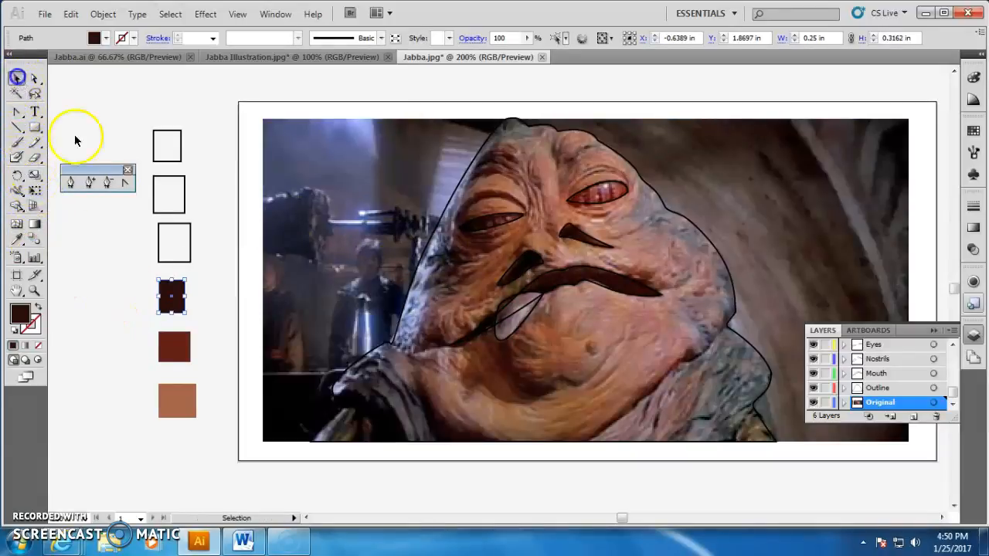
click(177, 222)
click(19, 239)
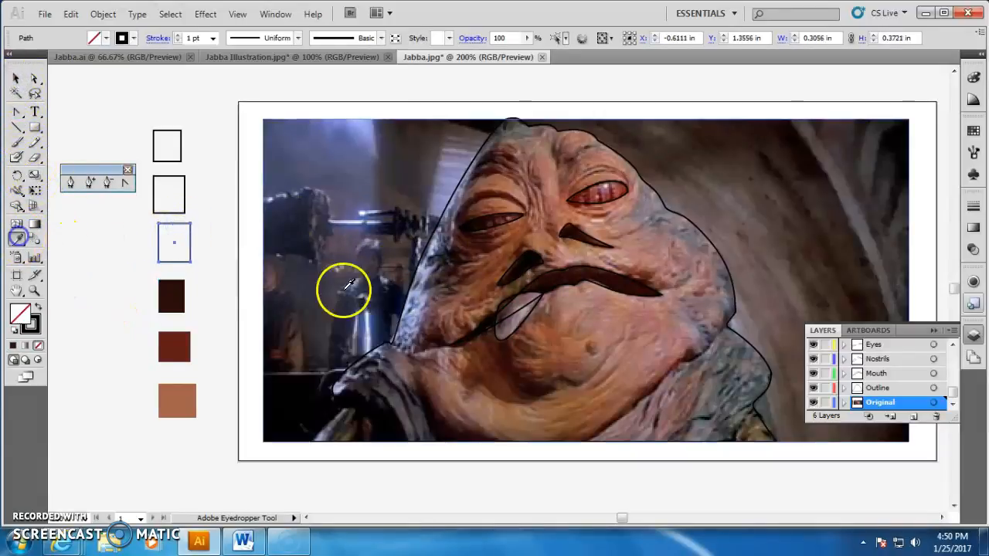
click(510, 305)
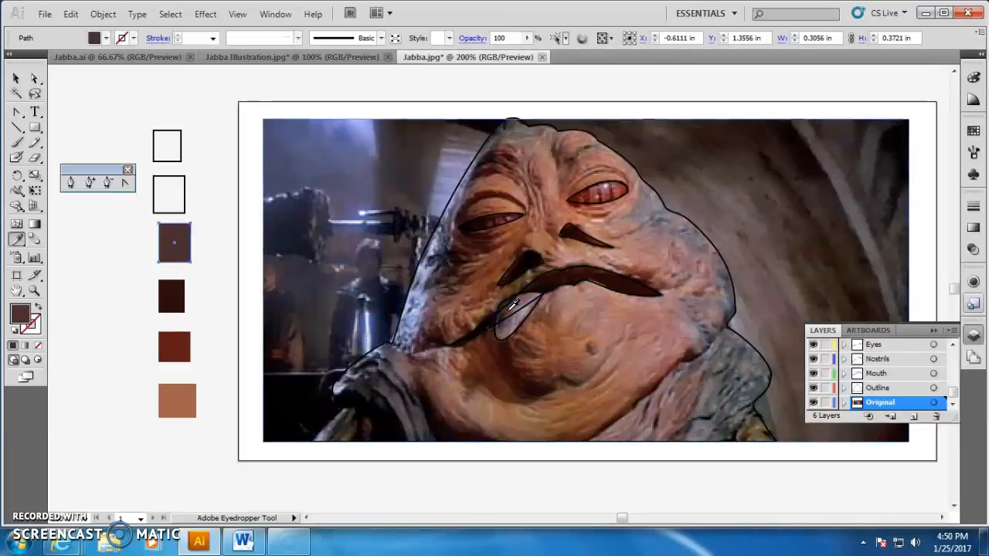
click(520, 300)
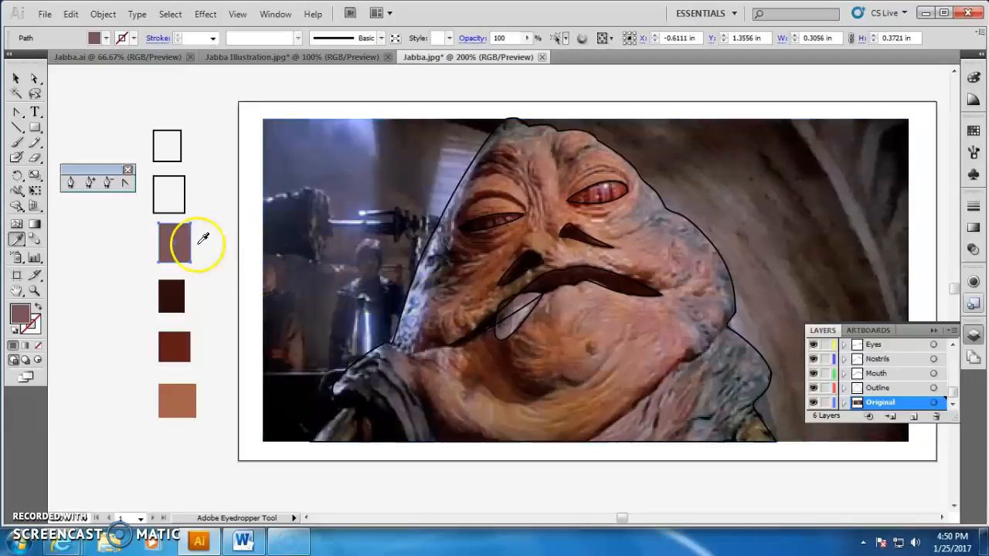
- Fill the second swatch from the top with a dark olive-brown sampled from the photo at the figure's lower-left edge
click(17, 81)
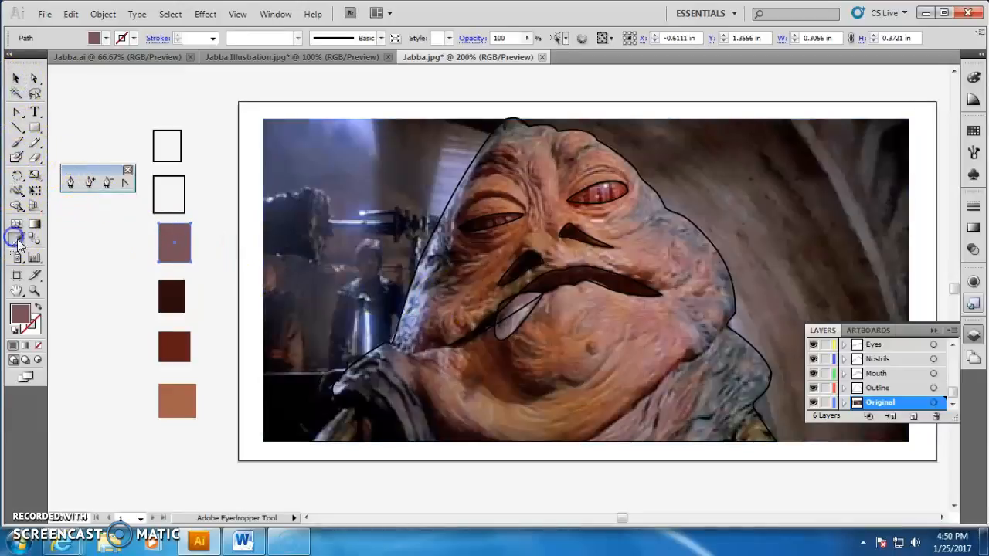
click(16, 80)
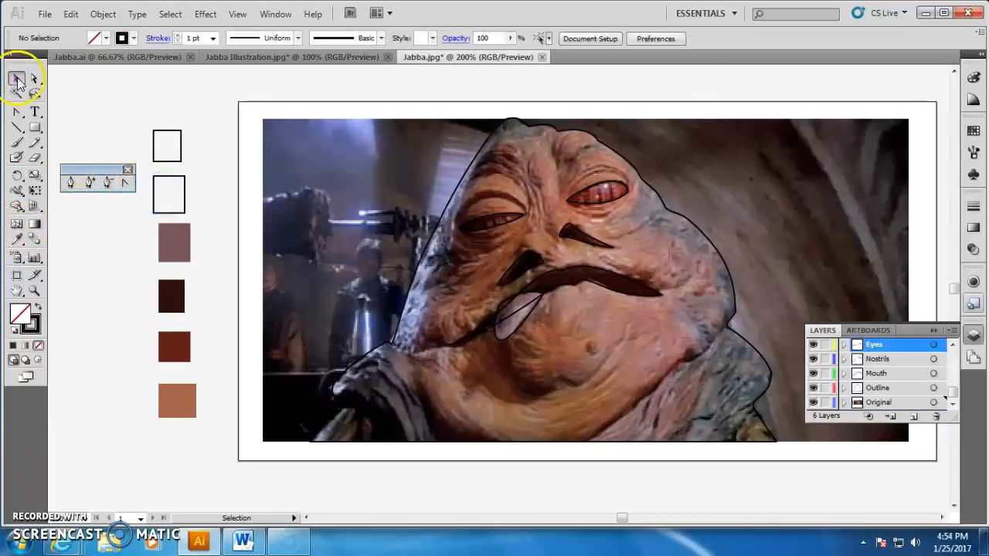
click(179, 177)
click(17, 241)
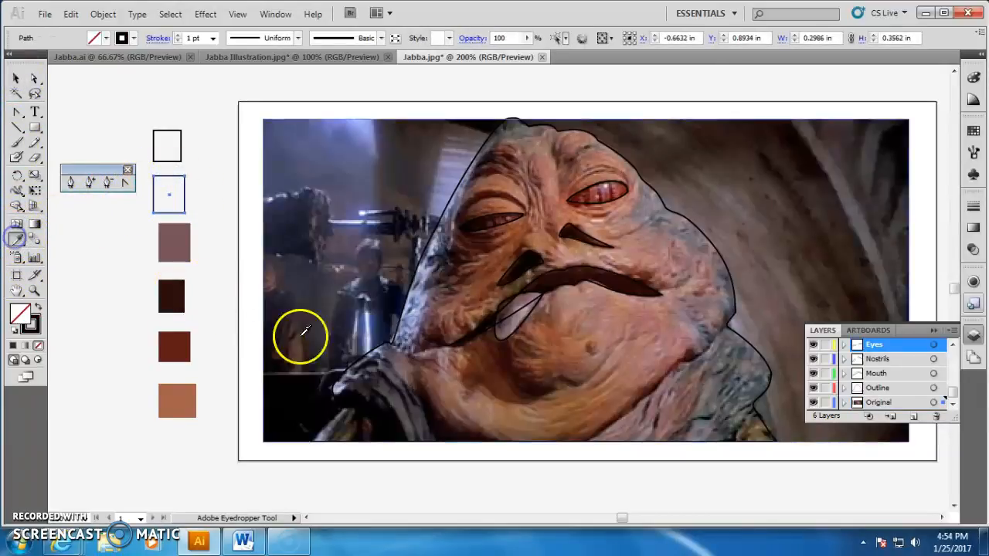
click(347, 415)
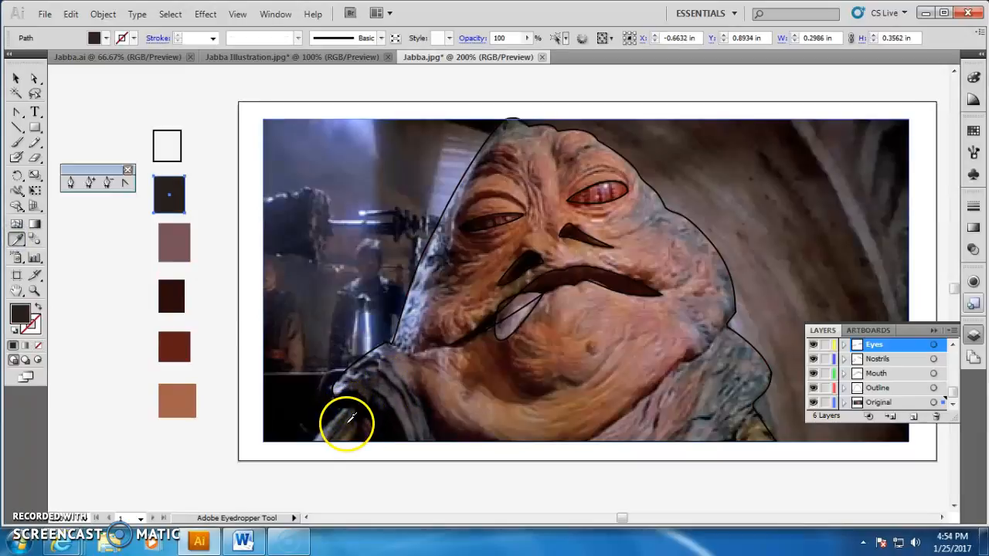
click(349, 425)
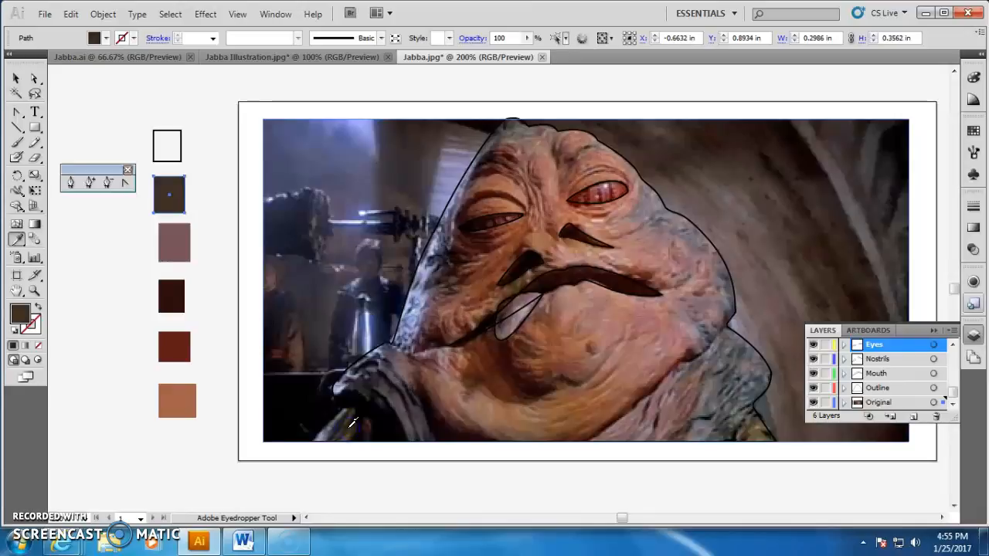
- Select the tongue shape and fill it with the mauve swatch colour using the Eyedropper
click(17, 80)
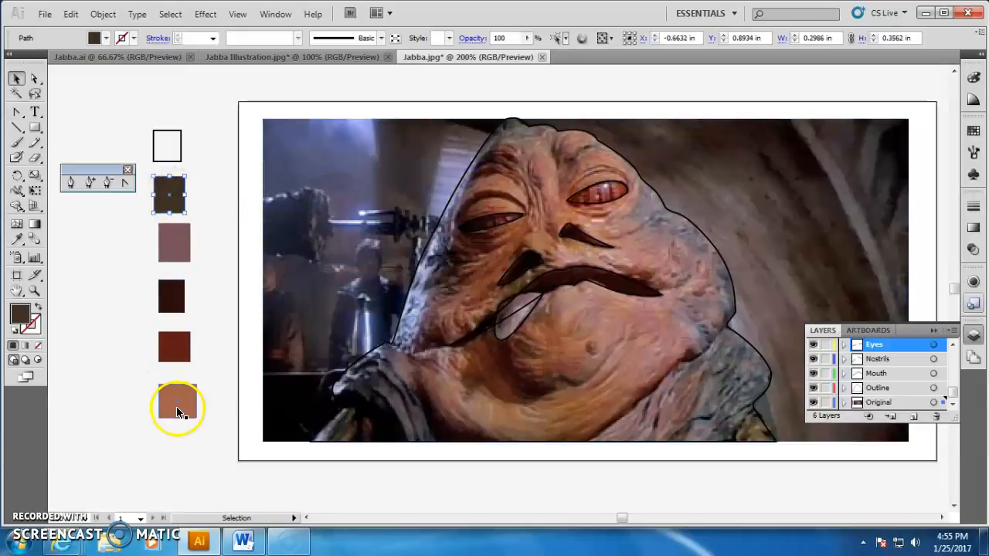
click(509, 344)
click(531, 315)
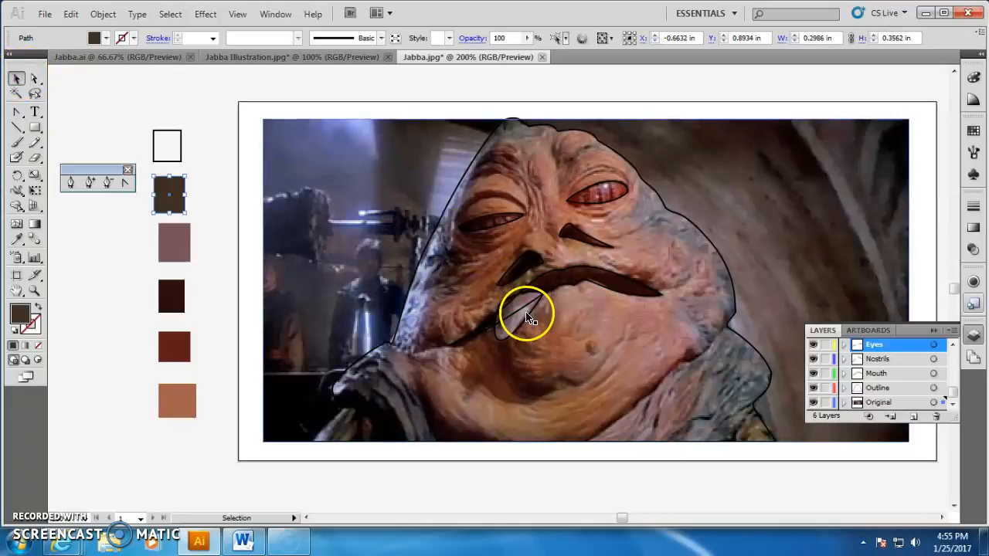
click(18, 242)
click(181, 230)
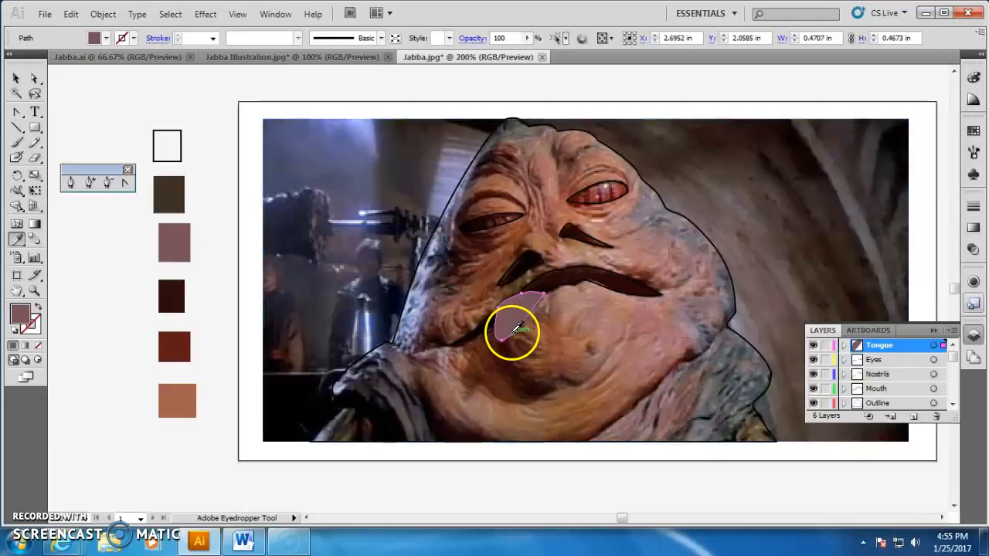
- Give the tongue shape a 0.75 pt stroke
click(17, 80)
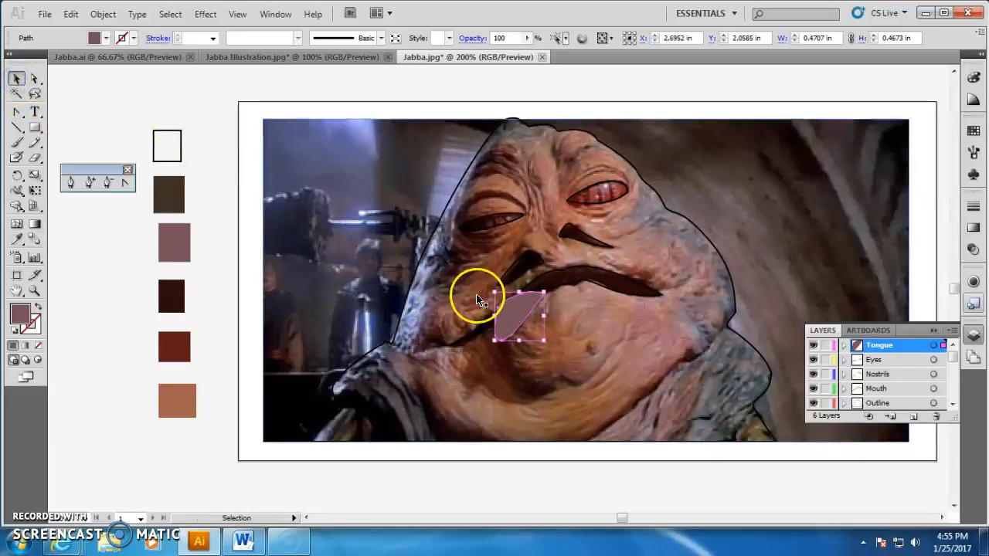
click(229, 175)
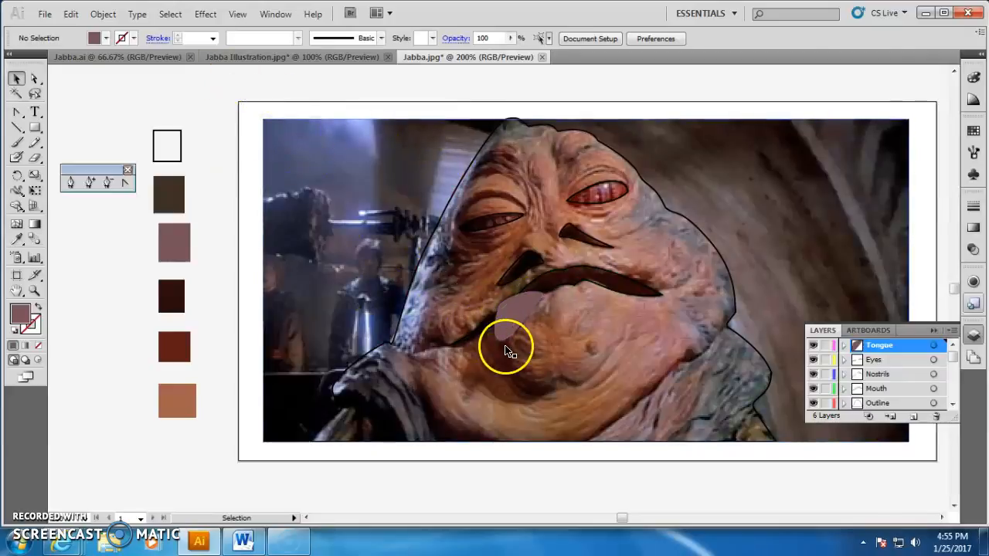
click(523, 303)
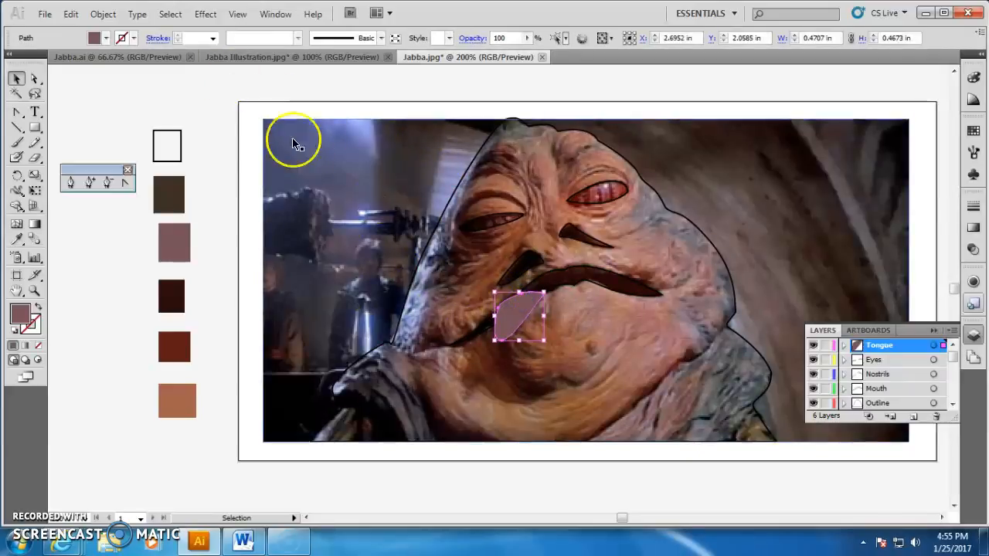
click(213, 38)
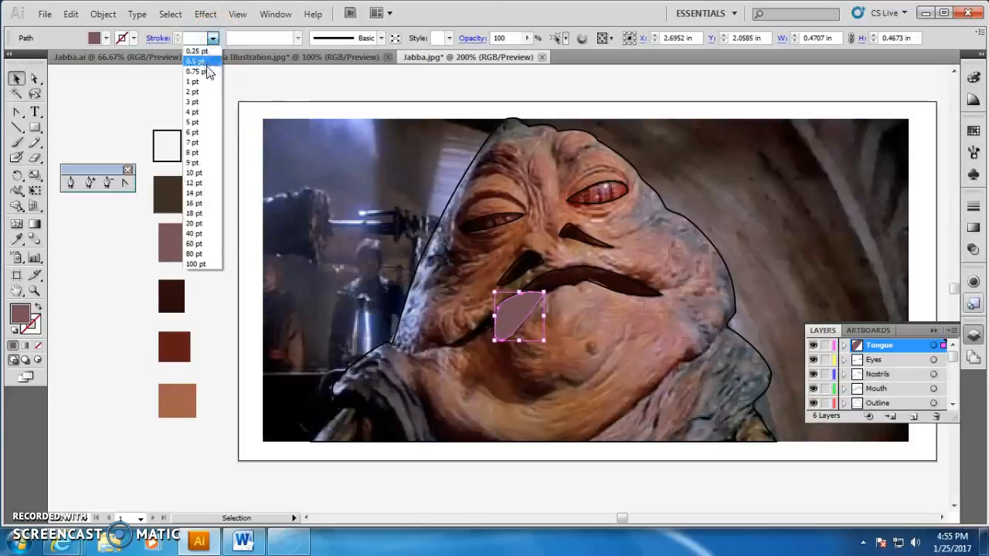
click(195, 71)
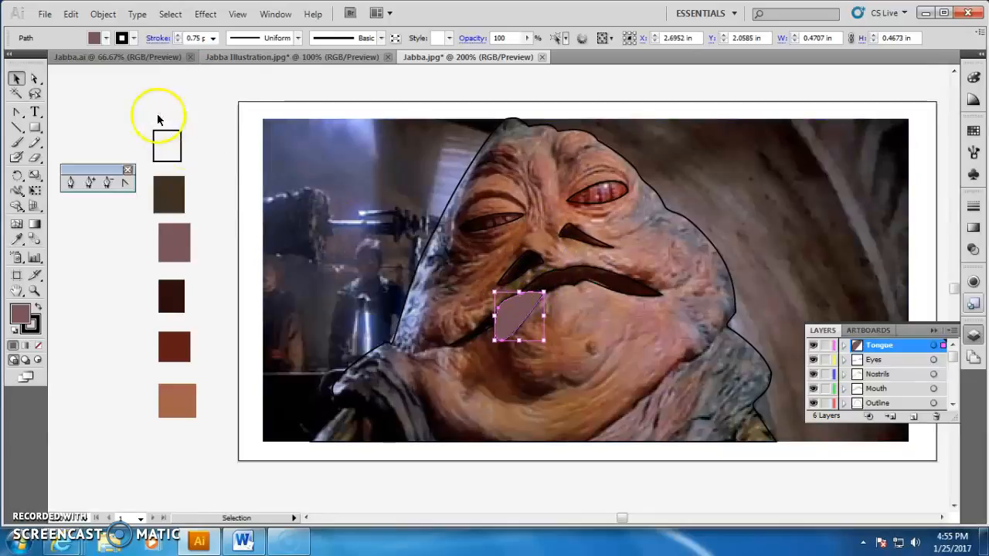
- Select the mouth shape and fill it with the very dark brown swatch colour using the Eyedropper
click(16, 78)
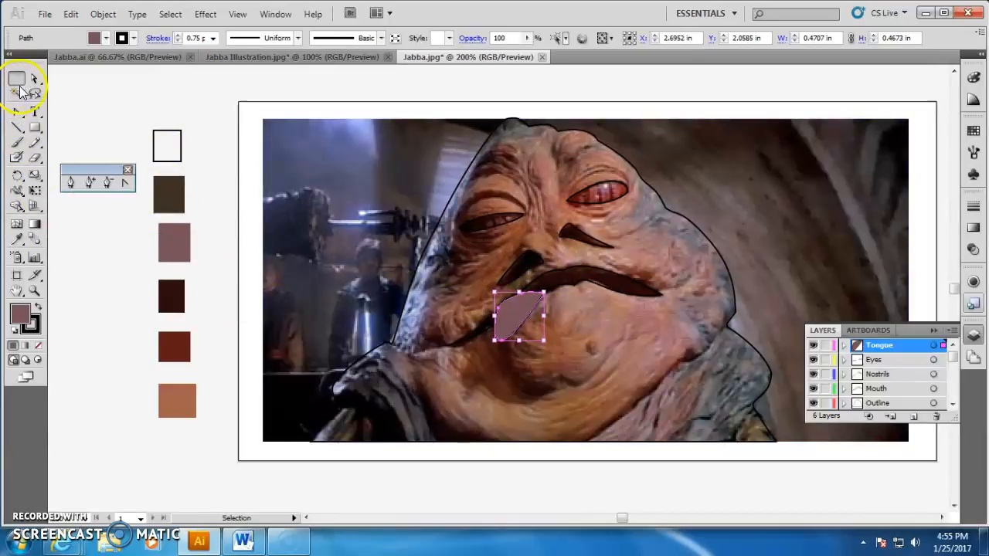
click(617, 272)
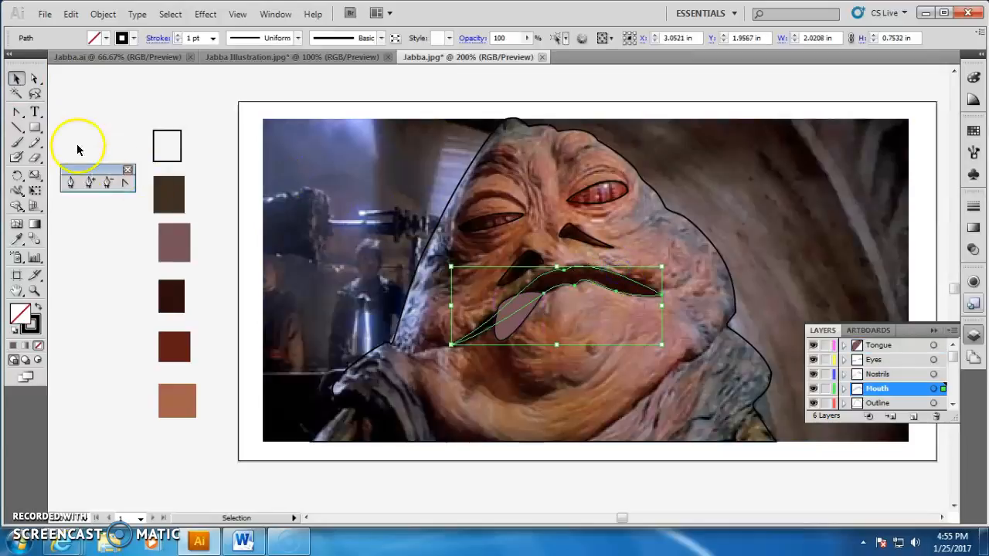
click(17, 238)
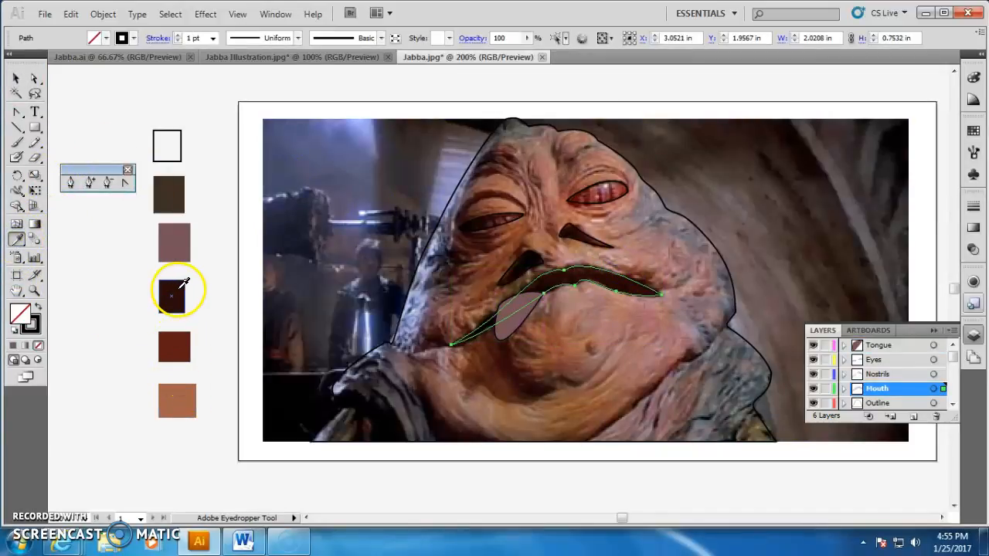
click(183, 285)
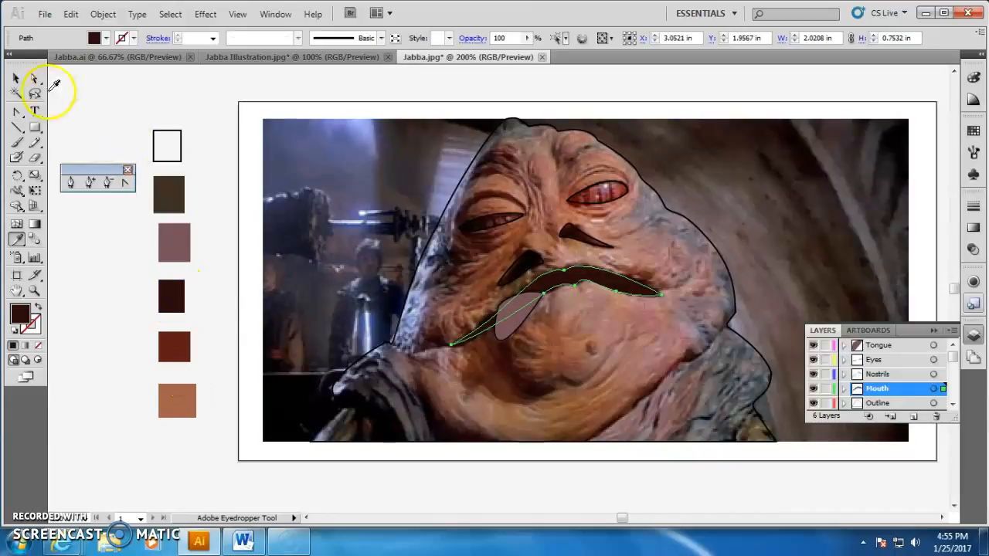
- Select the left-hand nostril shape and fill it with the very dark brown swatch colour using the Eyedropper
click(19, 80)
click(538, 257)
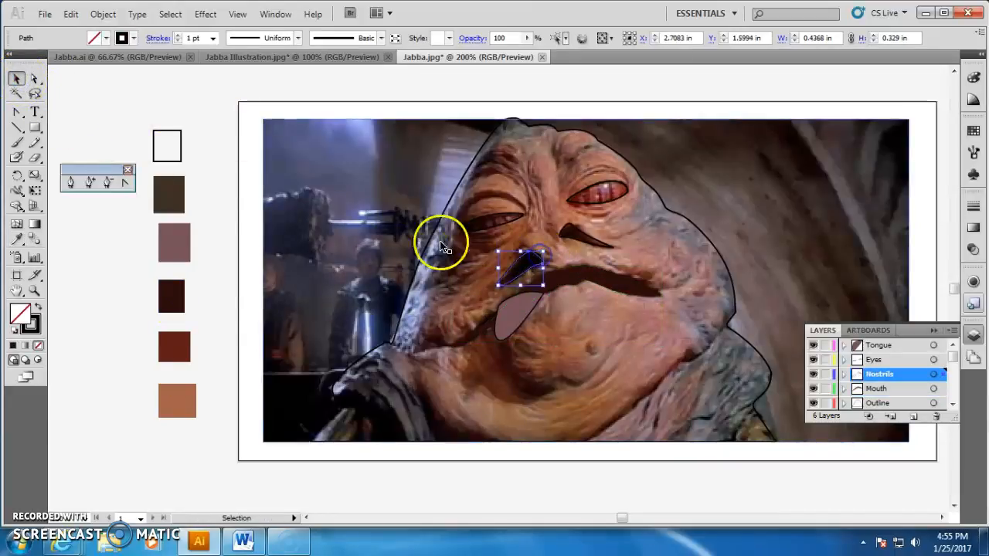
click(14, 241)
click(170, 292)
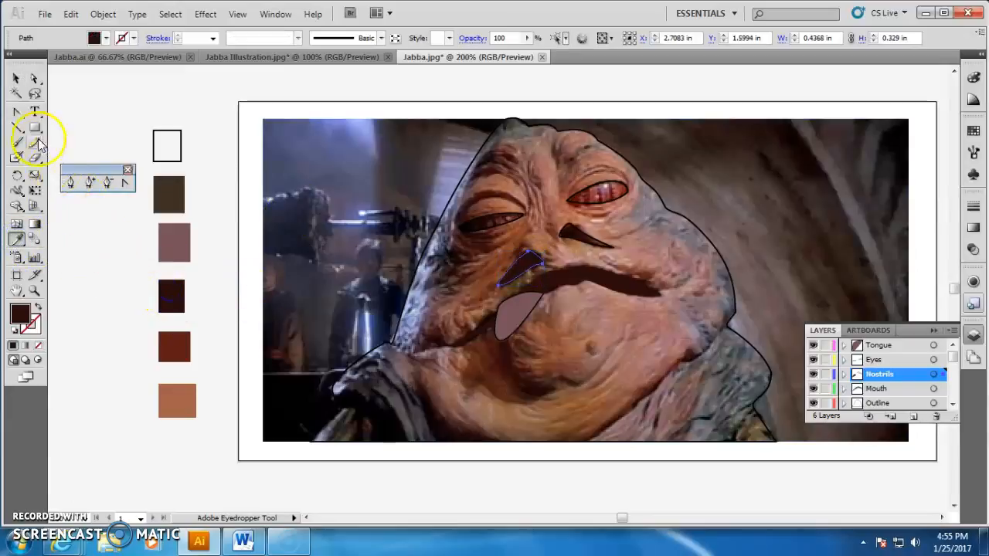
- Fill the right-hand nostril shape with the very dark brown swatch colour and give it a 0.75 pt stroke
click(15, 80)
click(572, 240)
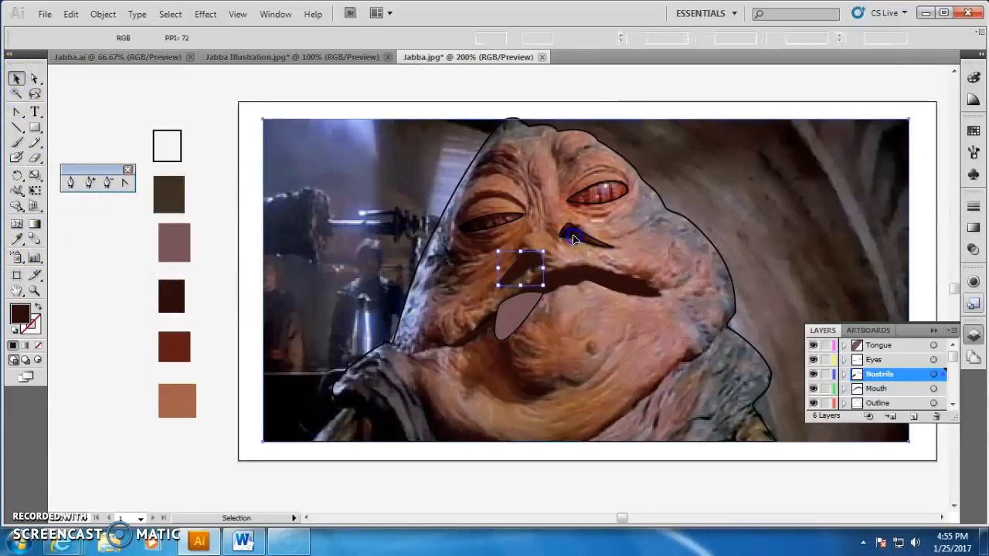
click(573, 242)
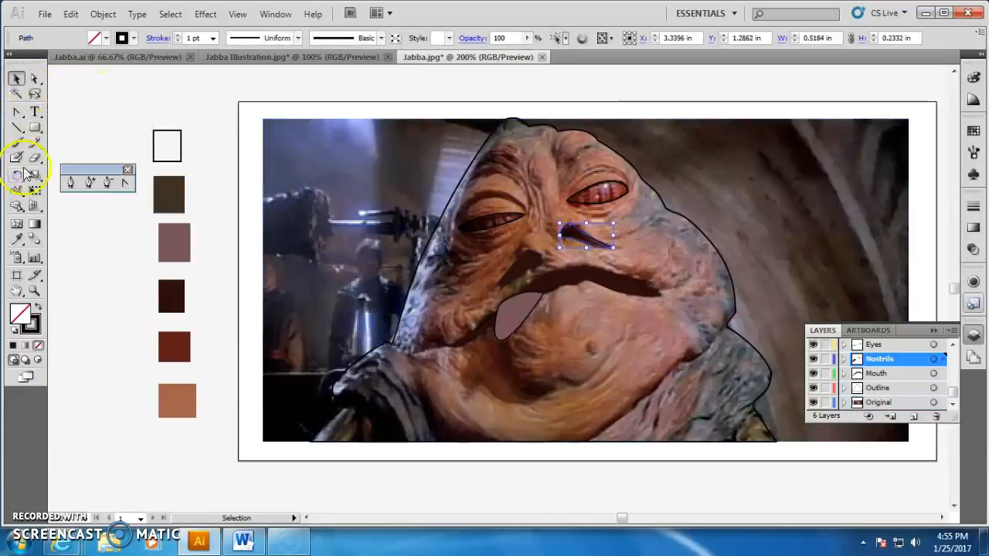
click(17, 238)
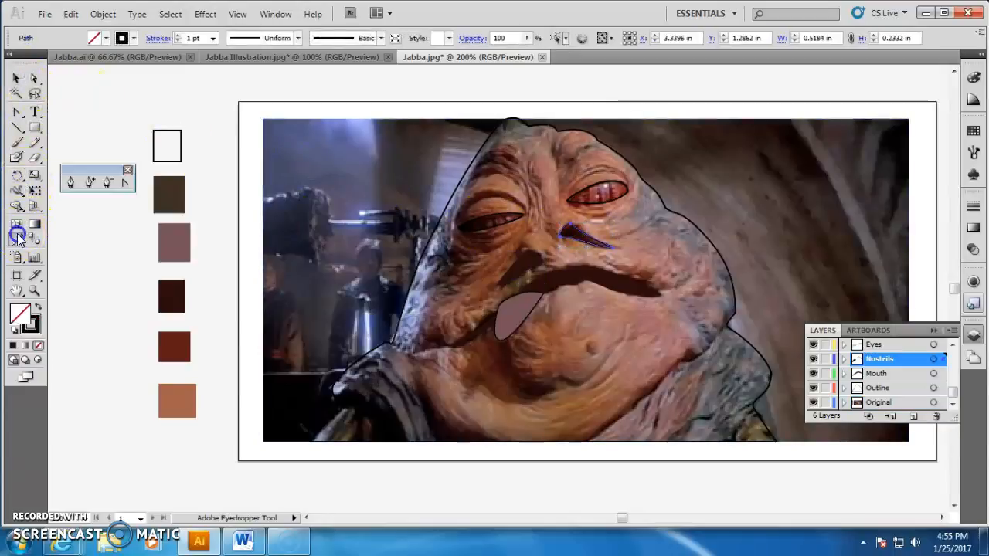
click(173, 297)
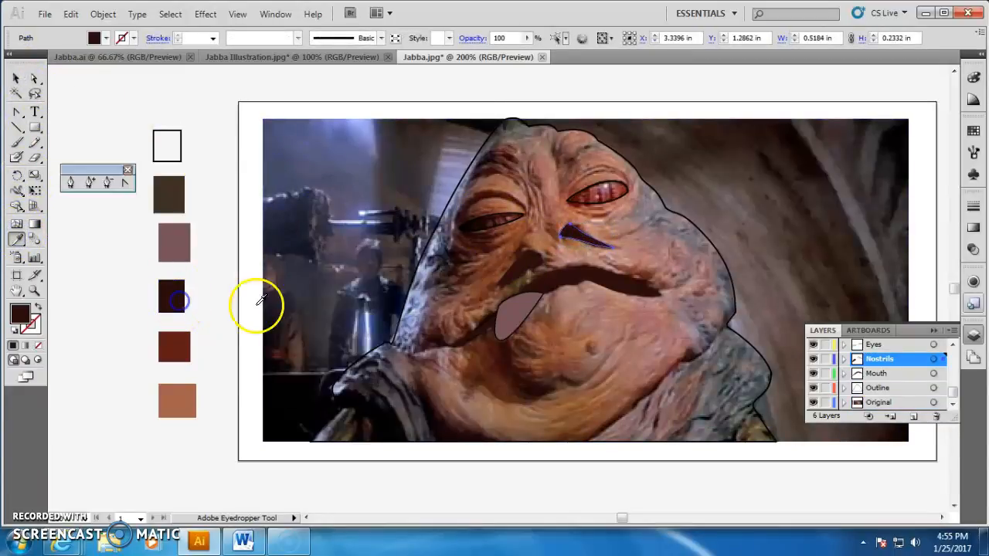
click(213, 39)
click(197, 71)
- Give the left-hand nostril and the mouth shape a 0.75 pt stroke each
click(16, 78)
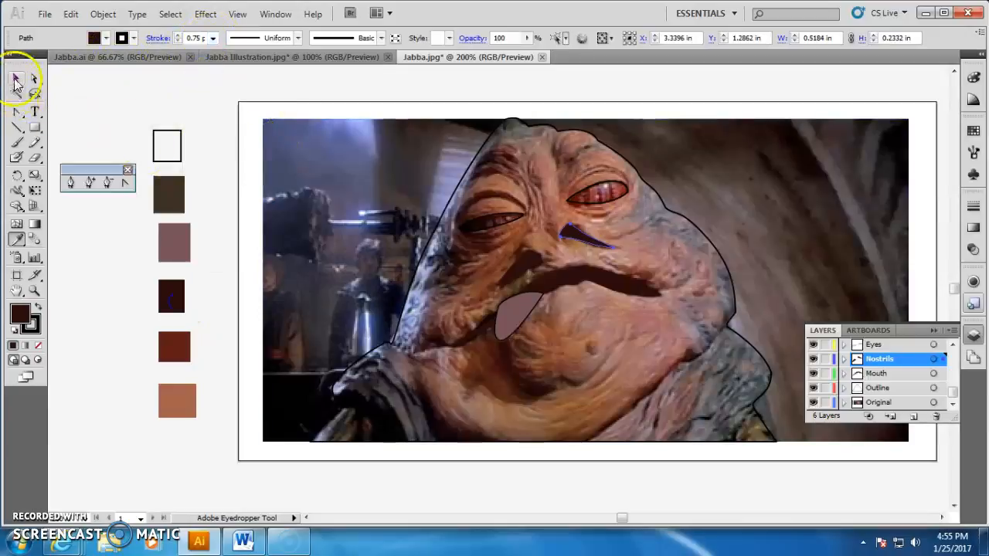
click(523, 256)
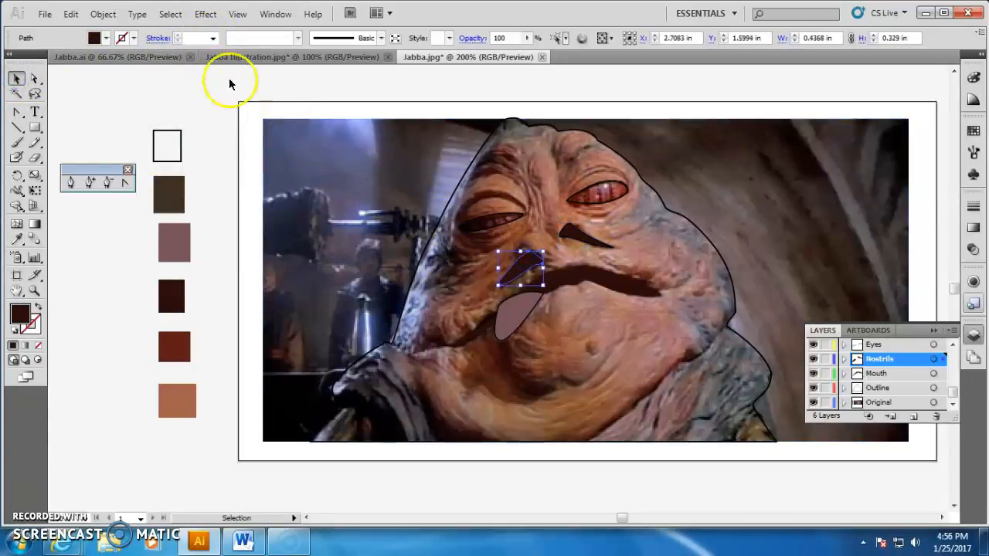
click(213, 39)
click(202, 71)
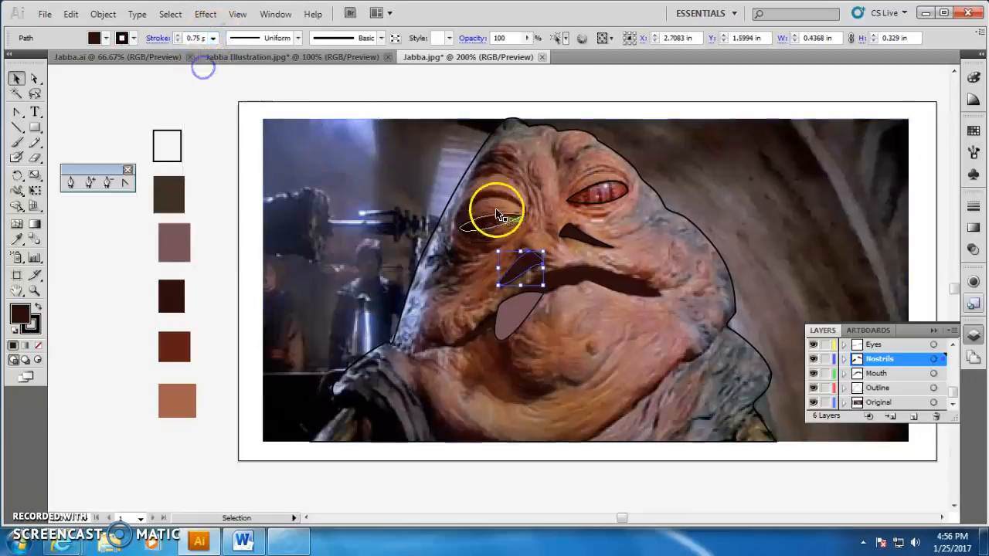
click(605, 275)
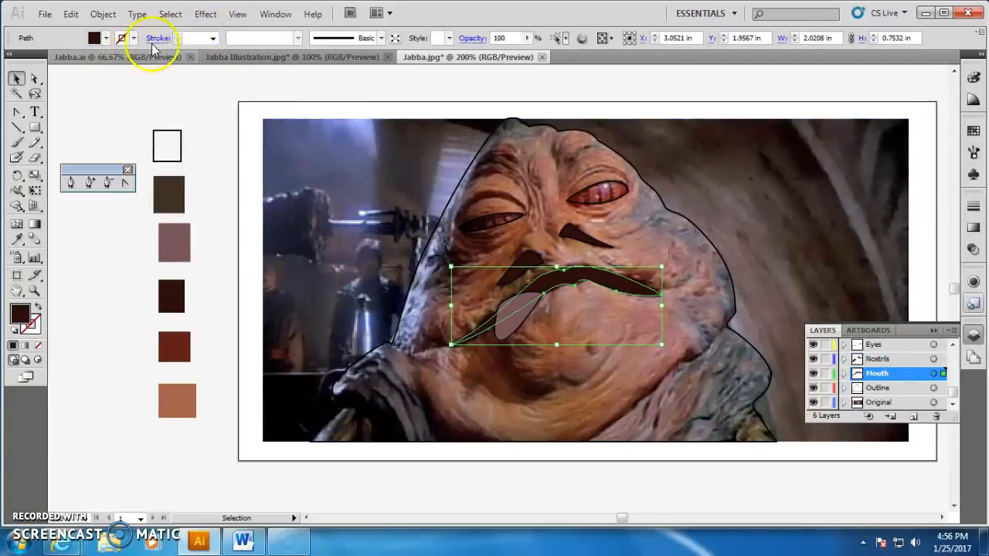
click(213, 39)
click(202, 71)
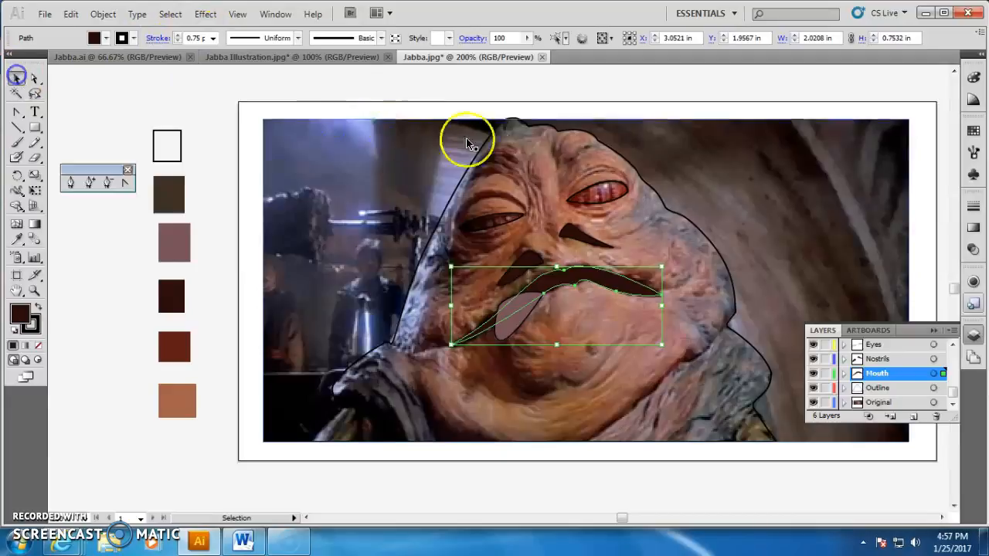
- Select the right-hand eye shape and fill it with the dark red-brown swatch colour using the Eyedropper
click(612, 186)
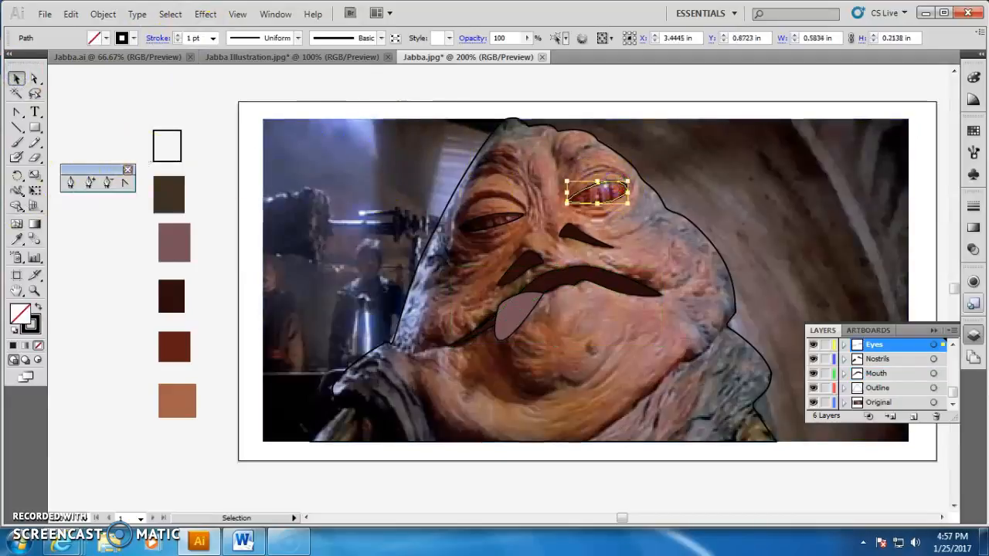
click(15, 242)
click(184, 342)
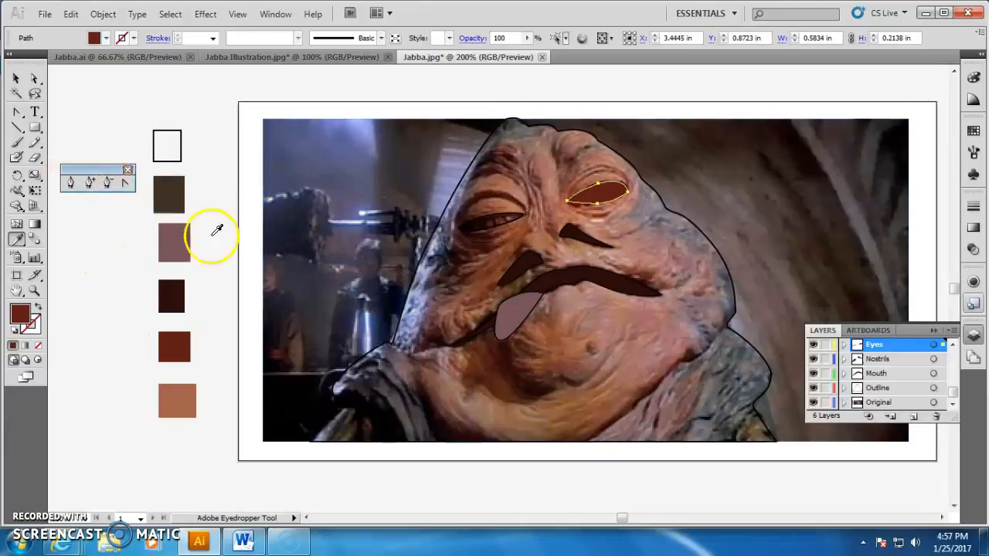
- Fill the left-hand eye shape with the dark red-brown swatch colour and give it a 0.75 pt stroke
click(16, 78)
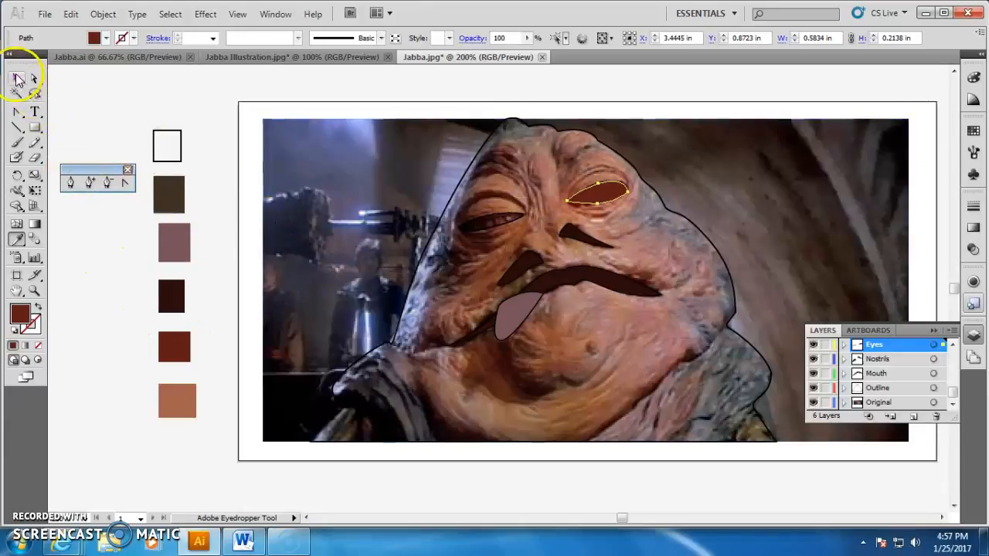
click(482, 226)
click(468, 222)
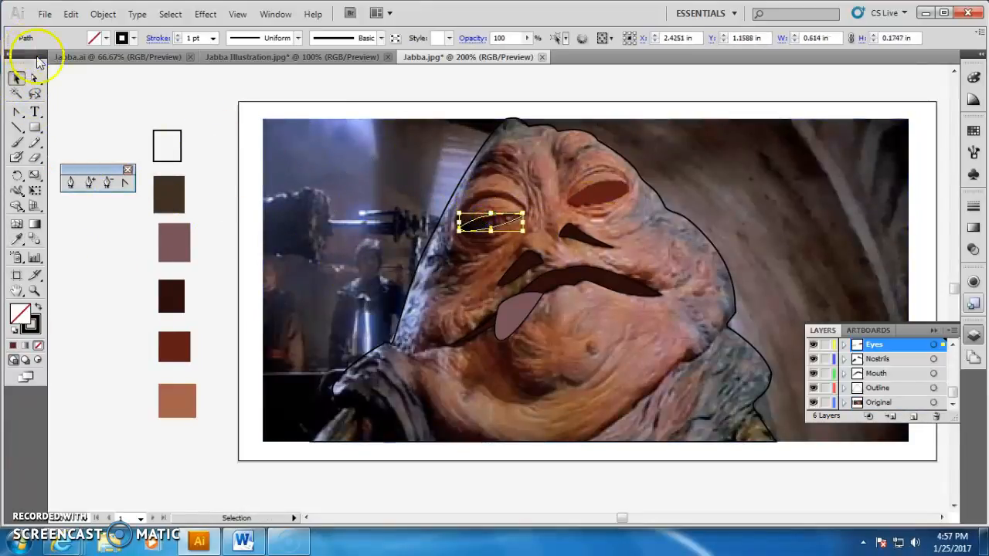
click(20, 239)
click(187, 337)
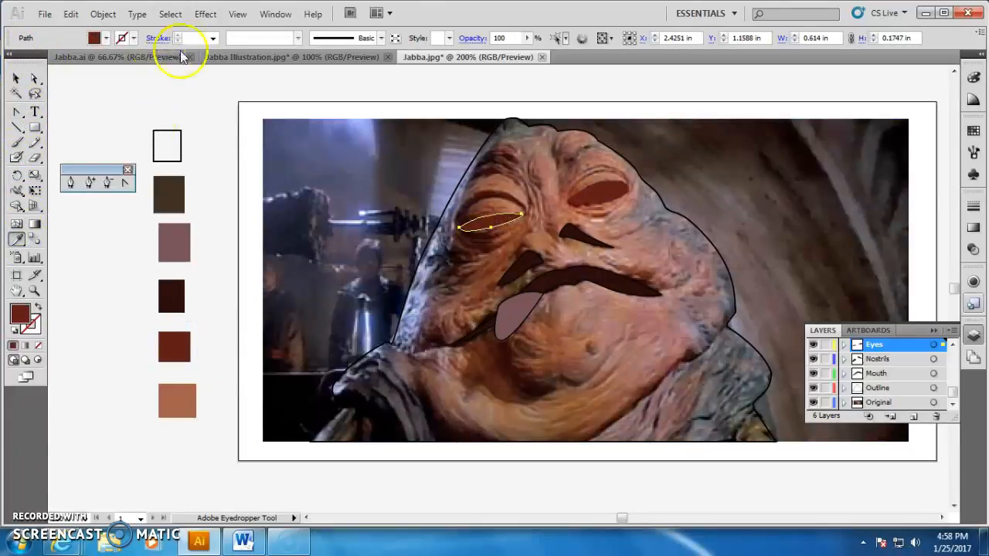
click(213, 38)
click(197, 71)
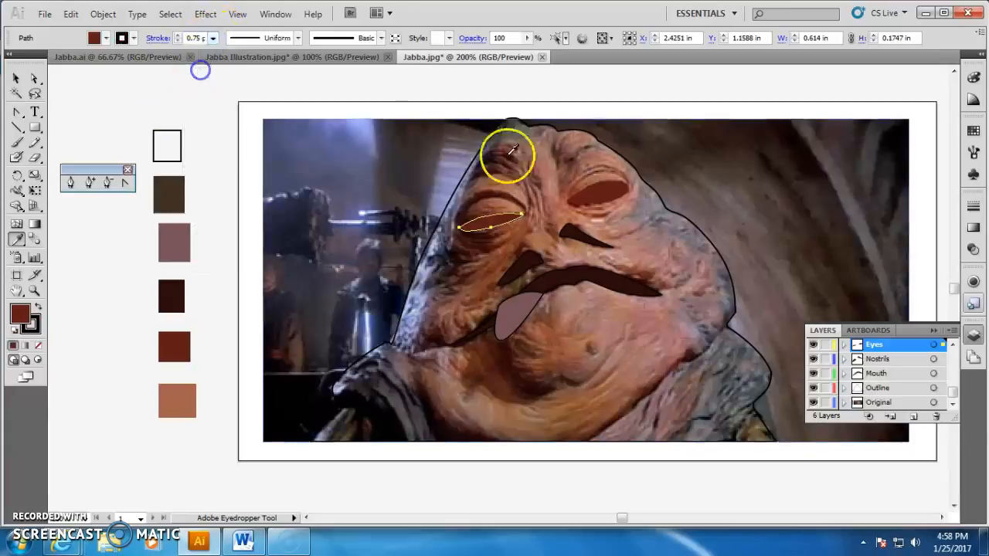
- Give the right-hand eye shape a 0.75 pt stroke and deselect it
click(17, 80)
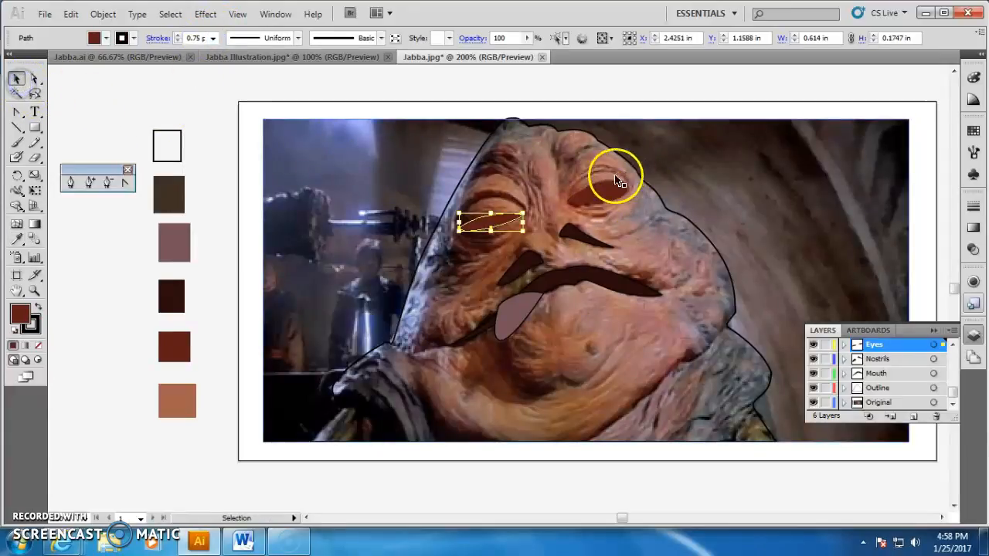
click(587, 189)
click(213, 38)
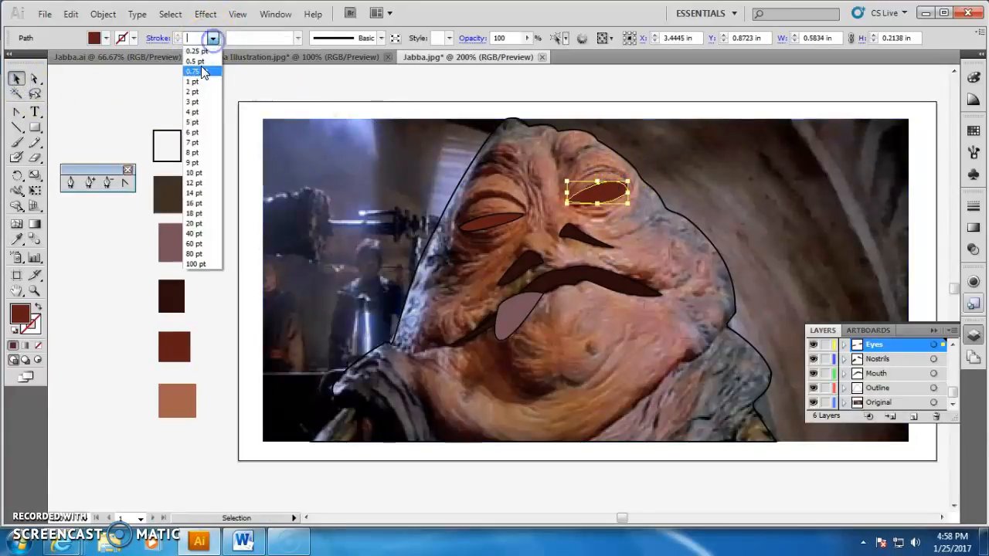
click(201, 67)
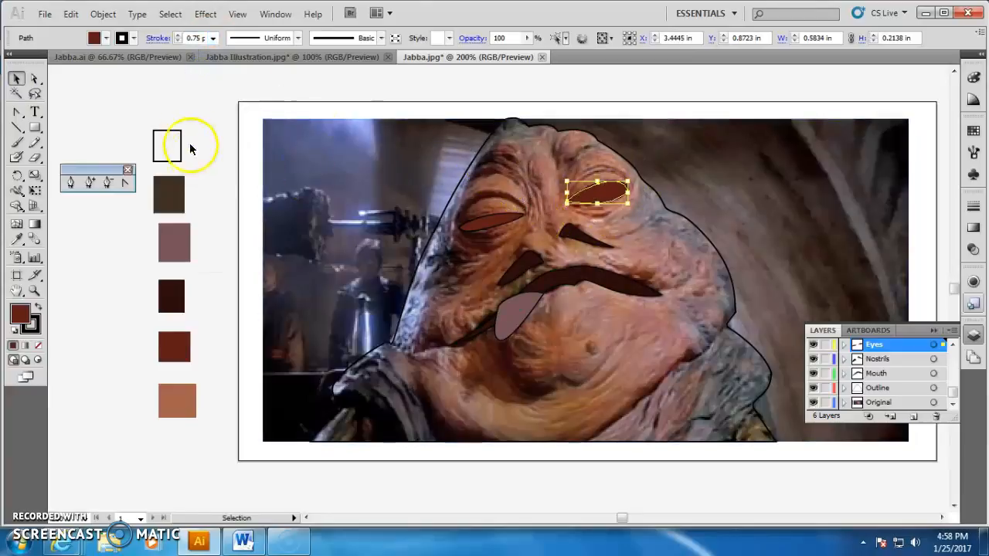
click(190, 110)
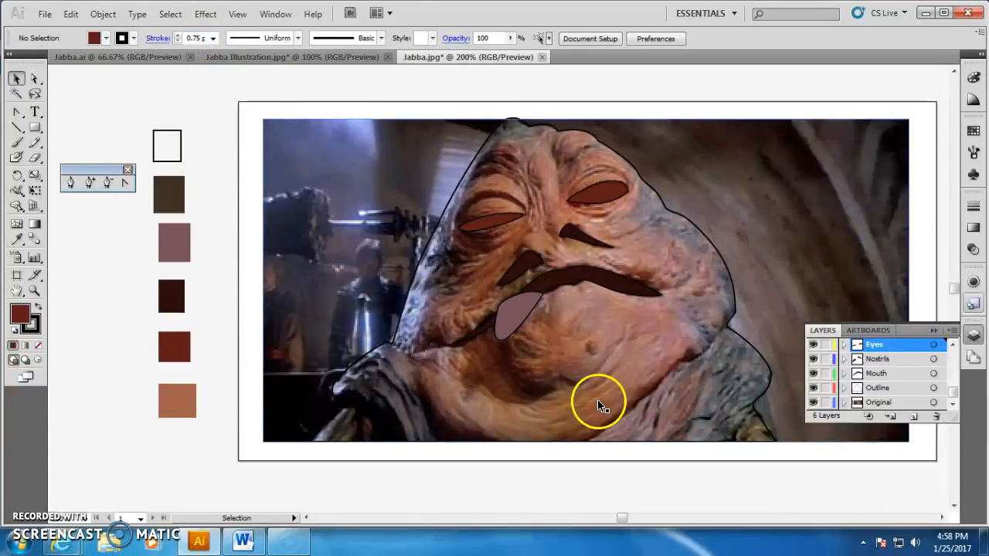
- Fill the body outline with the orange-brown swatch colour using the Eyedropper and give it a 0.75 pt stroke
click(17, 80)
click(469, 155)
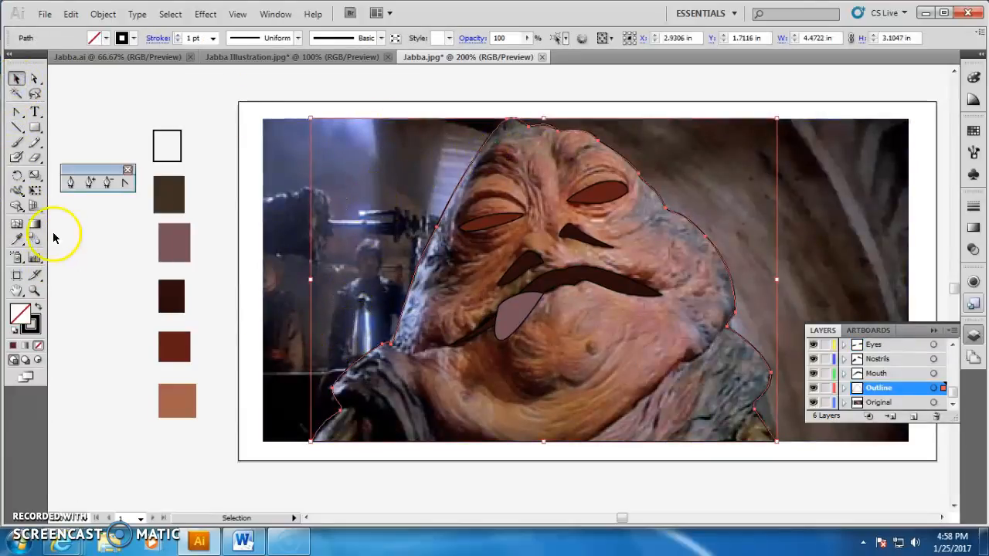
click(16, 240)
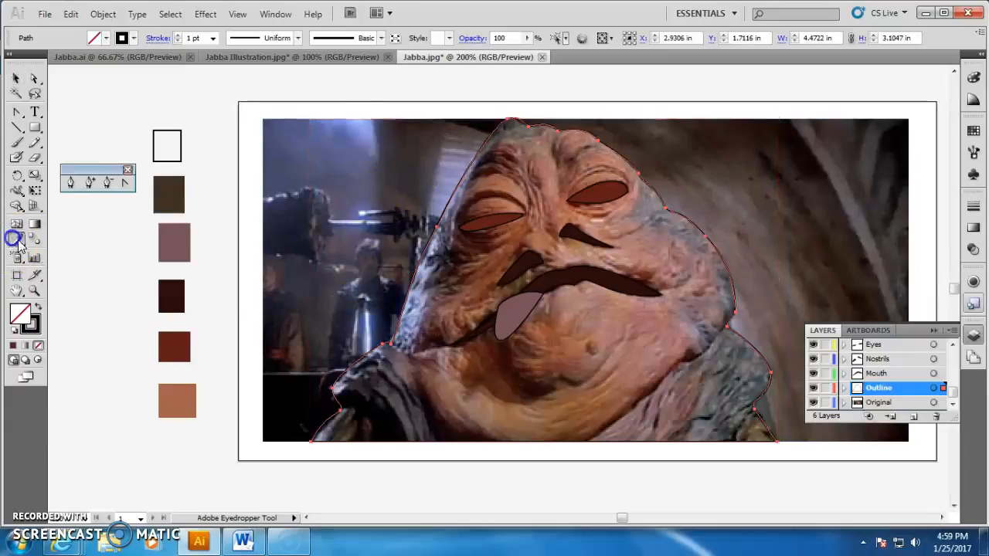
click(177, 400)
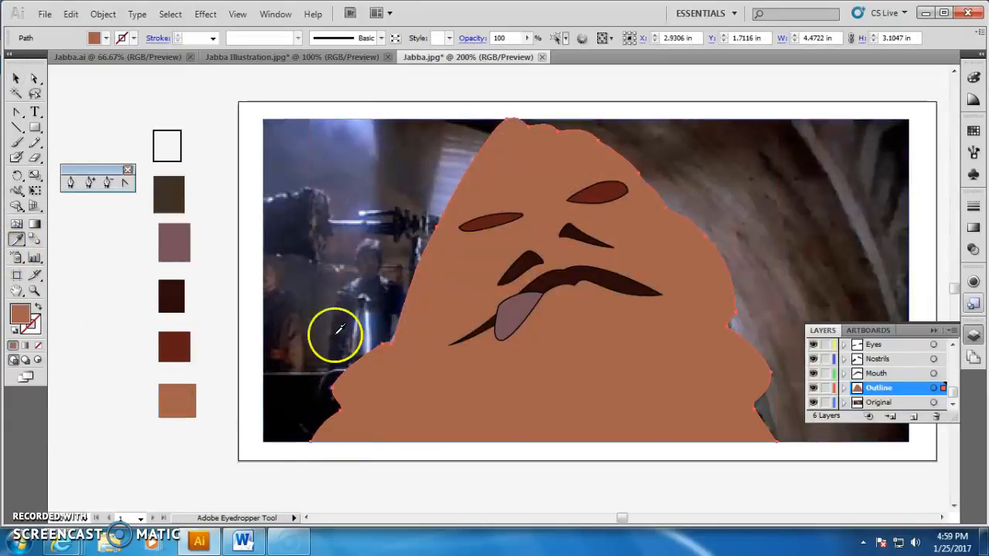
click(210, 37)
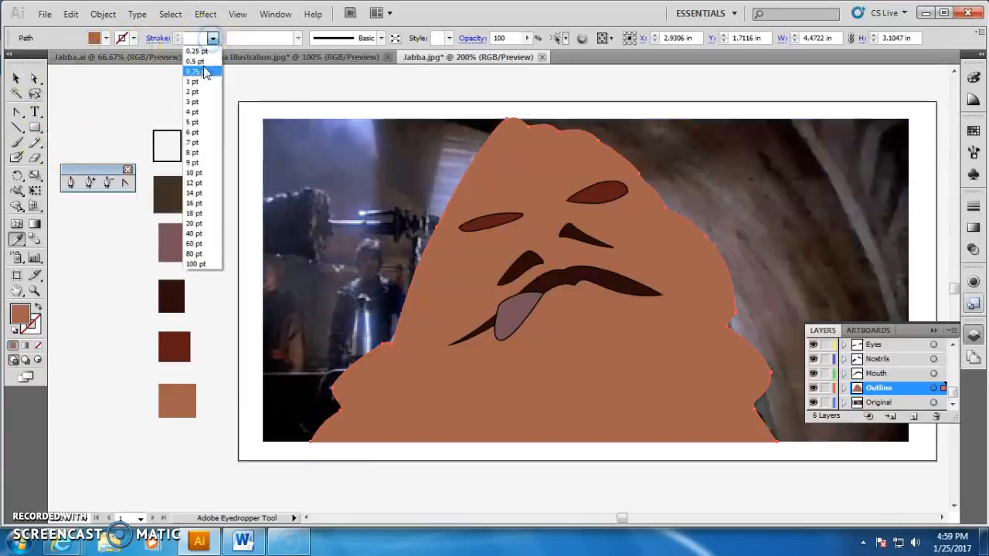
click(202, 74)
click(15, 81)
click(109, 88)
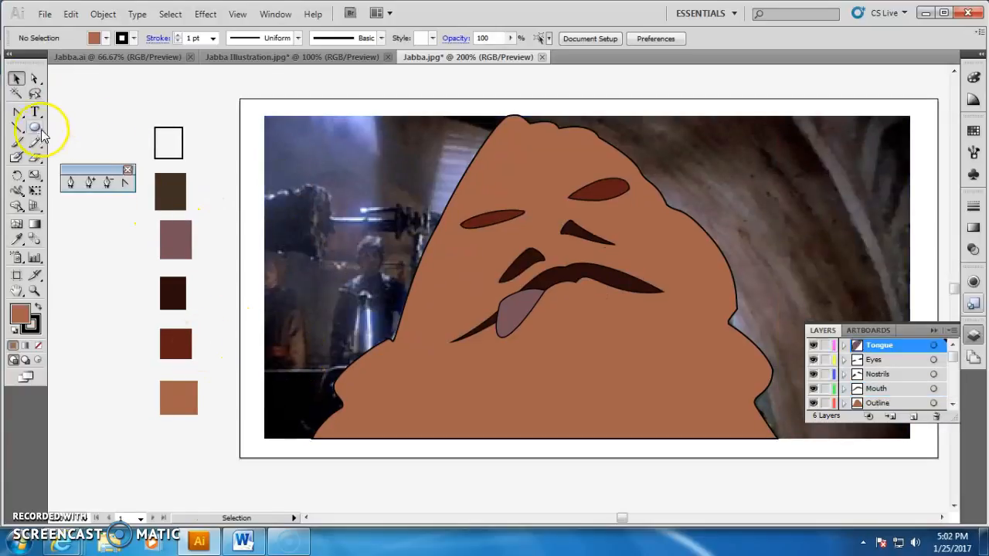
- Draw an ellipse about 0.26 by 0.16 in inside the right-hand eye and one about 0.20 by 0.13 in inside the left-hand eye
click(36, 128)
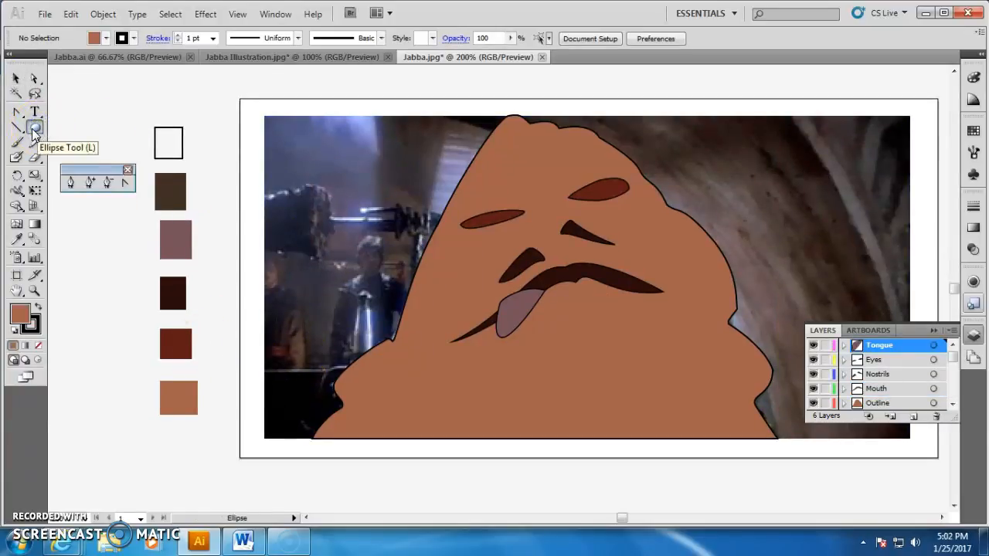
drag(34, 133, 74, 158)
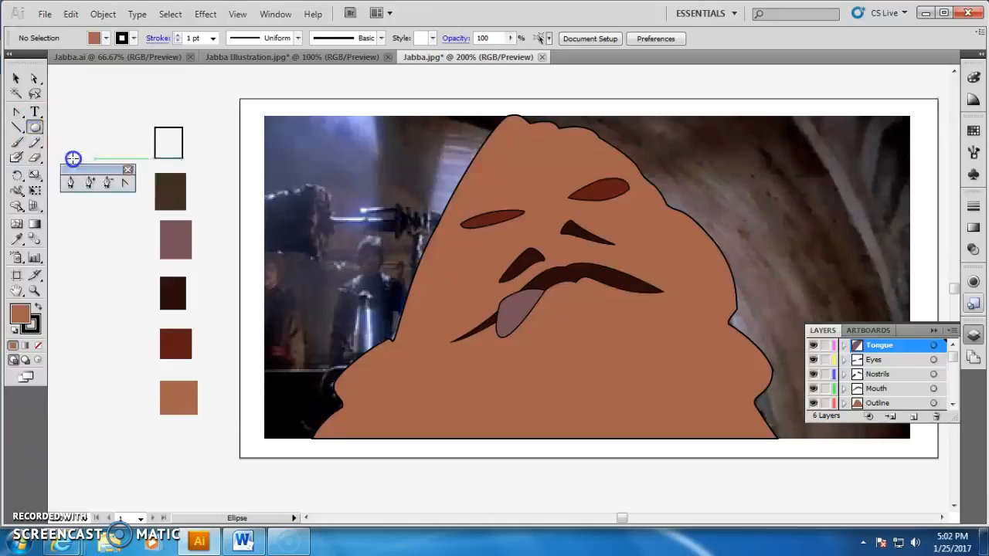
drag(592, 185, 618, 201)
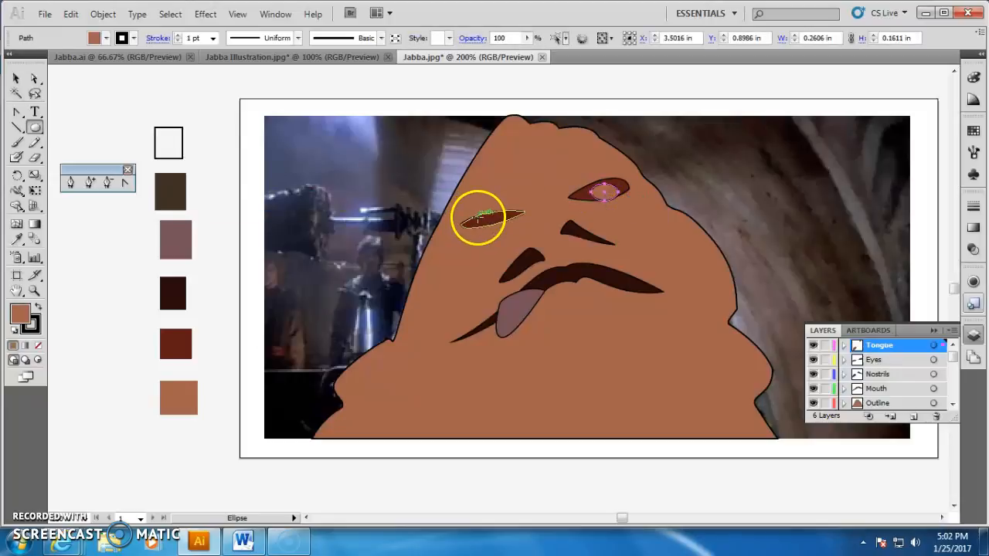
drag(482, 215, 504, 226)
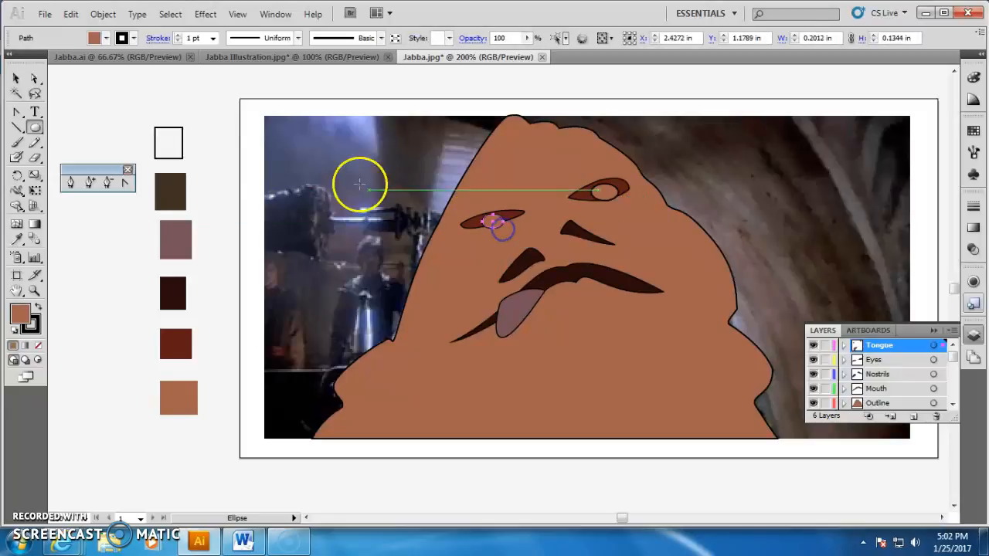
- Rotate the ellipse in the left-hand eye slightly to follow the eye's tilt, and move and resize it to fit inside the eye
click(16, 79)
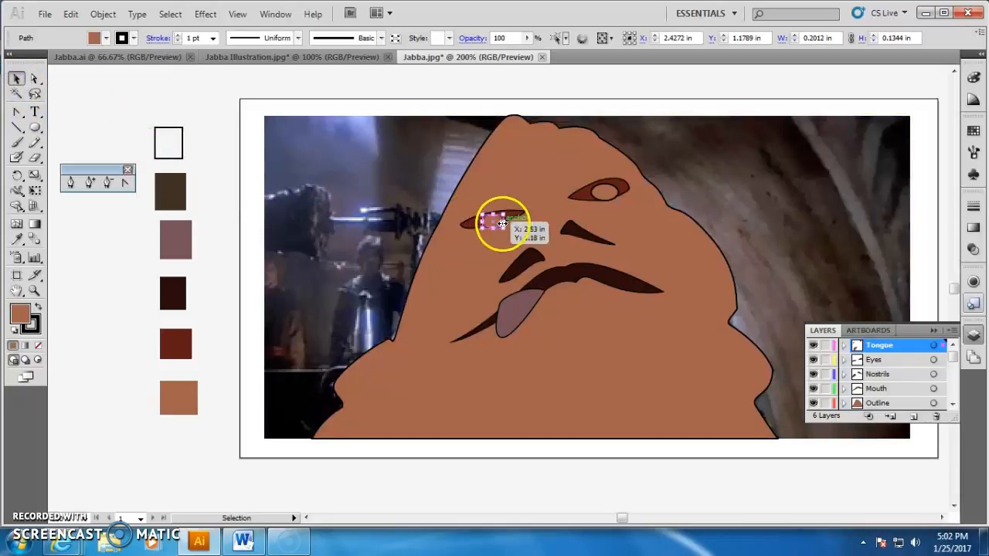
drag(507, 227, 510, 228)
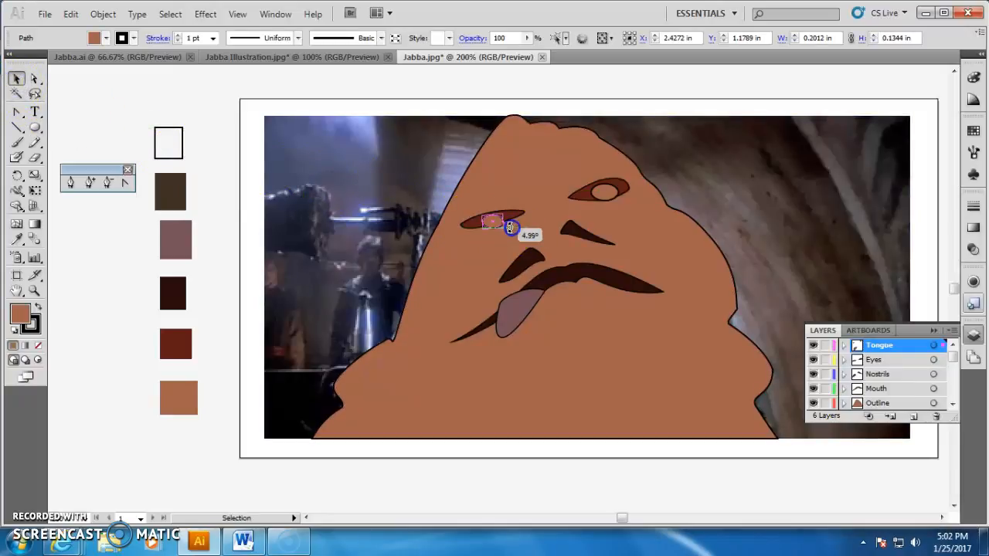
drag(499, 218, 499, 217)
click(466, 88)
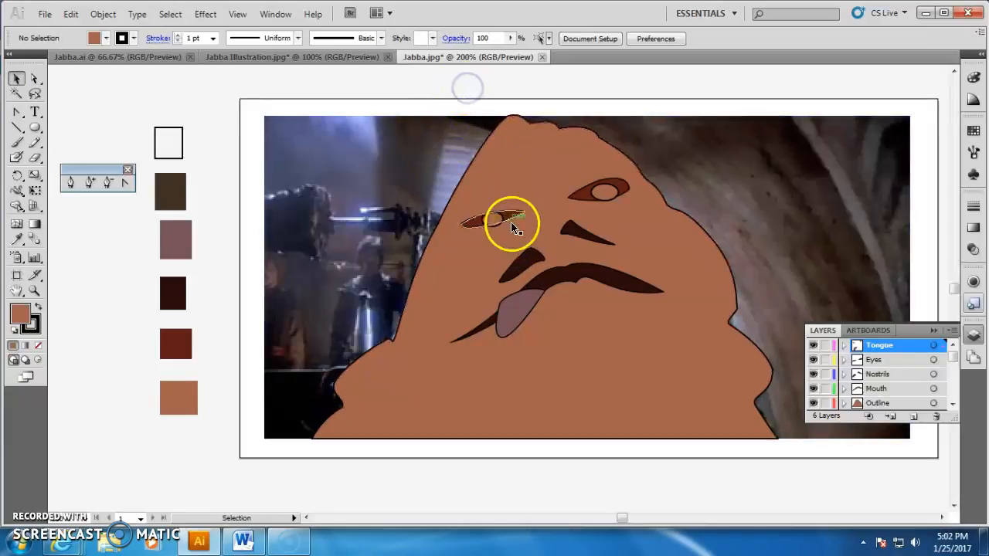
click(498, 221)
drag(503, 227, 502, 224)
click(503, 85)
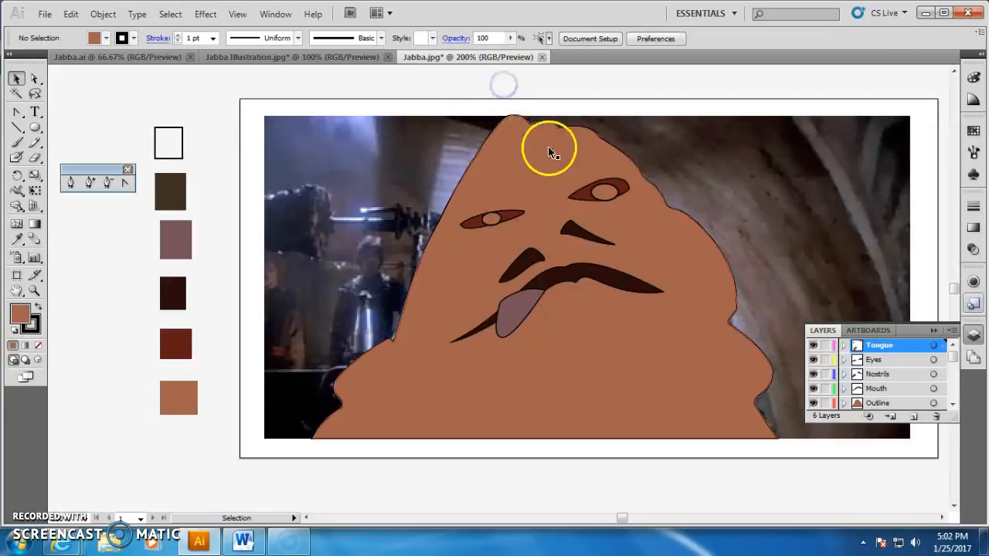
- Adjust the ellipse in the right-hand eye to follow the eye's tilt and fit inside the eye shape
click(608, 194)
mouse_move(624, 206)
mouse_down()
mouse_move(611, 190)
mouse_move(618, 198)
mouse_up()
click(635, 77)
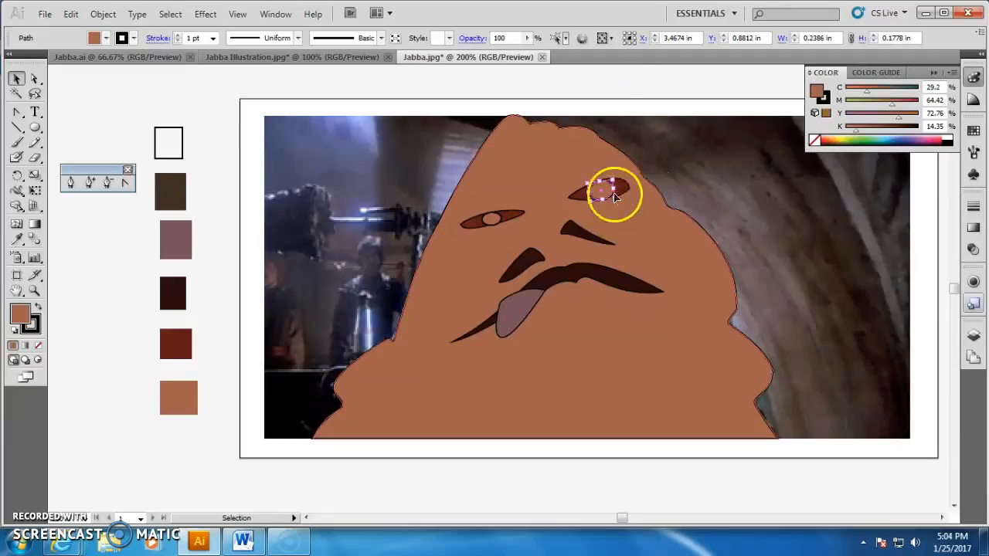
- Fill the right-hand eye's ellipse with bright orange (C 4.75, M 83.16, Y 100, K 0.37) and copy it to the left-hand eye's ellipse with the Eyedropper
double_click(19, 315)
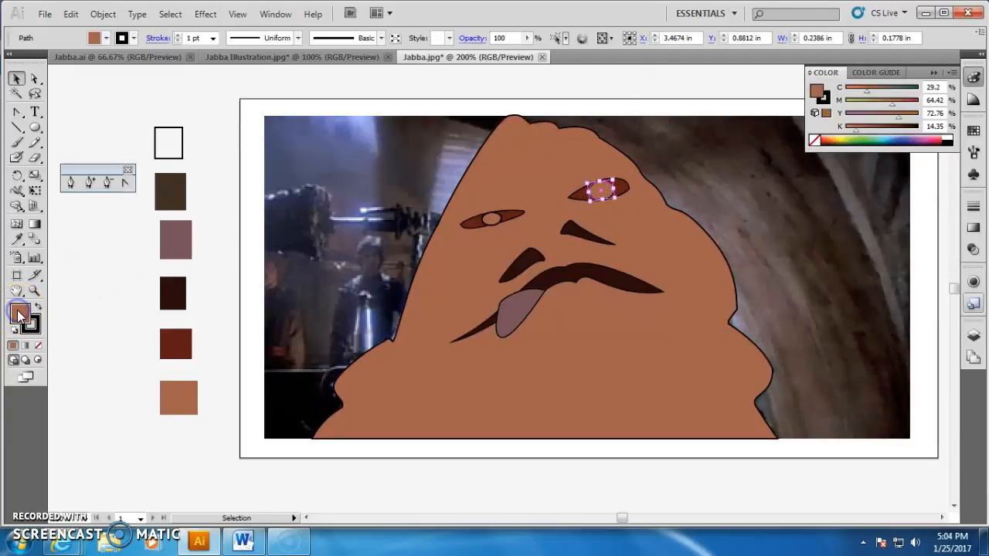
click(469, 195)
click(636, 183)
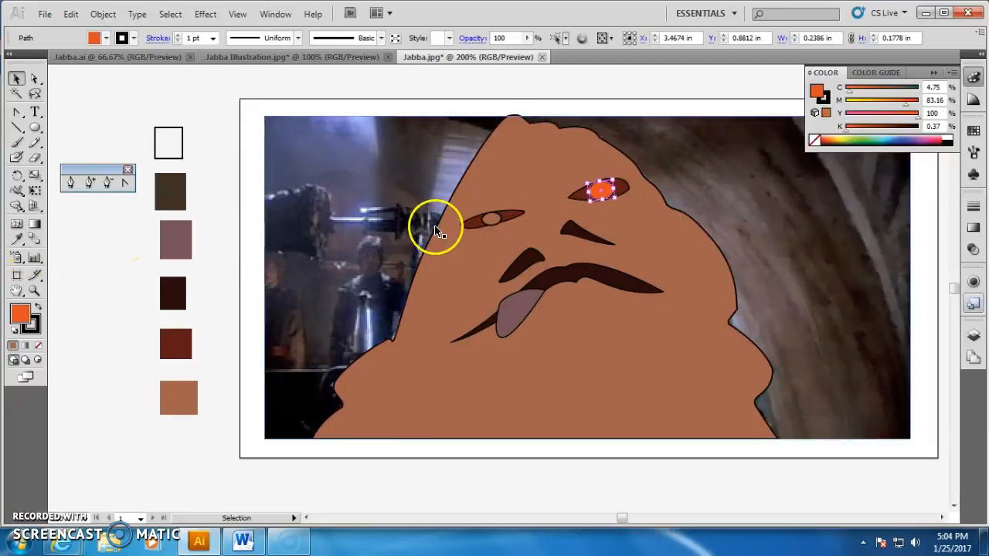
click(489, 219)
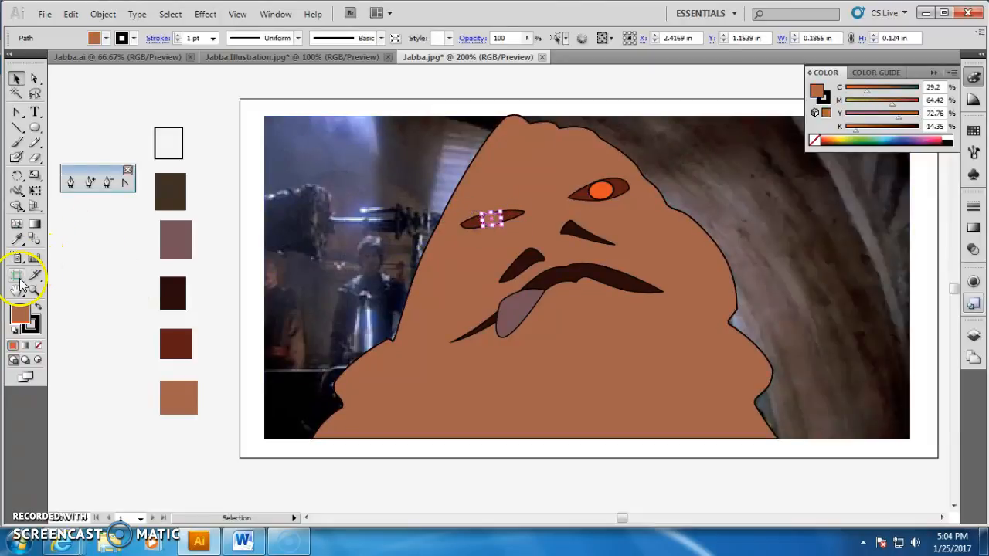
click(19, 236)
click(604, 189)
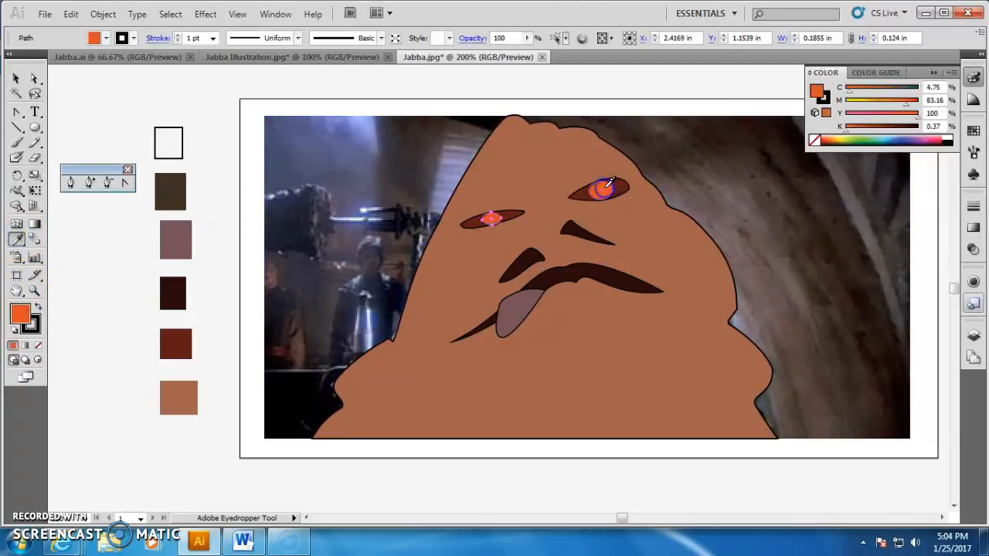
- Set the stroke of the orange ellipses in both eyes to 0.25 pt
click(17, 77)
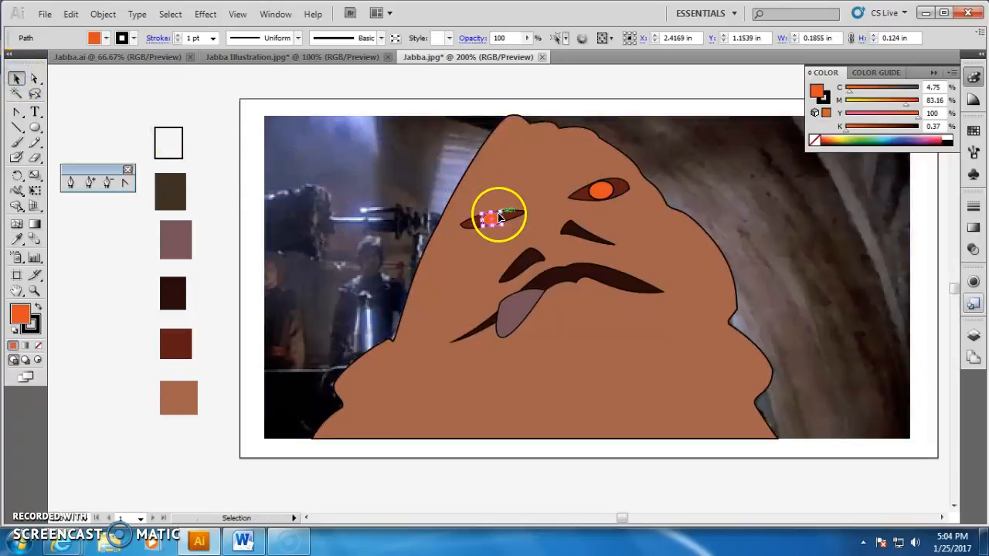
click(213, 38)
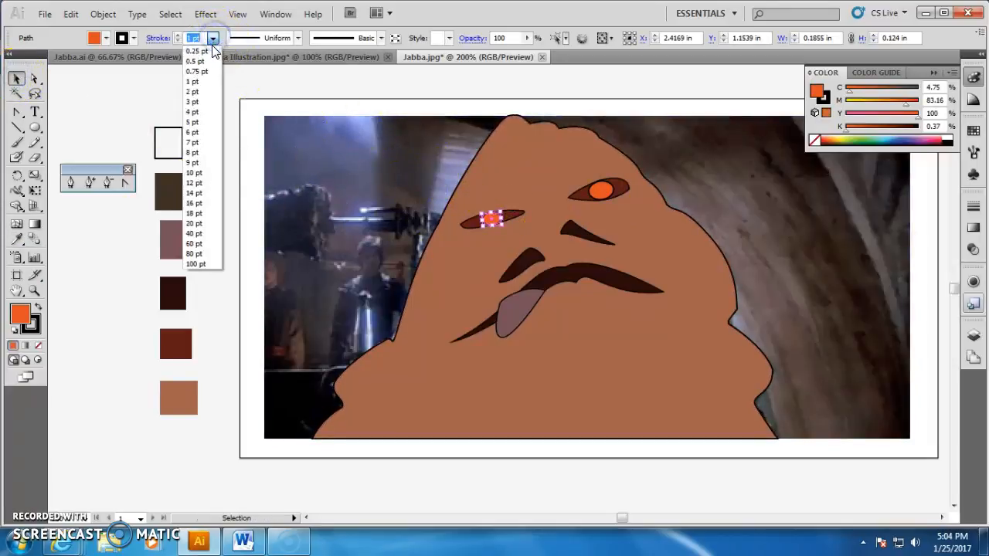
click(211, 46)
click(610, 192)
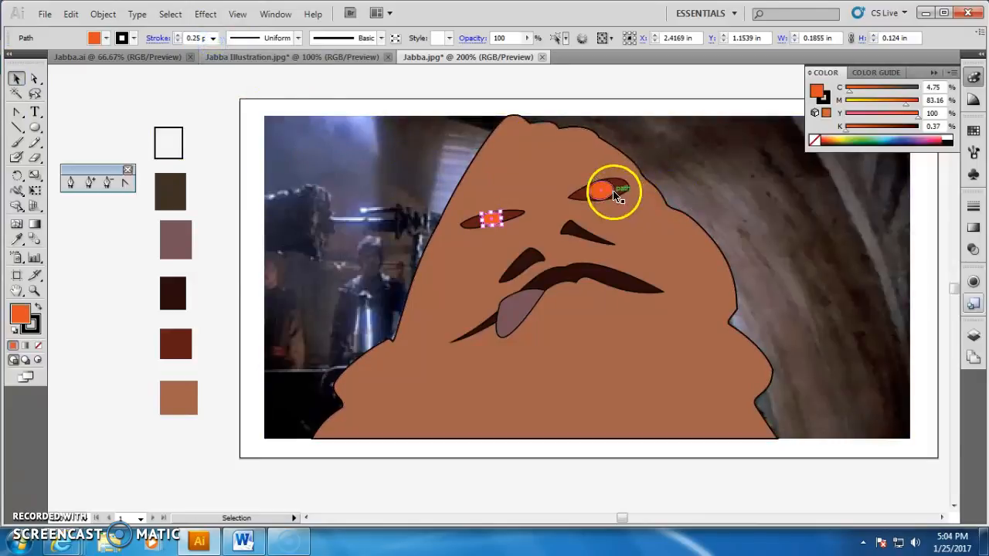
click(213, 37)
click(207, 47)
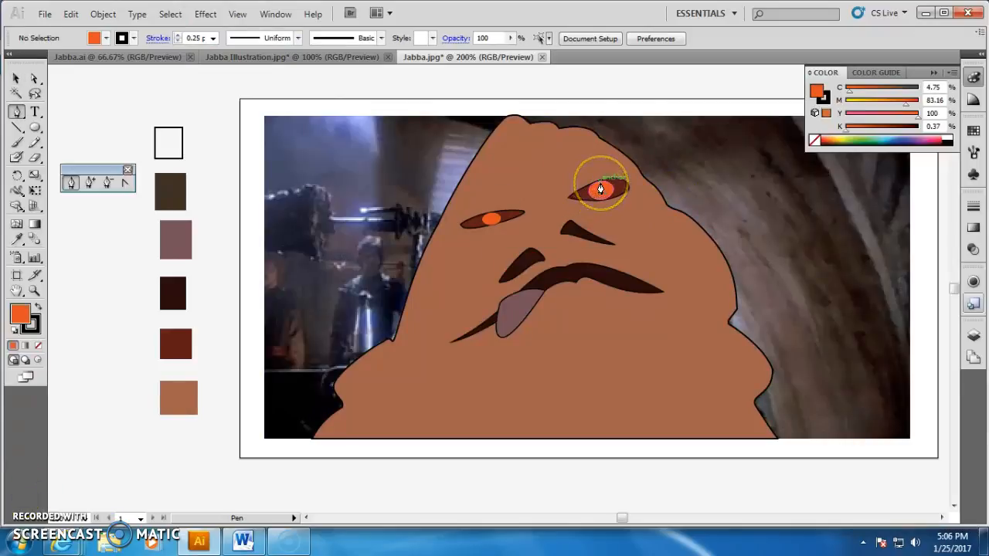
- Draw a slightly slanted pupil line about 0.05 by 0.18 in across the right-hand eye's orange ellipse with the Pen tool
drag(600, 189, 600, 192)
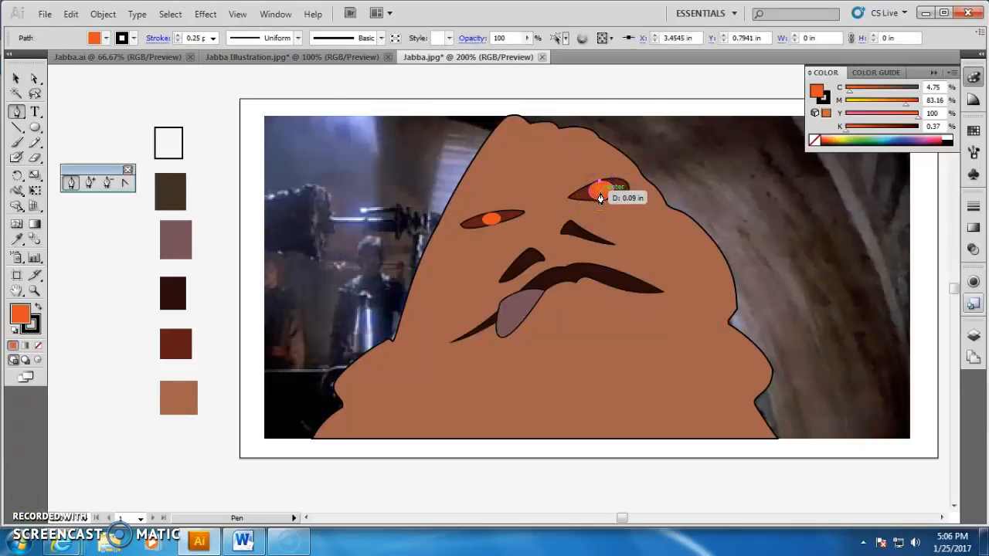
click(605, 200)
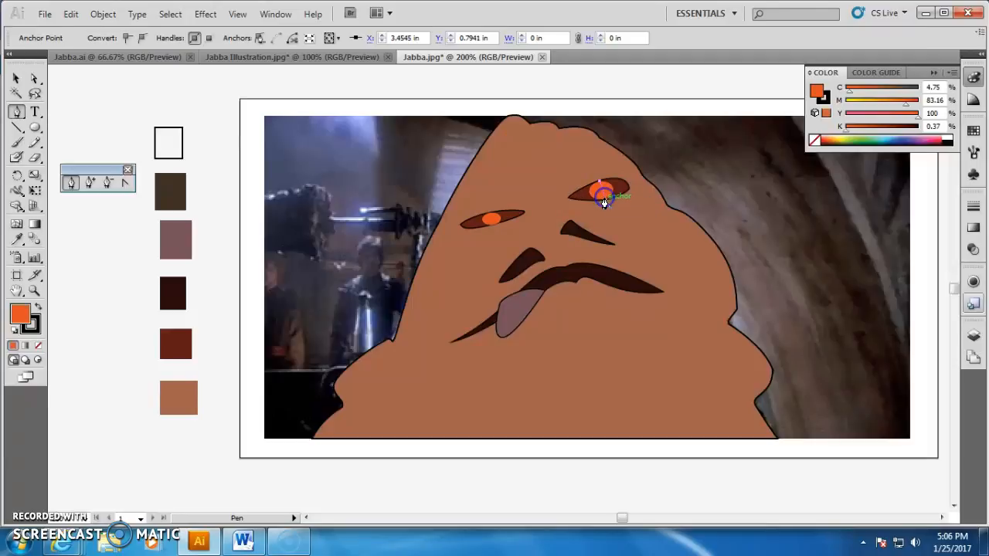
click(16, 79)
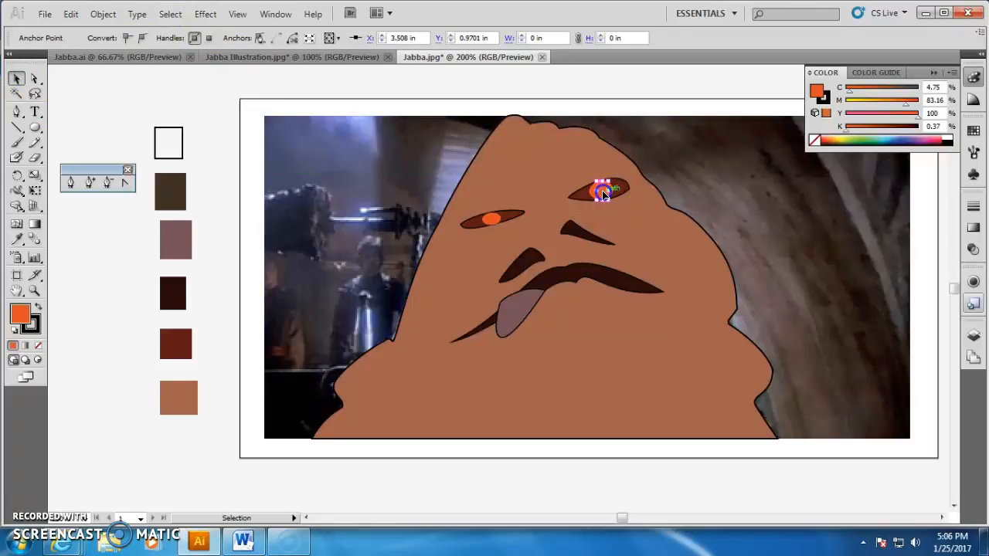
- Give the right-hand pupil line a 3 pt stroke and the width profile that tapers at both ends
click(604, 195)
click(212, 38)
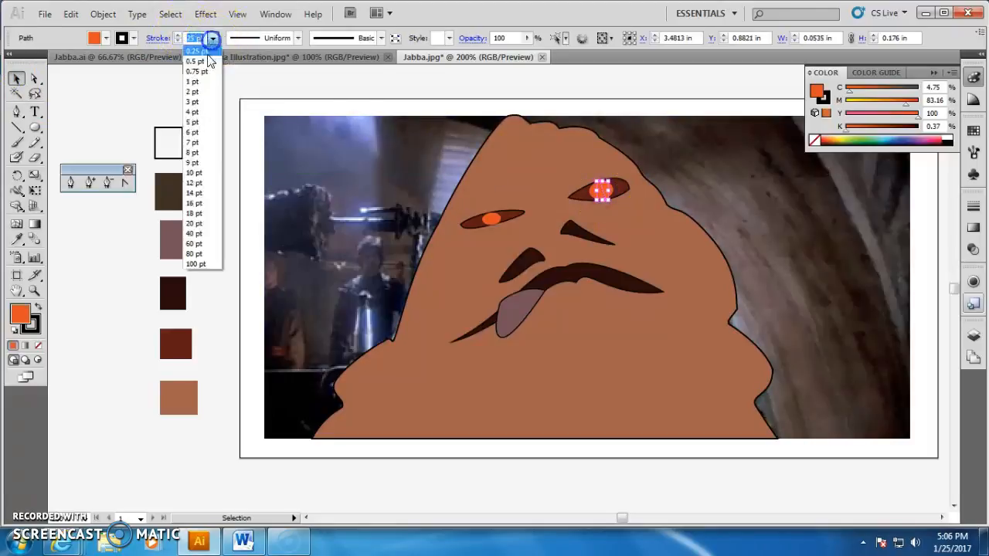
click(197, 103)
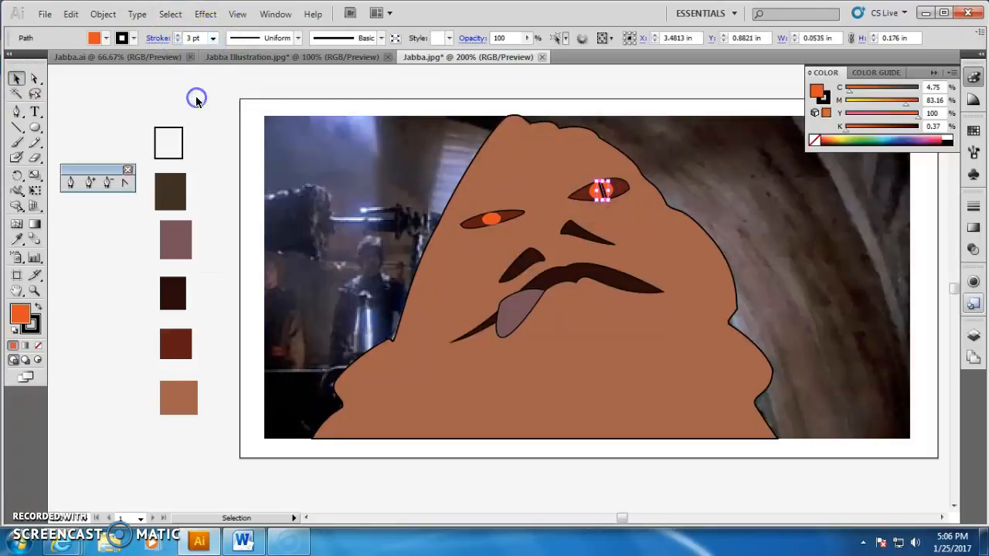
click(298, 38)
click(258, 93)
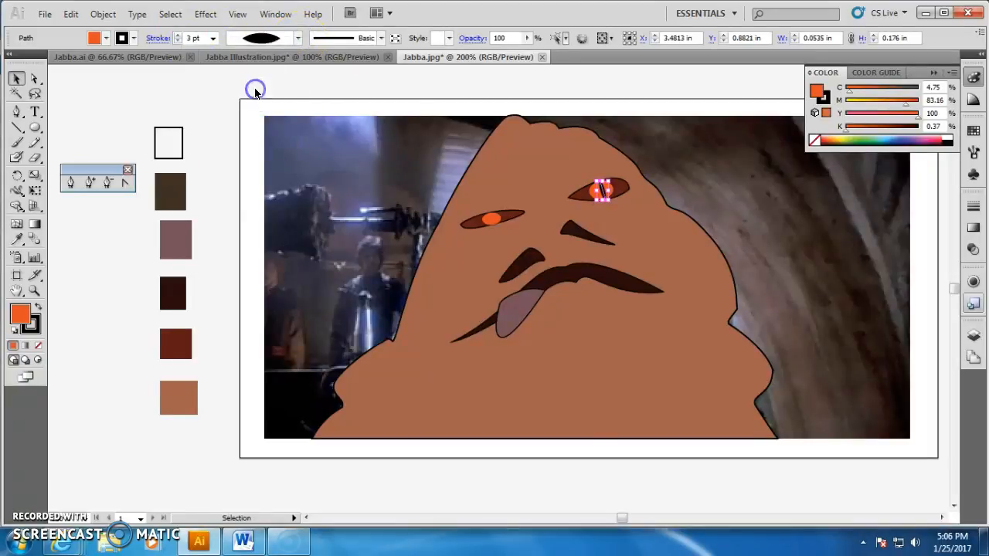
click(655, 81)
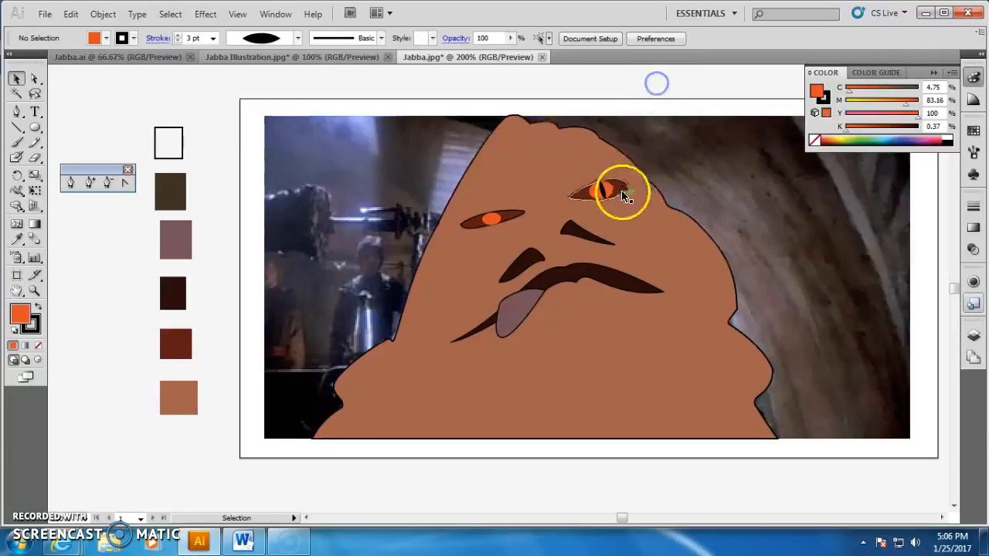
- Draw a near-vertical pupil line about 0.01 by 0.08 in across the left-hand eye's orange ellipse with the Pen tool
click(17, 112)
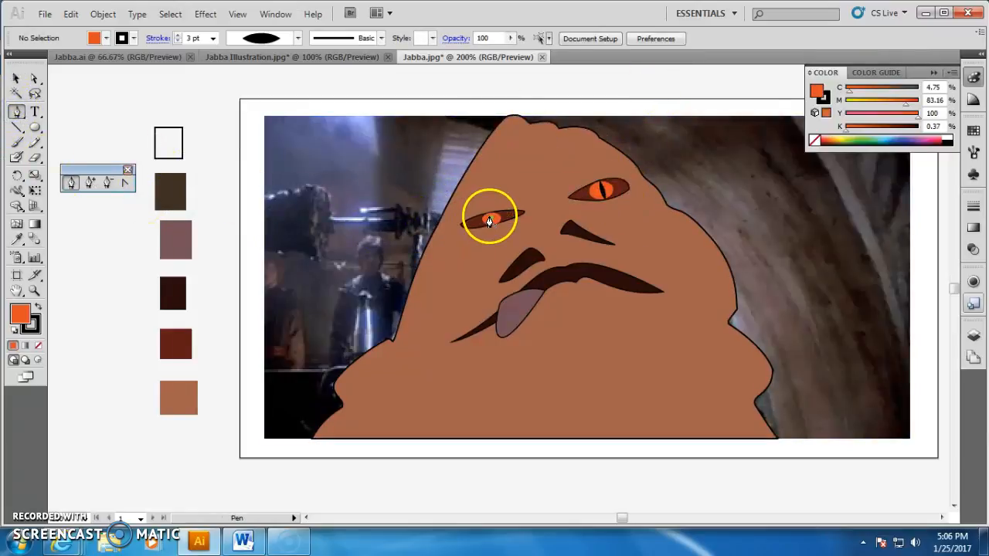
drag(488, 220, 493, 226)
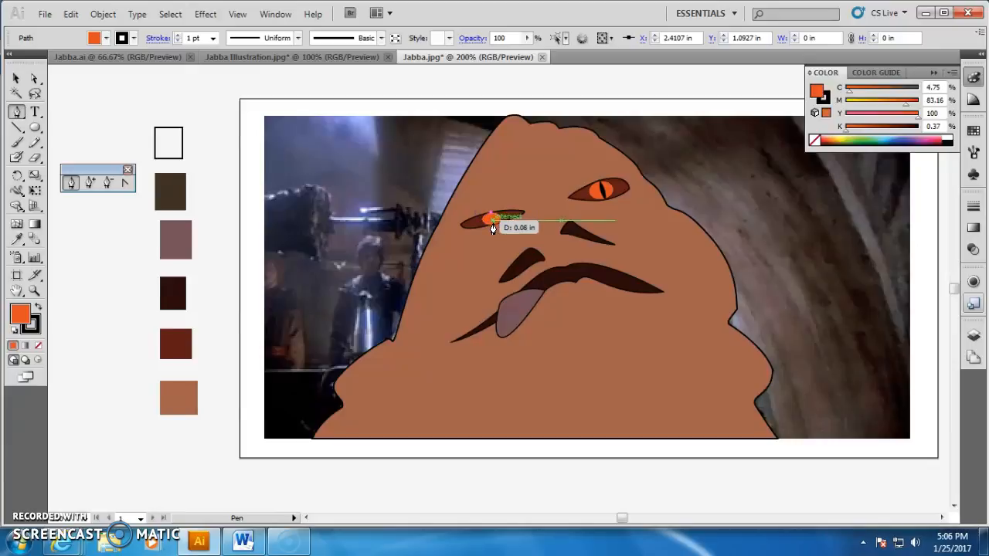
click(493, 223)
click(16, 78)
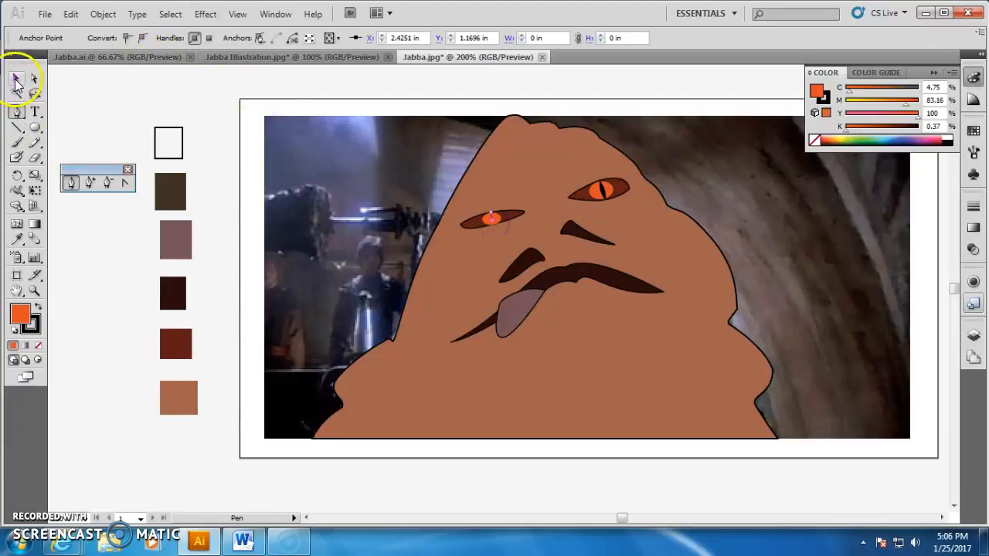
- Give the left-hand pupil line a 3 pt stroke and the width profile that tapers at both ends
click(494, 219)
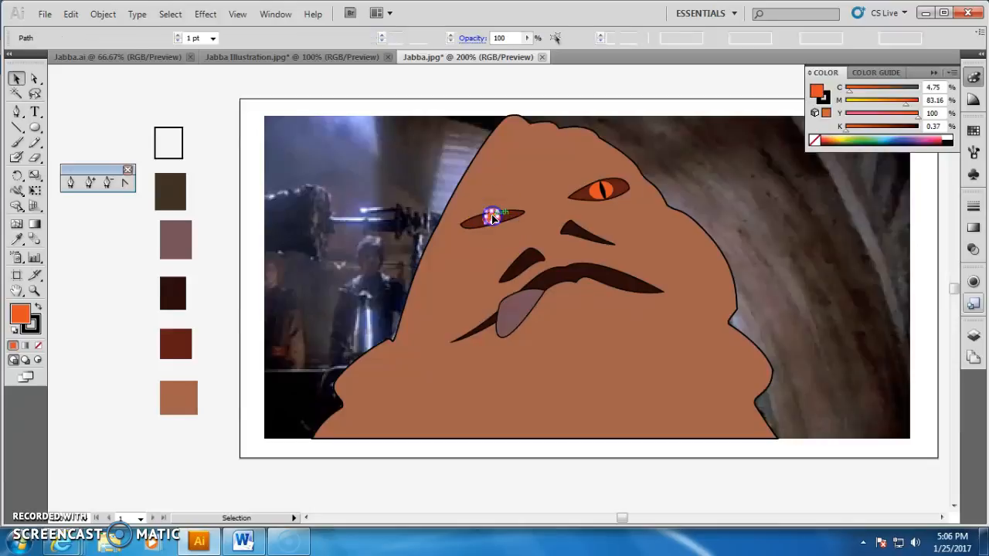
click(213, 38)
click(207, 99)
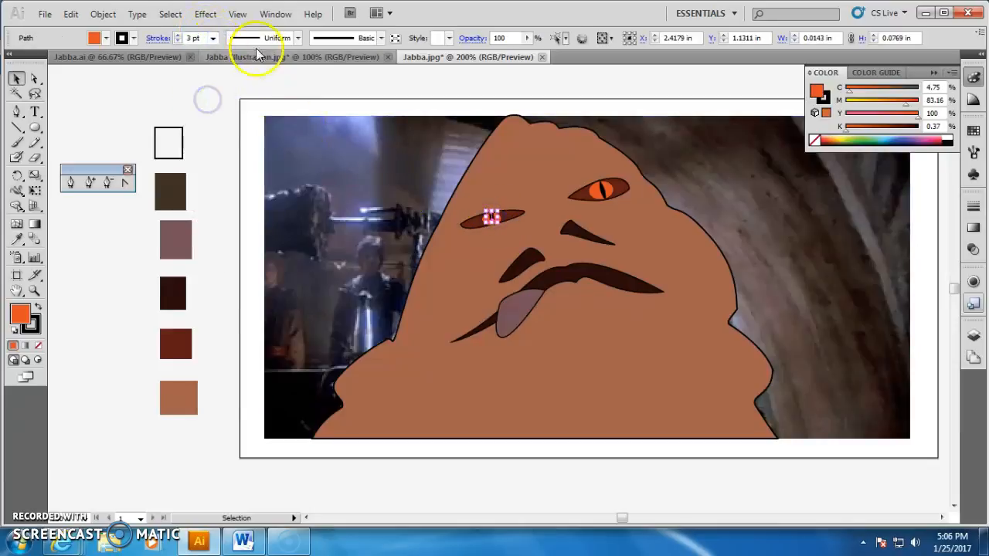
click(298, 37)
click(270, 81)
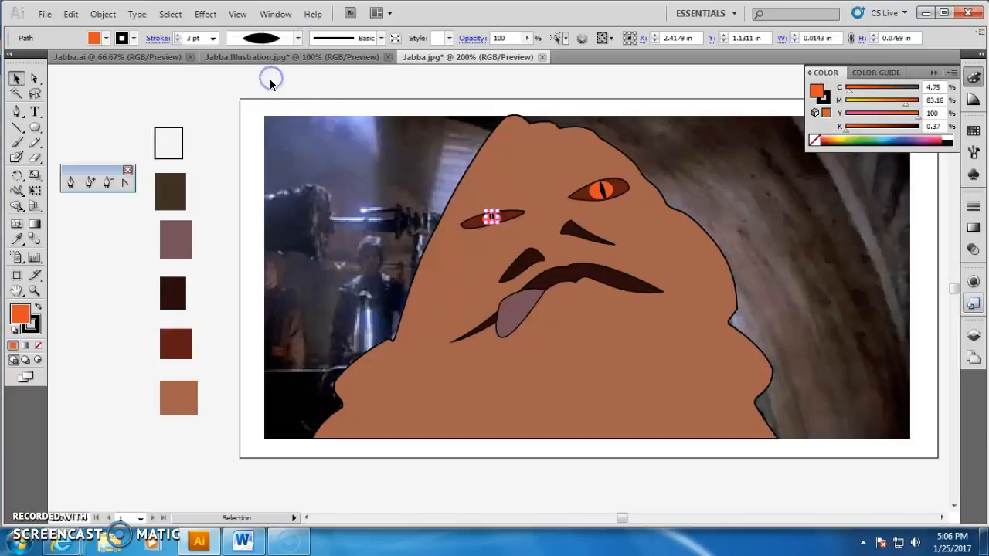
click(423, 87)
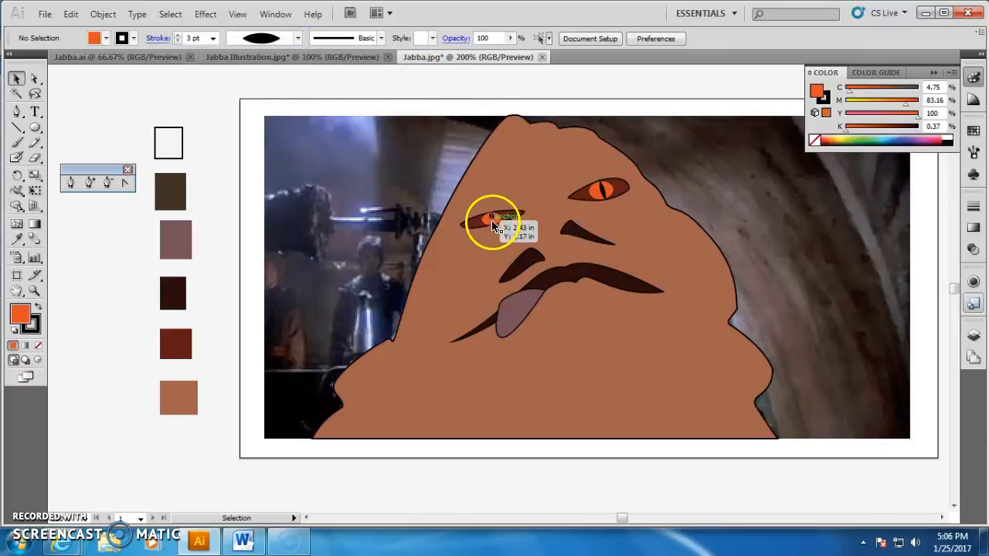
- Stretch the left-hand pupil downward to about 0.10 in tall and deselect it
click(492, 222)
drag(492, 224, 492, 229)
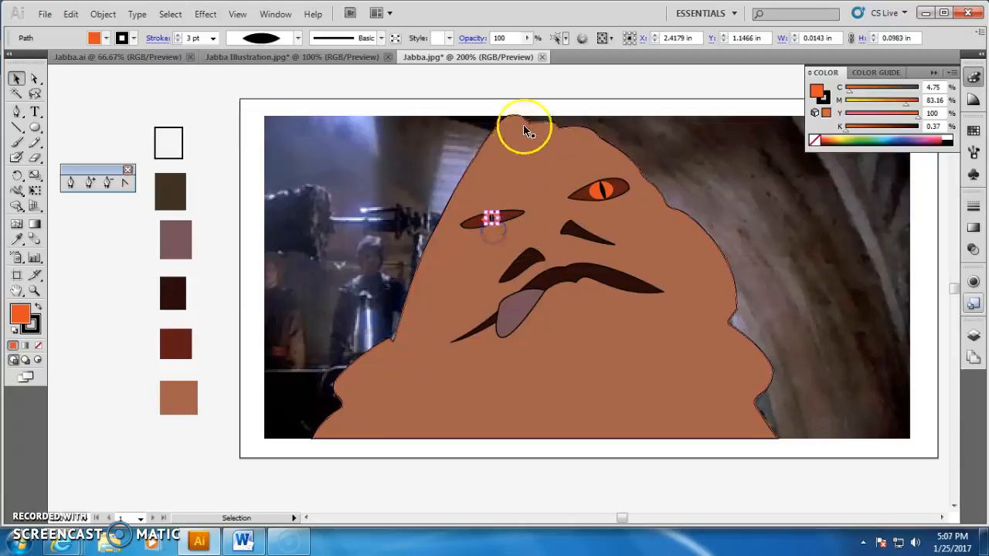
click(544, 85)
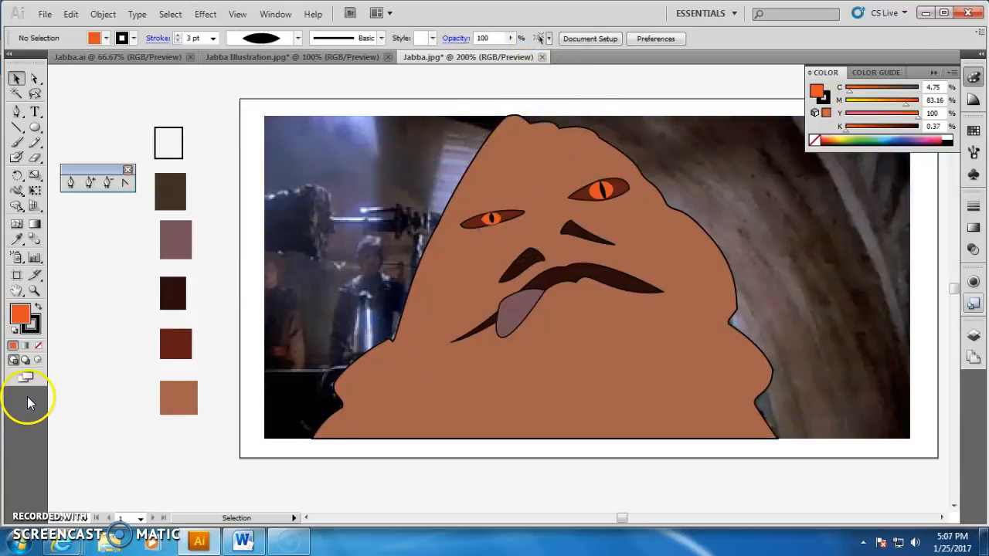
- Examine the detail lines of the finished drawing in the Jabba Illustration.jpg document and return to the Jabba.jpg document
click(307, 57)
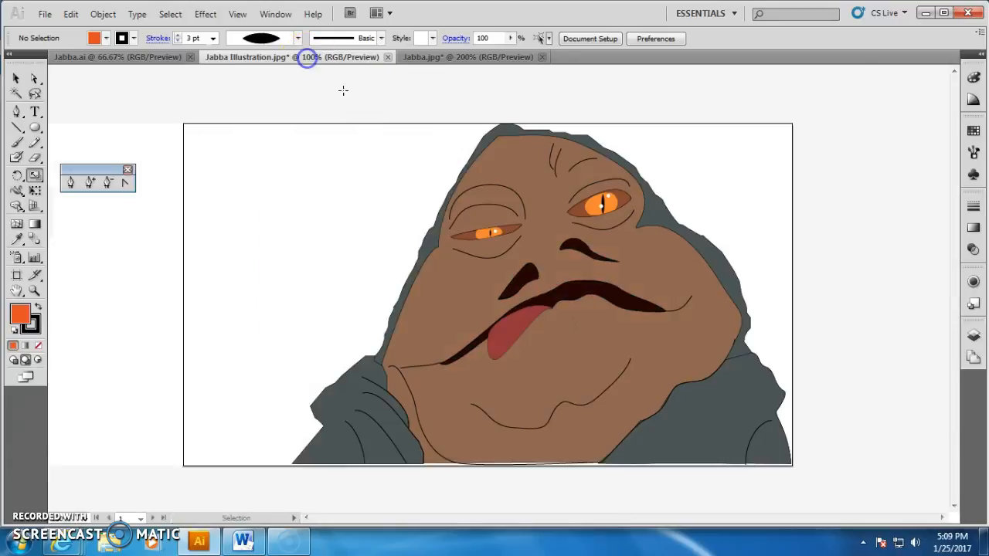
key(s)
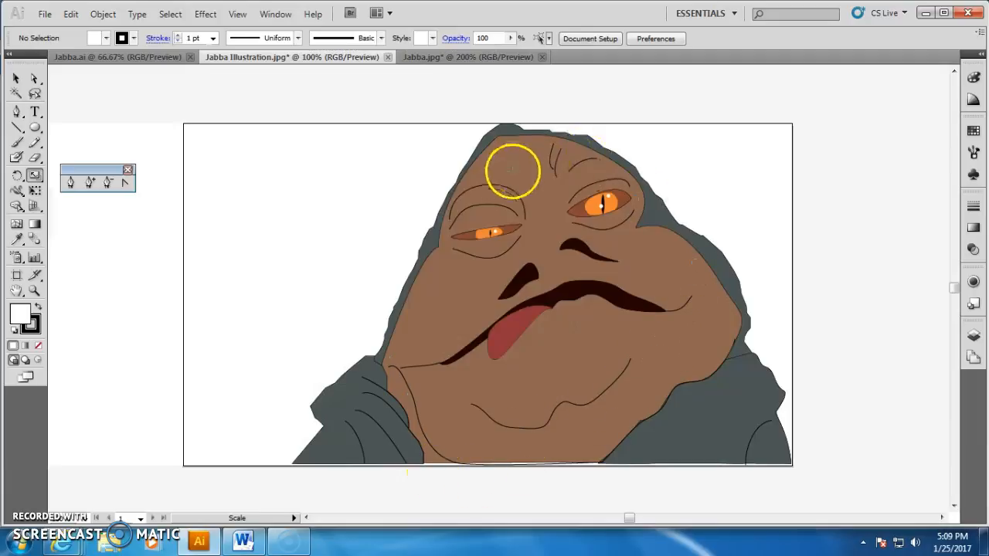
click(433, 59)
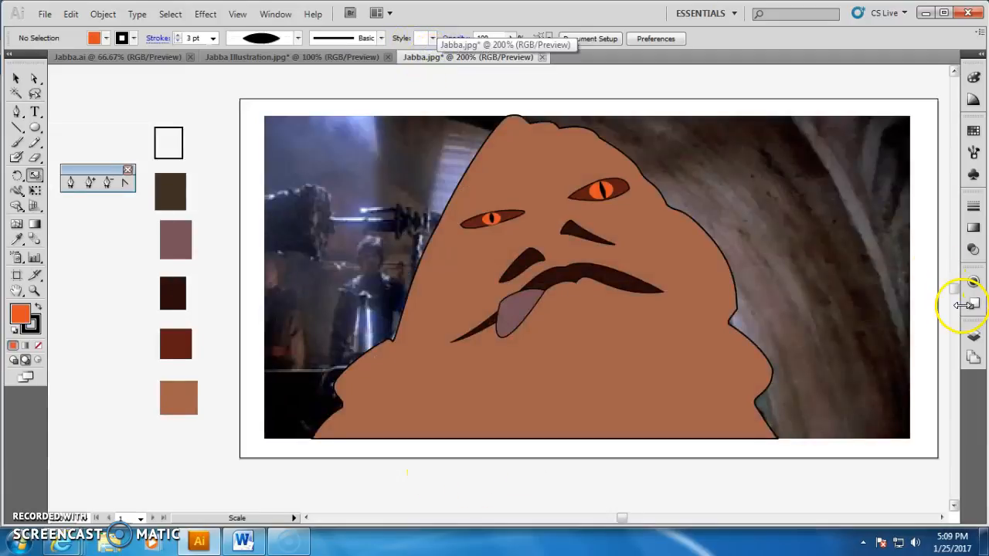
- Rename Layer 7 as Details and hide the Tongue, Eyes, Nostrils, Mouth and Outline layers to expose the original photo
click(972, 332)
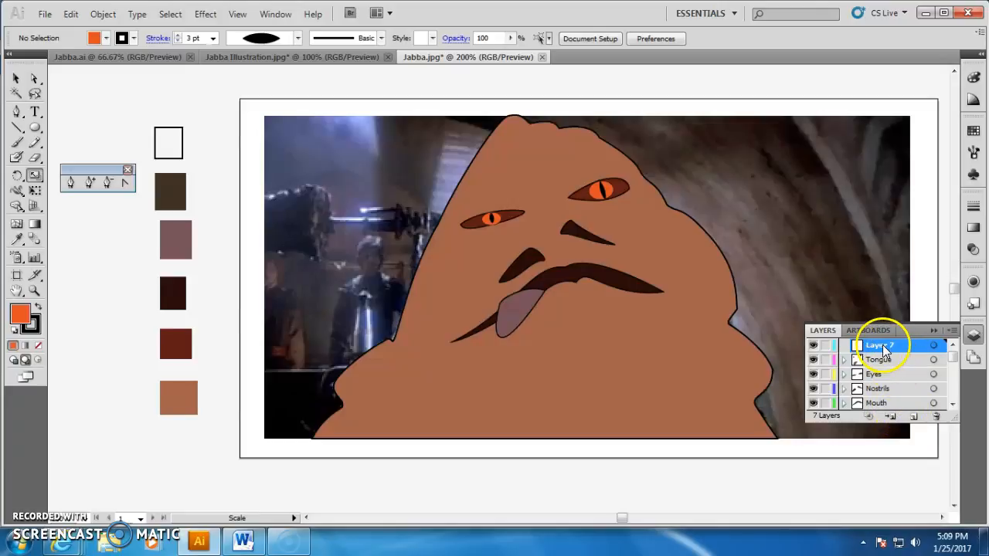
double_click(881, 346)
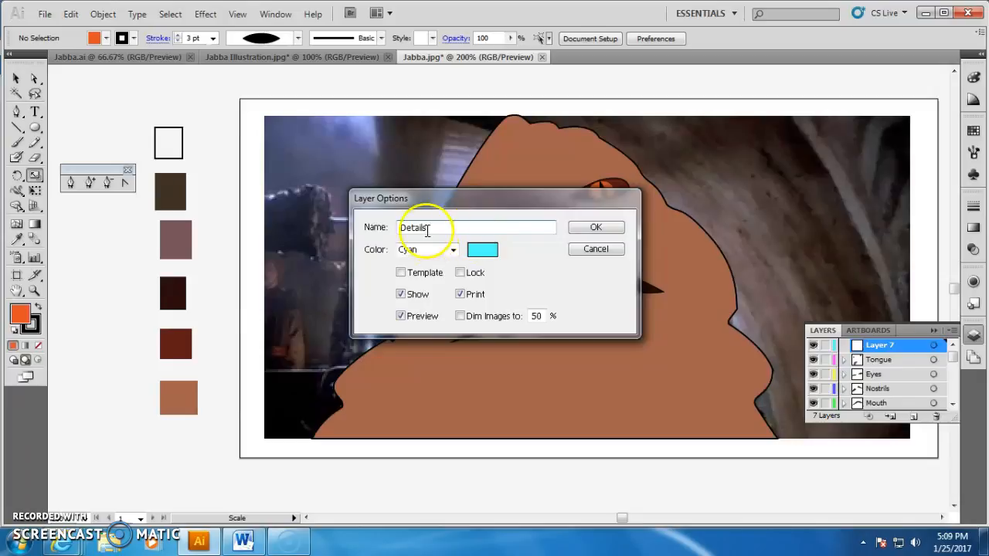
click(614, 230)
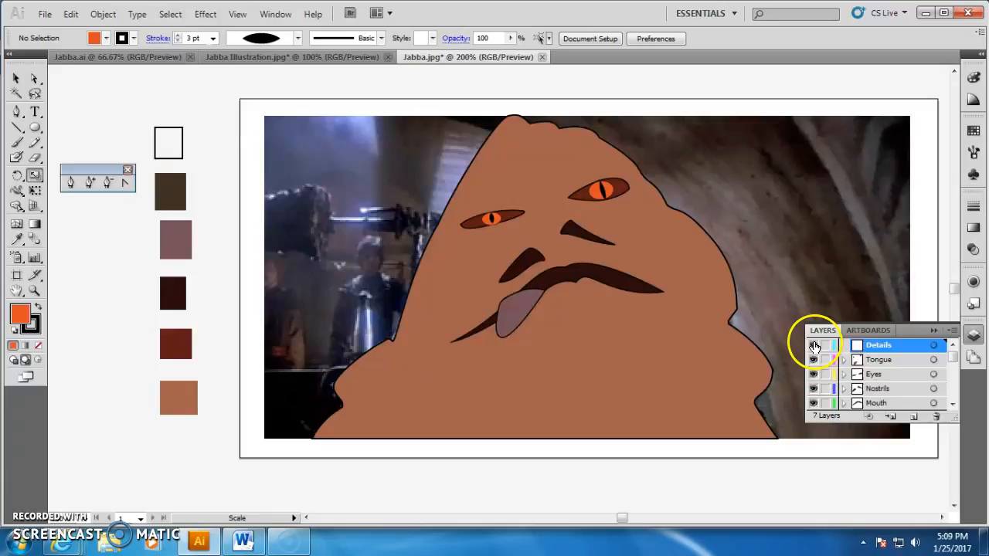
drag(813, 361, 815, 399)
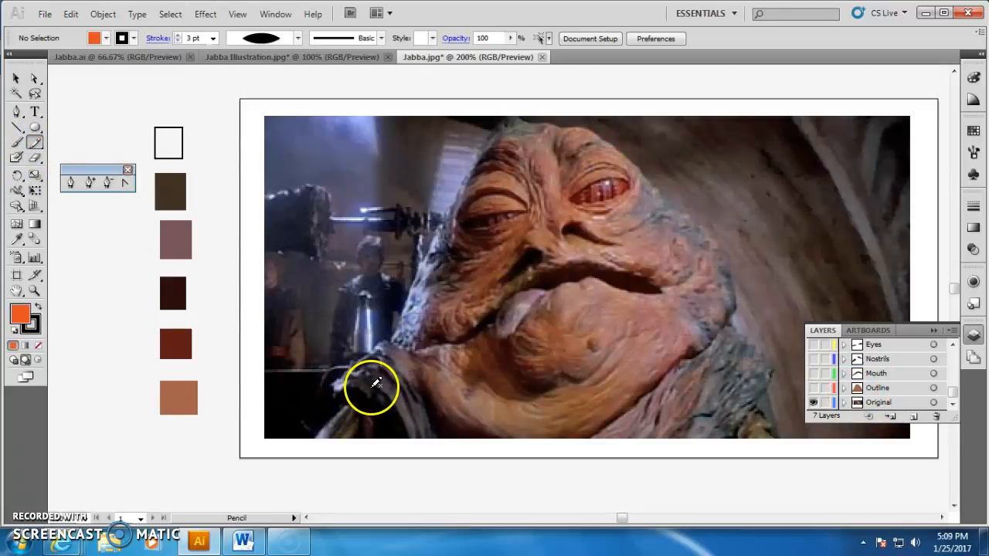
- Trace the folds of the left-hand shoulder with the Pencil tool, from a curve about 0.40 by 0.50 in to one about 0.28 by 0.57 in
drag(372, 380, 375, 380)
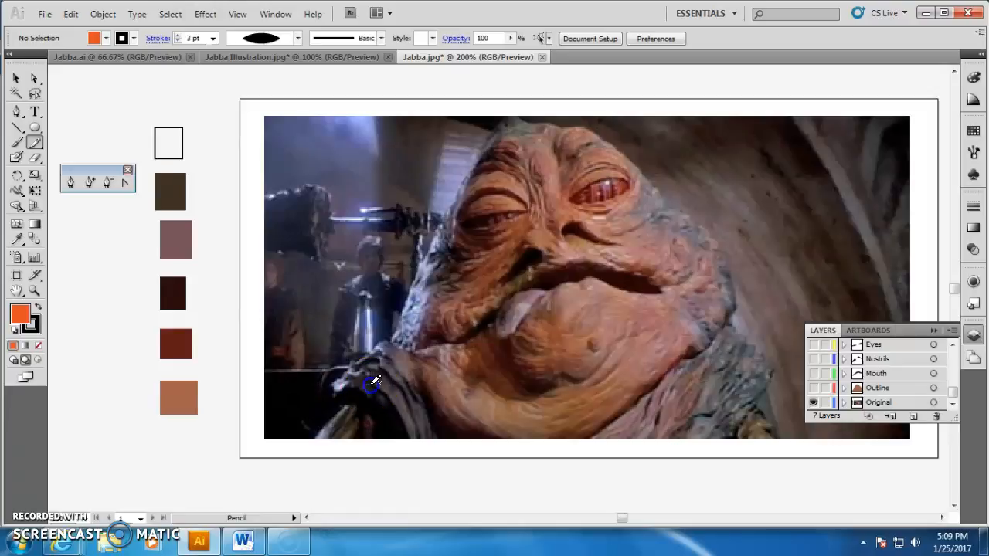
mouse_move(408, 437)
mouse_down()
mouse_move(369, 385)
mouse_move(392, 394)
mouse_move(406, 433)
mouse_move(386, 372)
mouse_up()
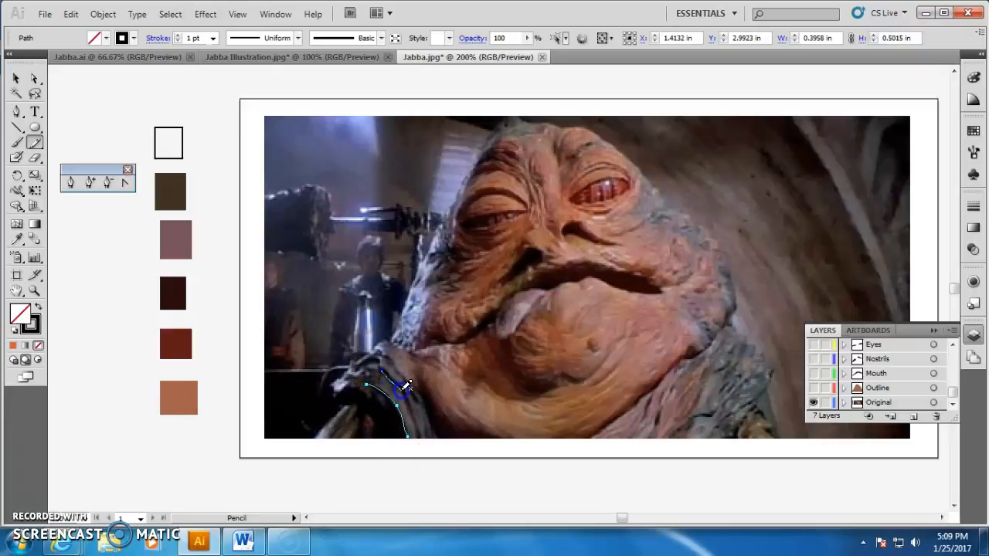
drag(419, 437, 421, 373)
drag(448, 435, 444, 438)
- Trace the right-hand shoulder folds, including one about 0.40 by 0.29 in, and add a left-hand shoulder fold about 0.23 by 0.35 in
drag(586, 437, 616, 423)
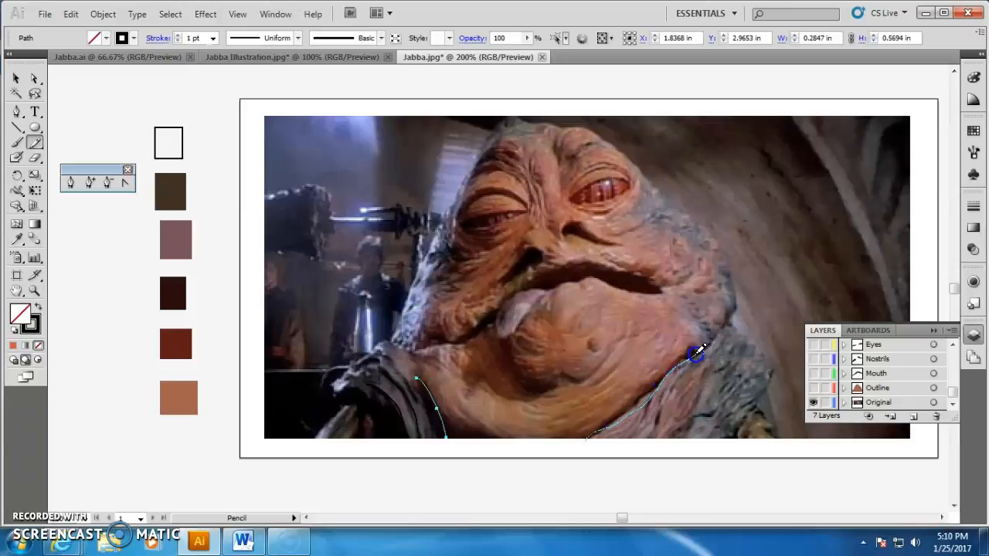
drag(714, 332, 717, 327)
drag(677, 435, 715, 405)
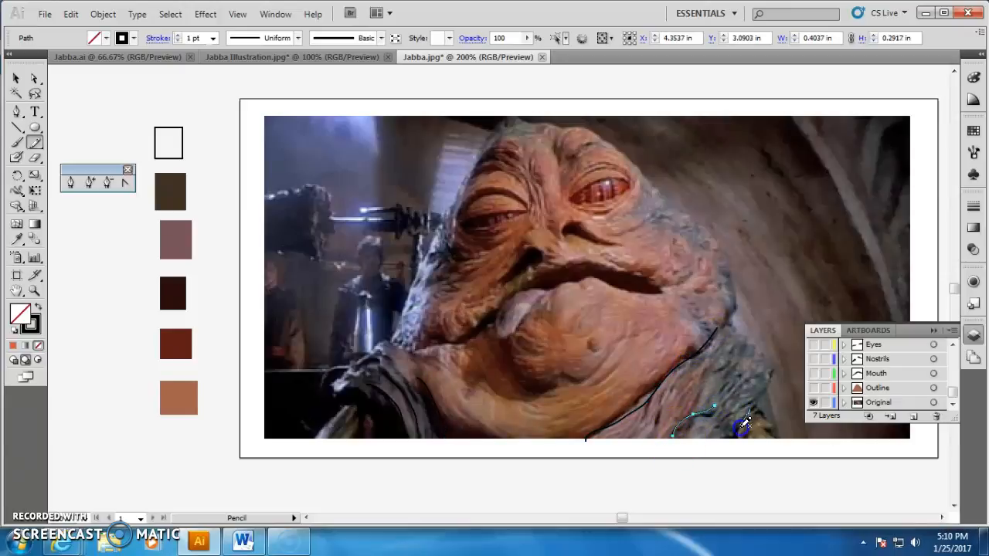
drag(737, 438, 735, 437)
drag(357, 404, 383, 440)
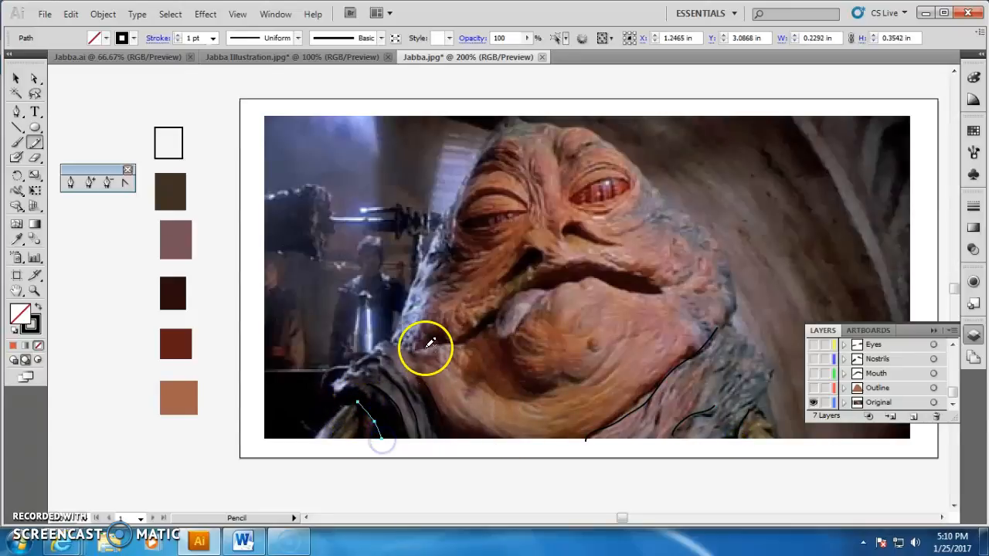
- Trace creases at both mouth corners, the left-hand one about 0.30 by 0.06 in, and a chin line about 0.99 by 0.40 in
drag(452, 339, 448, 342)
drag(510, 369, 529, 386)
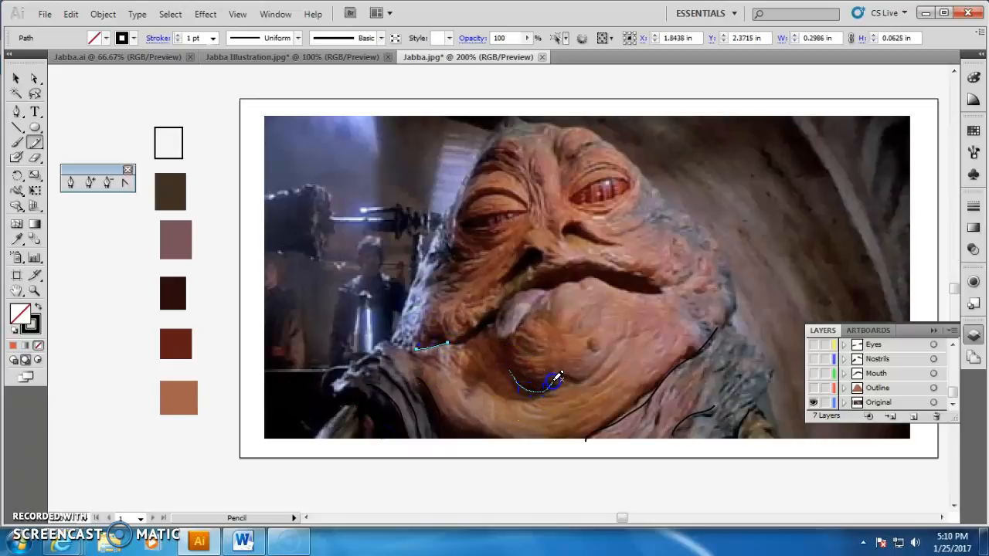
drag(602, 367, 611, 352)
click(672, 284)
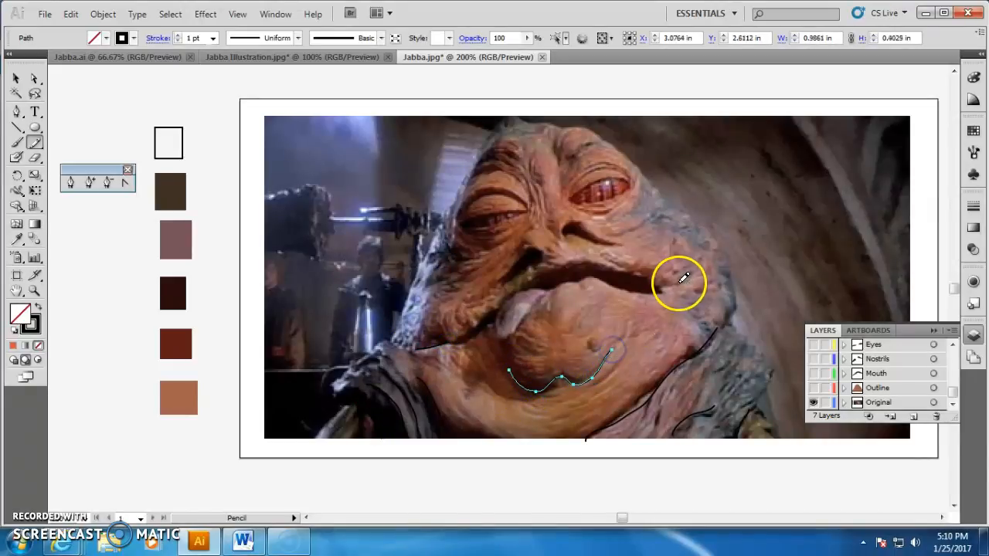
drag(688, 283, 686, 286)
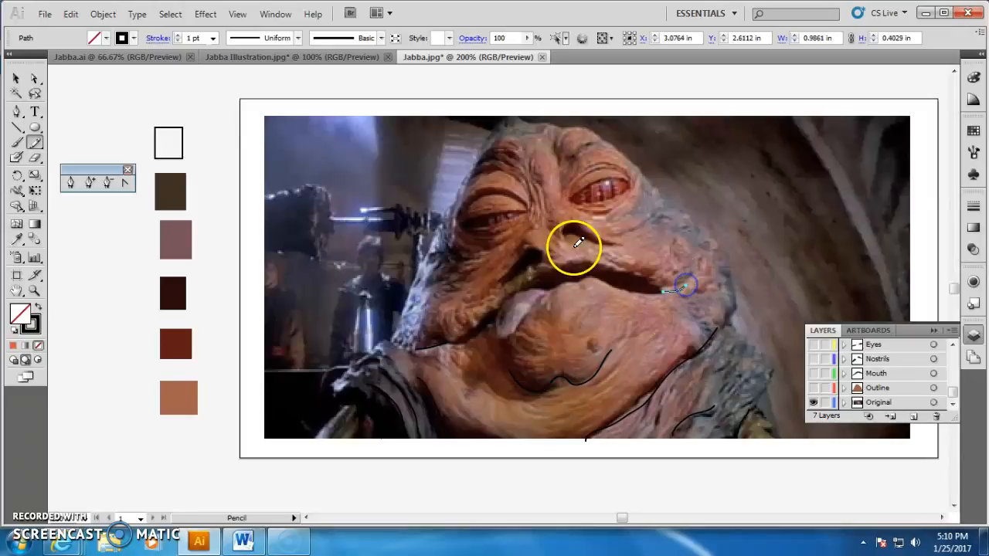
- Trace the wrinkles above and below both eyes and on the forehead, including a vertical forehead line about 0.17 in long
mouse_move(581, 209)
mouse_down()
mouse_move(617, 211)
mouse_move(623, 203)
mouse_move(574, 183)
mouse_move(621, 170)
mouse_up()
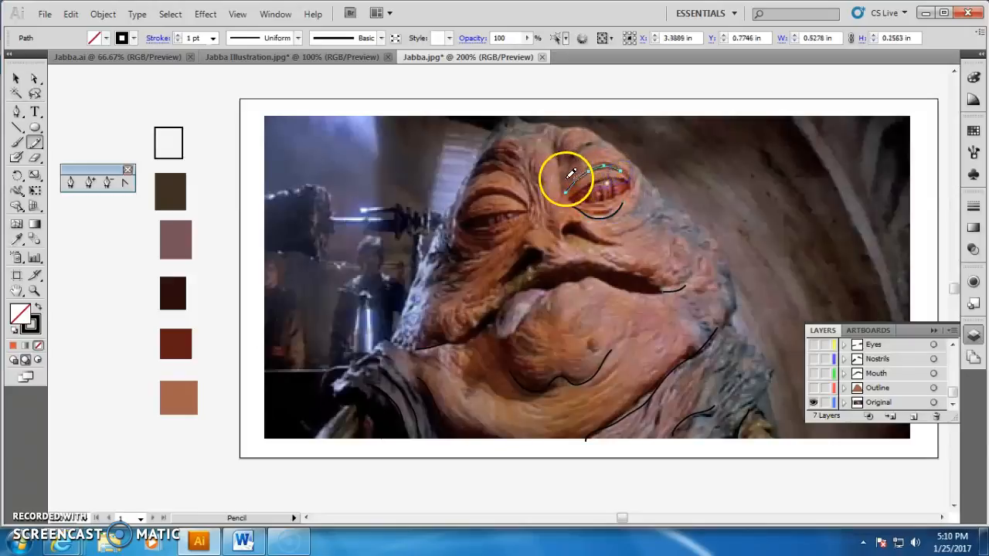
mouse_move(564, 185)
mouse_down()
mouse_move(585, 156)
mouse_move(553, 142)
mouse_up()
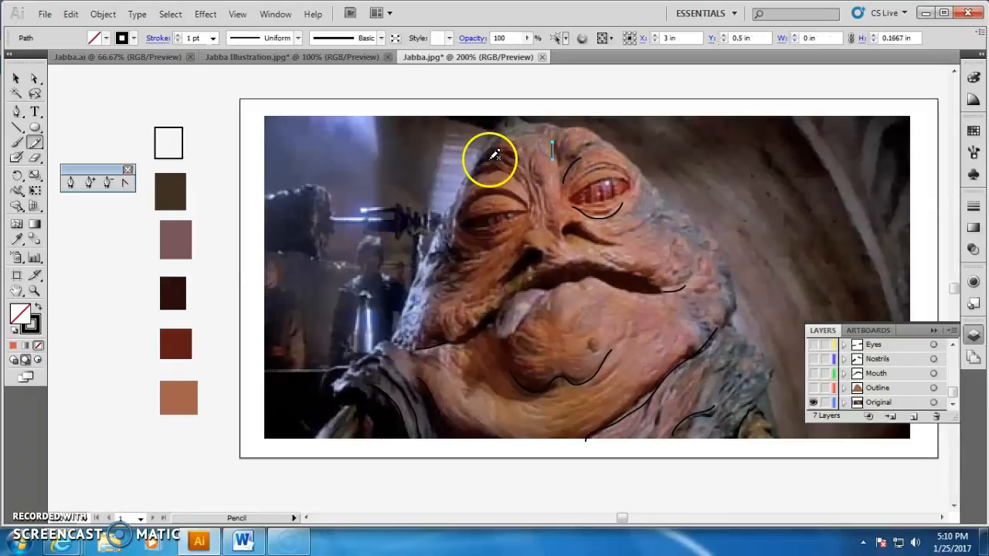
drag(492, 165, 536, 197)
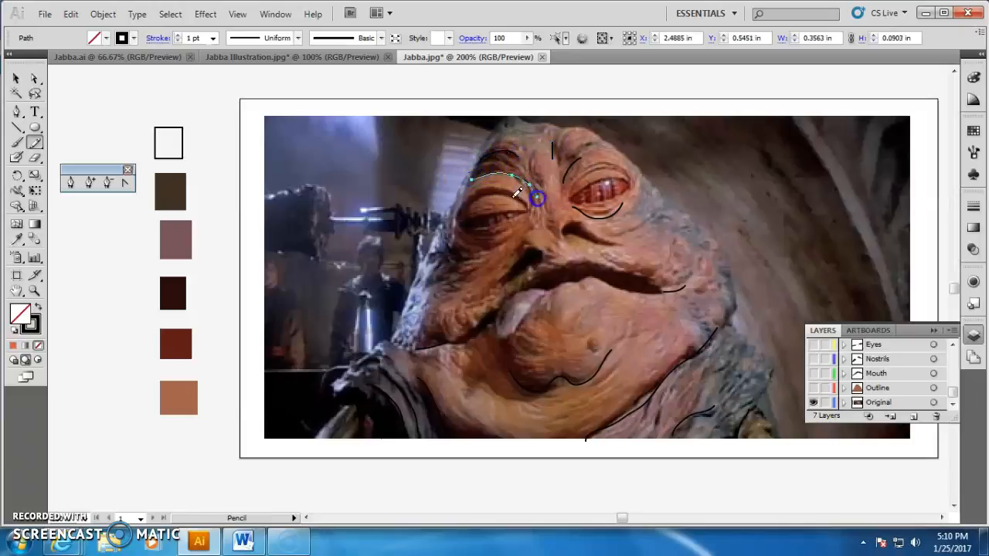
mouse_move(459, 216)
mouse_down()
mouse_move(472, 204)
mouse_move(525, 201)
mouse_up()
mouse_move(466, 239)
mouse_down()
mouse_move(501, 241)
mouse_move(523, 224)
mouse_up()
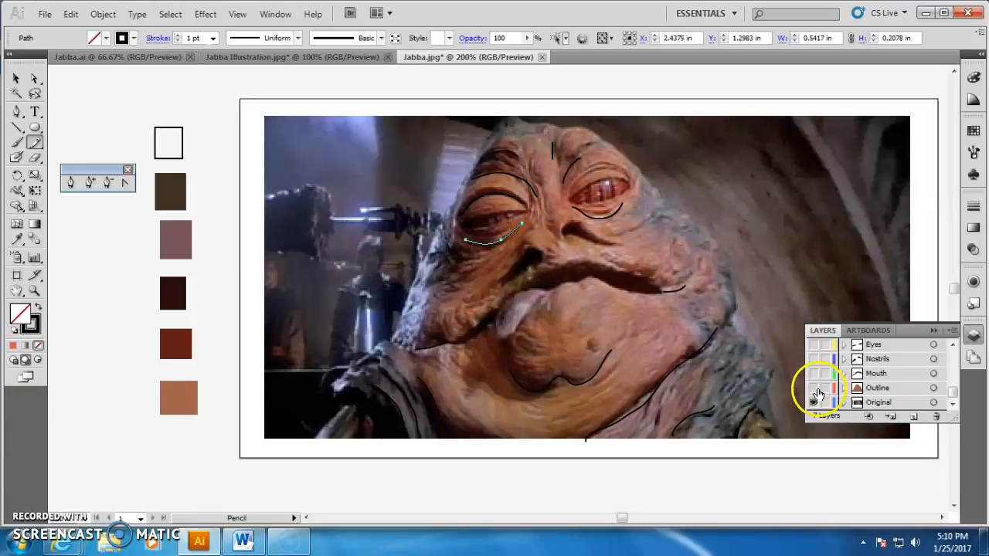
- Show the Outline, Mouth, Nostrils, Eyes and Tongue layers again
click(813, 387)
click(813, 374)
click(812, 358)
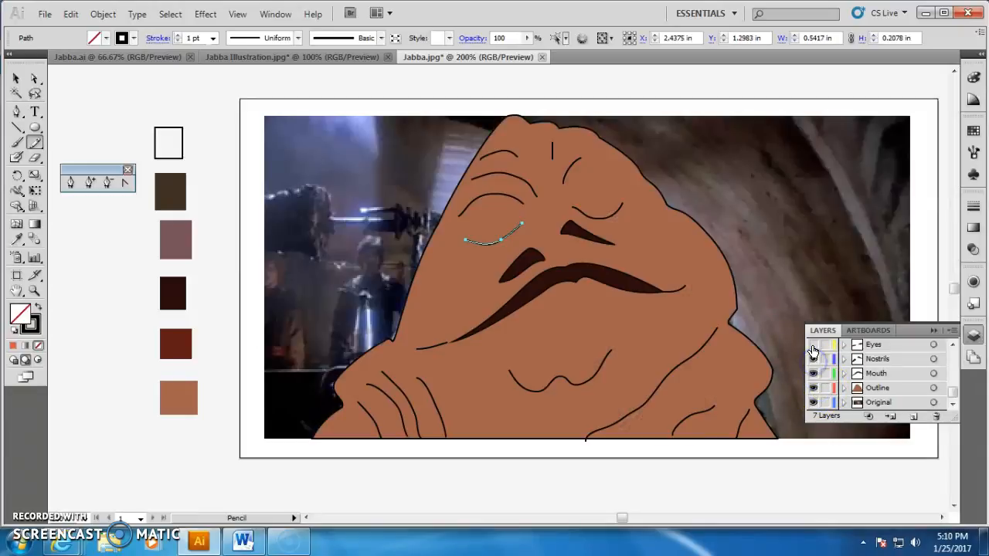
click(813, 352)
scroll(821, 367, up, 2)
click(813, 359)
click(813, 345)
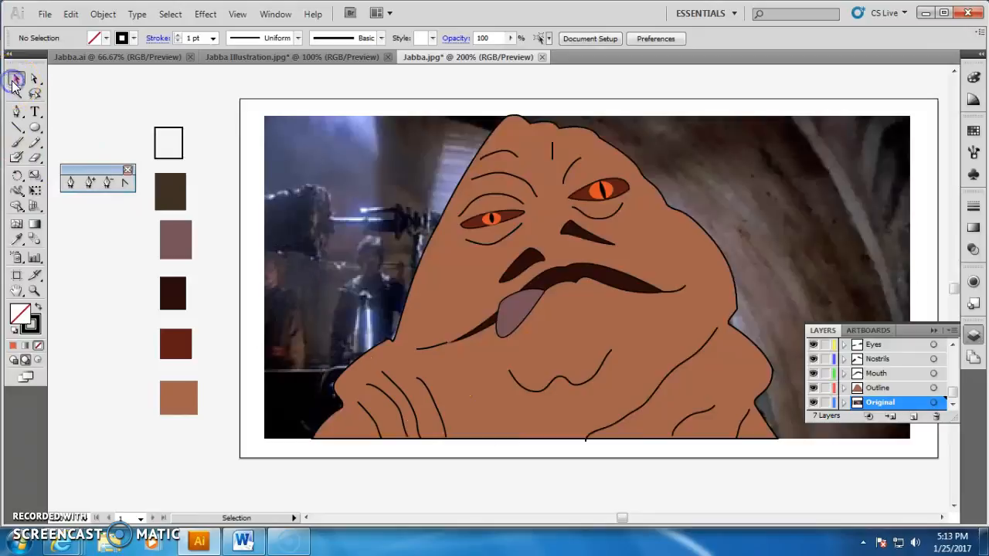
- Delete the original photo and the six colour sample squares beside the artboard
click(332, 173)
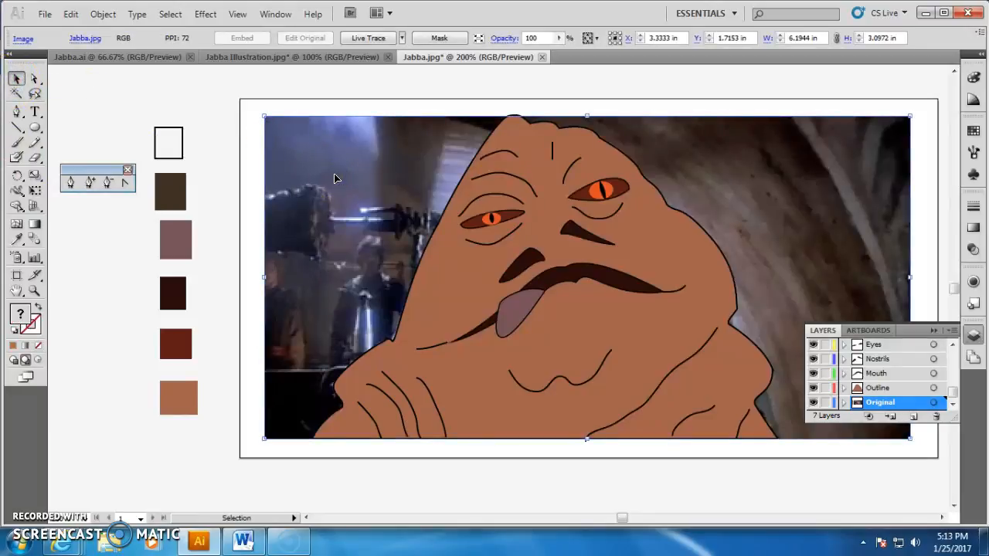
key(Delete)
click(176, 128)
key(Delete)
click(183, 190)
key(Delete)
click(176, 225)
key(Delete)
click(177, 288)
key(Delete)
click(178, 341)
key(Delete)
click(190, 397)
key(Delete)
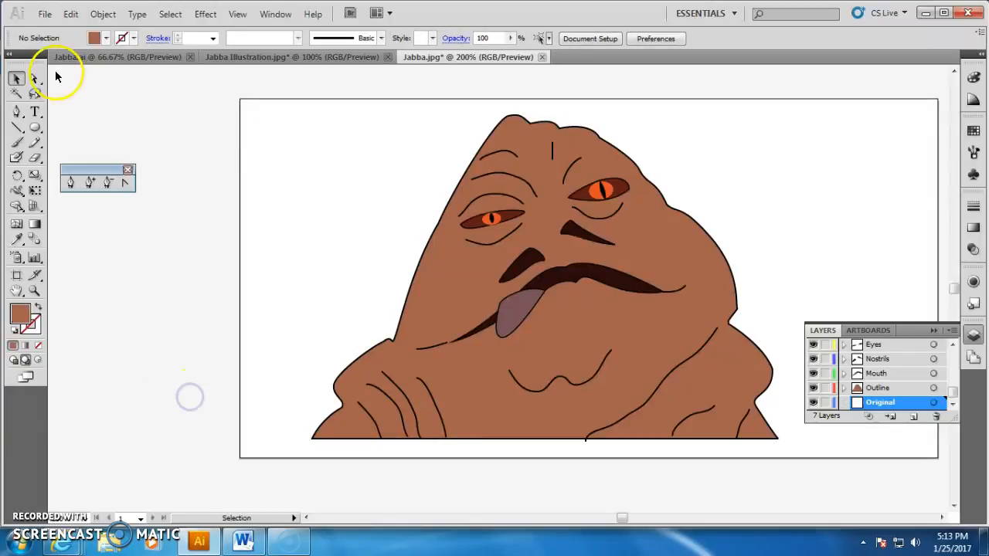
- Open the export settings for the finished drawing
click(45, 14)
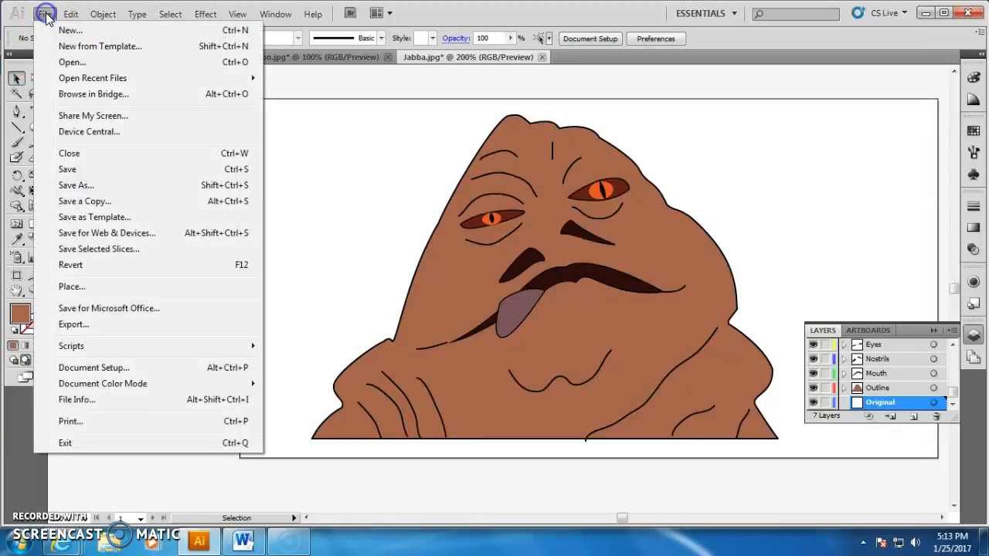
click(70, 325)
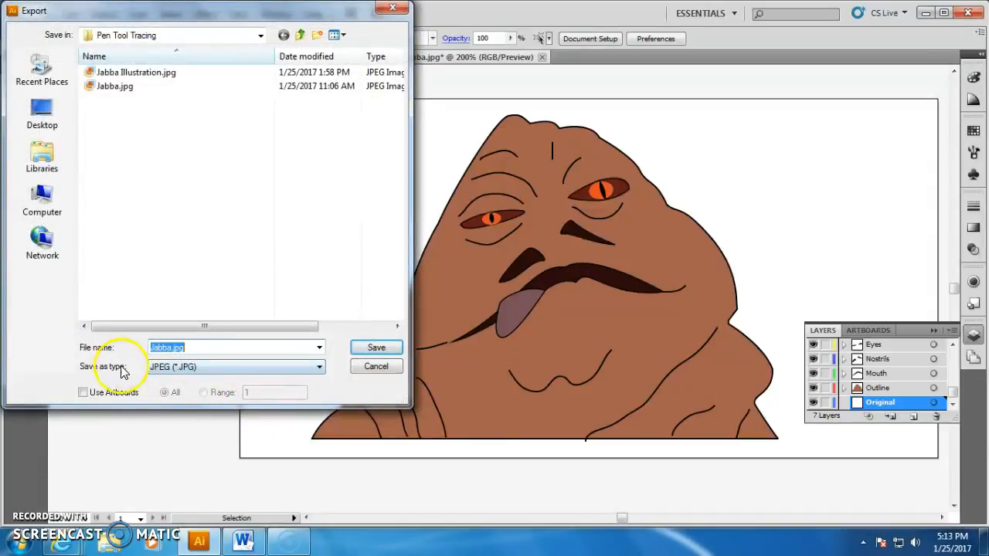